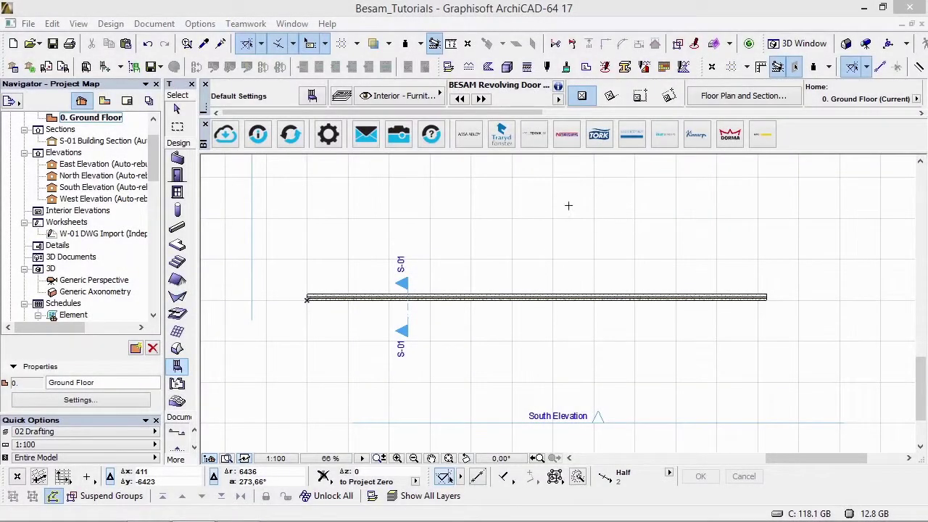
Open the Object tool's default settings, enlarge the Revolving Doors preview list and reposition the dialog so everything fits on screen.
click(316, 95)
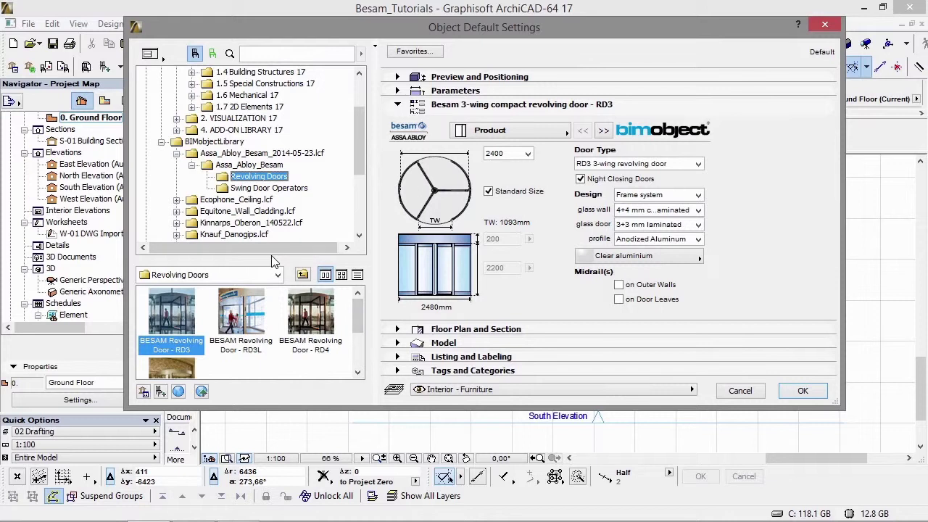
drag(280, 265, 283, 194)
drag(465, 32, 496, 165)
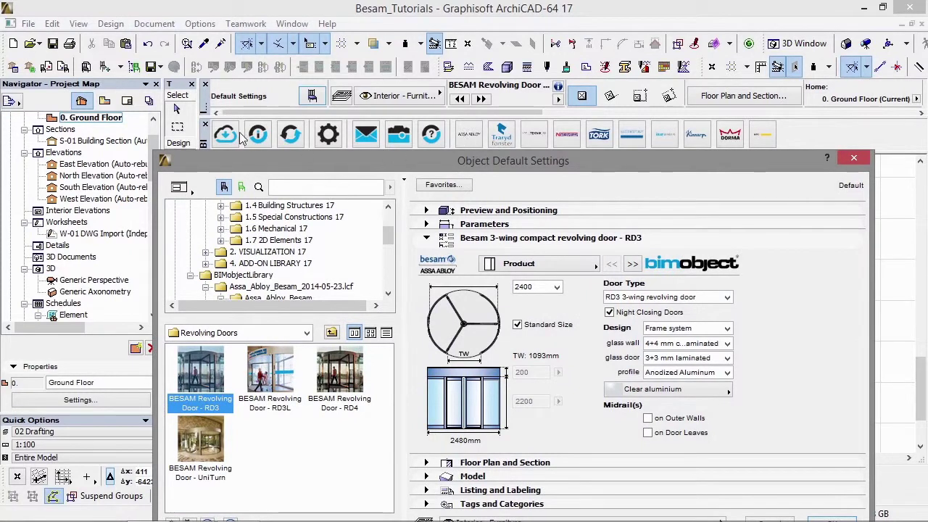
drag(314, 164, 266, 46)
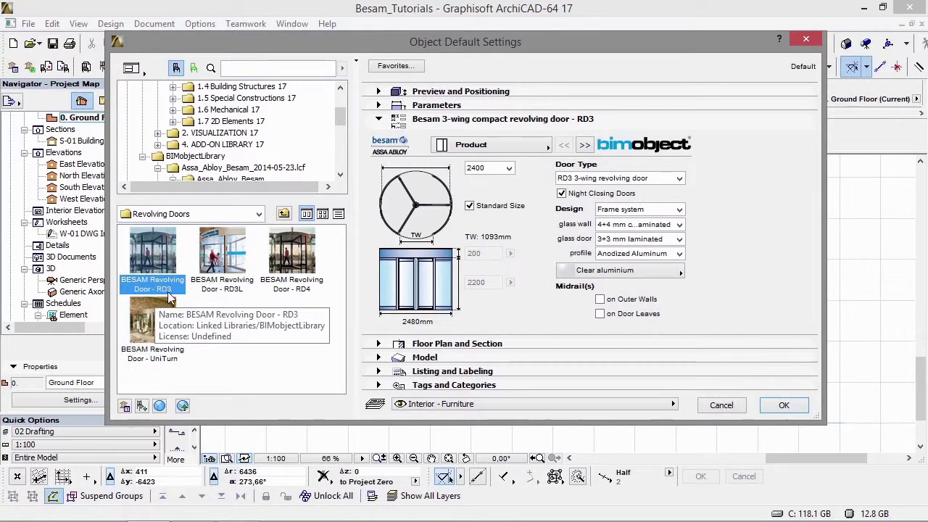
Look through the RD3L, RD4 and UniTurn revolving door models and return to BESAM Revolving Door - RD3.
click(221, 288)
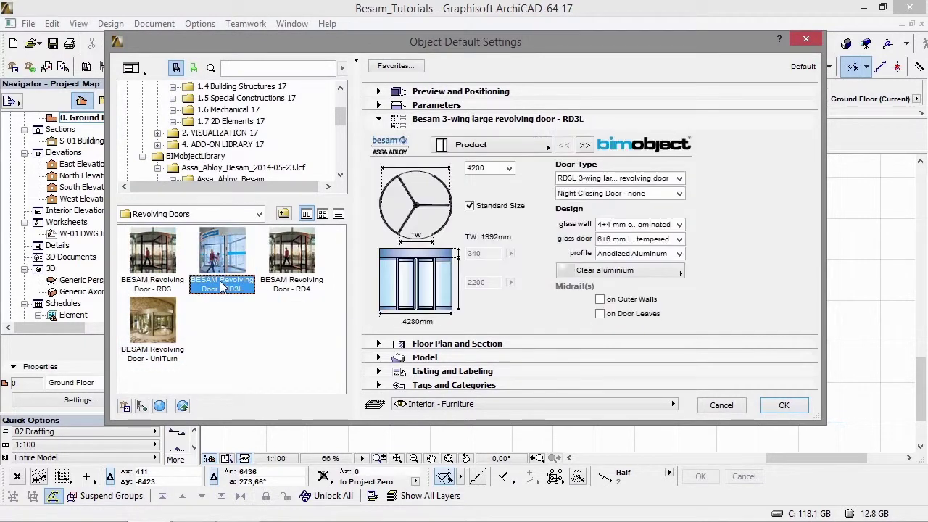
click(288, 289)
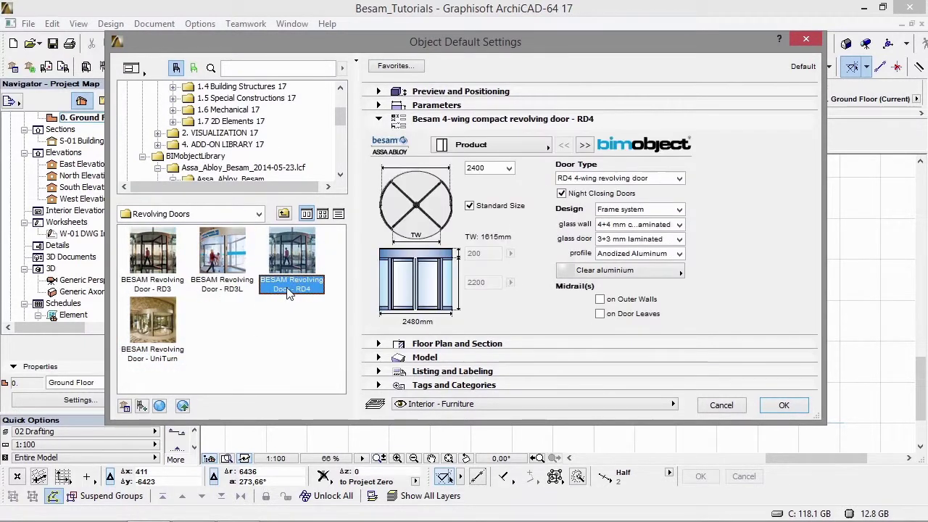
click(173, 334)
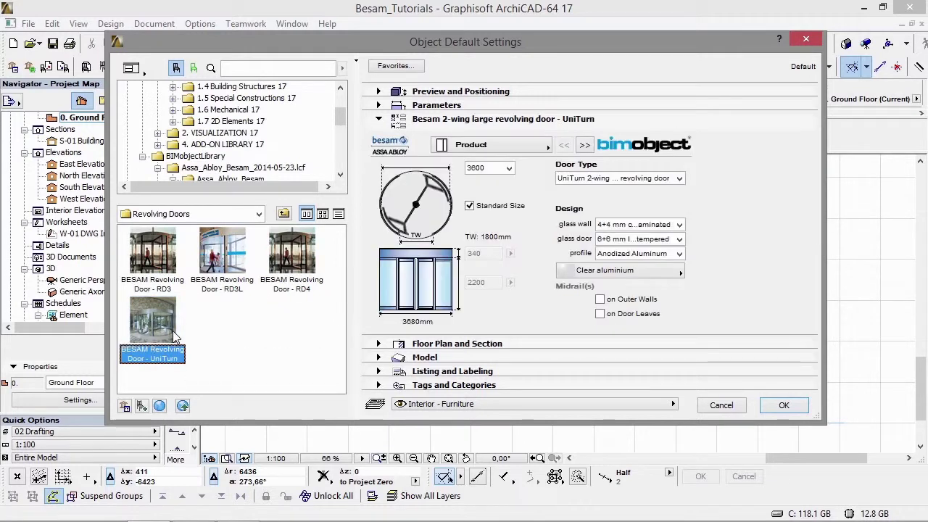
click(154, 252)
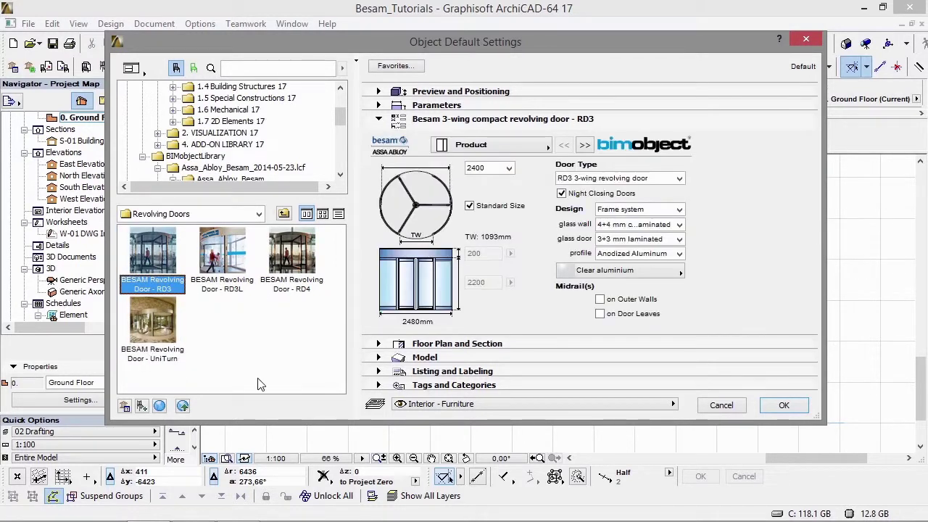
Examine the RD3 door's diameter options and, with Standard Size temporarily off, the permitted ranges of both height values.
click(507, 169)
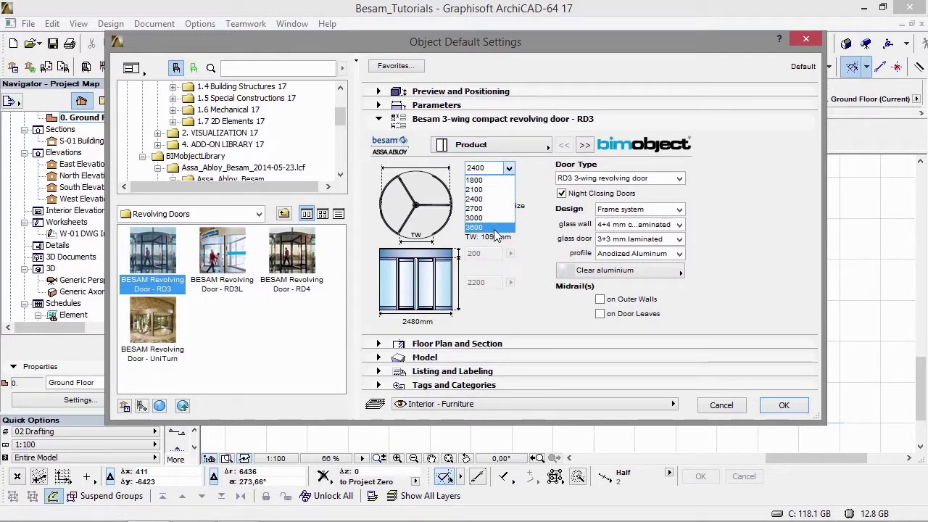
click(542, 190)
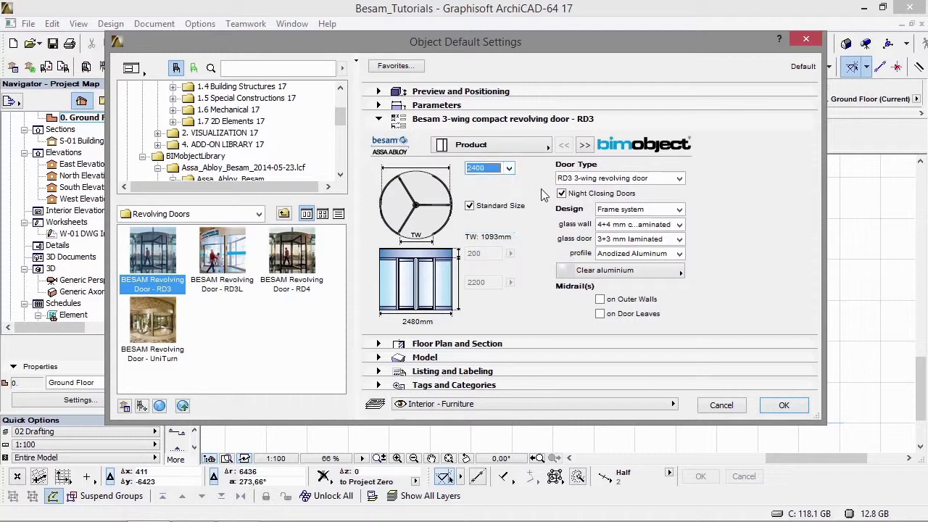
click(470, 206)
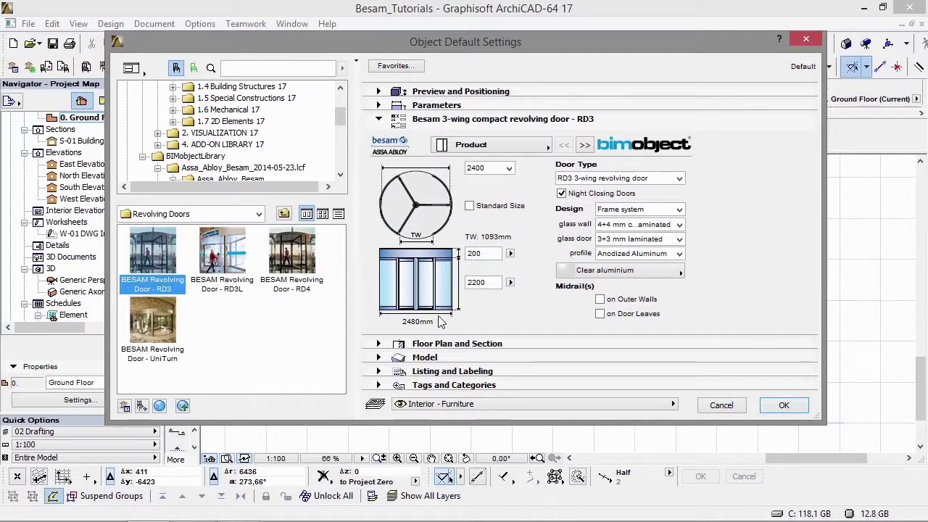
click(512, 254)
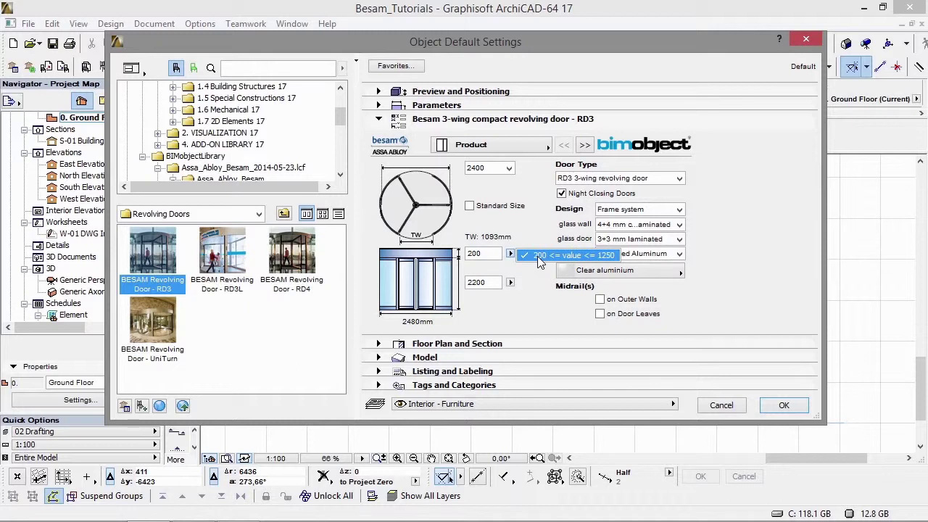
click(540, 259)
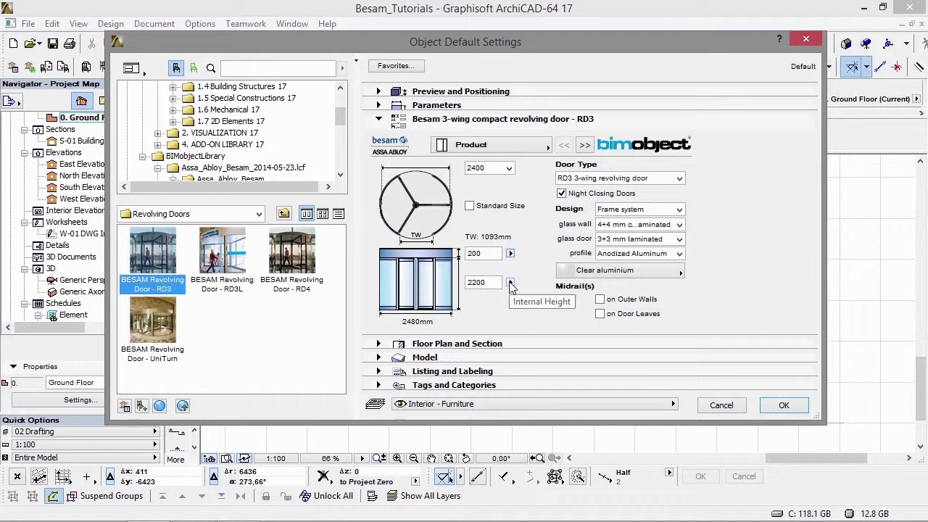
click(510, 284)
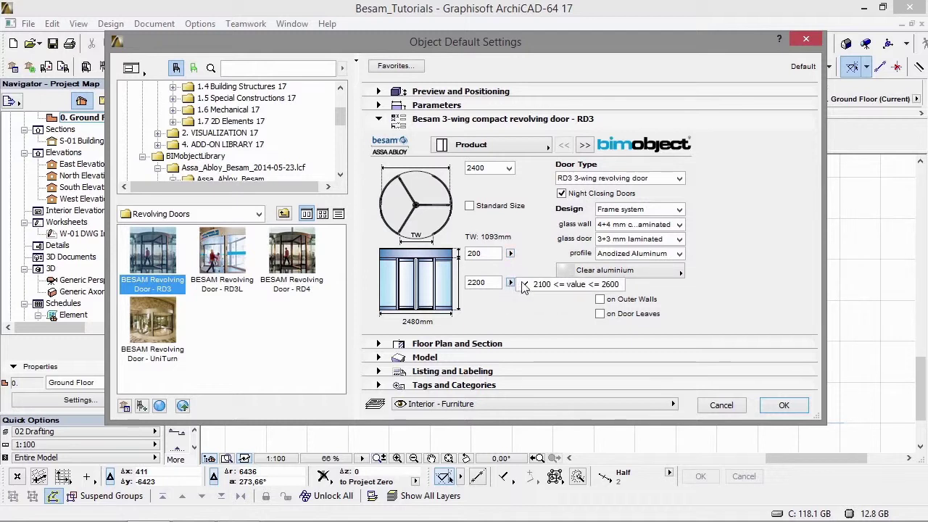
click(477, 209)
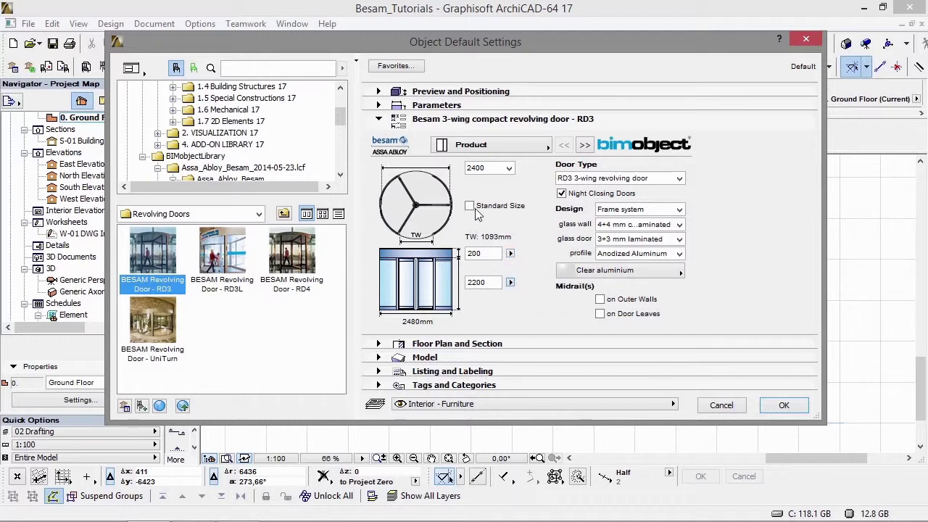
click(470, 206)
Review the RD3 door's type, night closing door, design system, glass wall and glass door options, keeping the current choices.
click(647, 180)
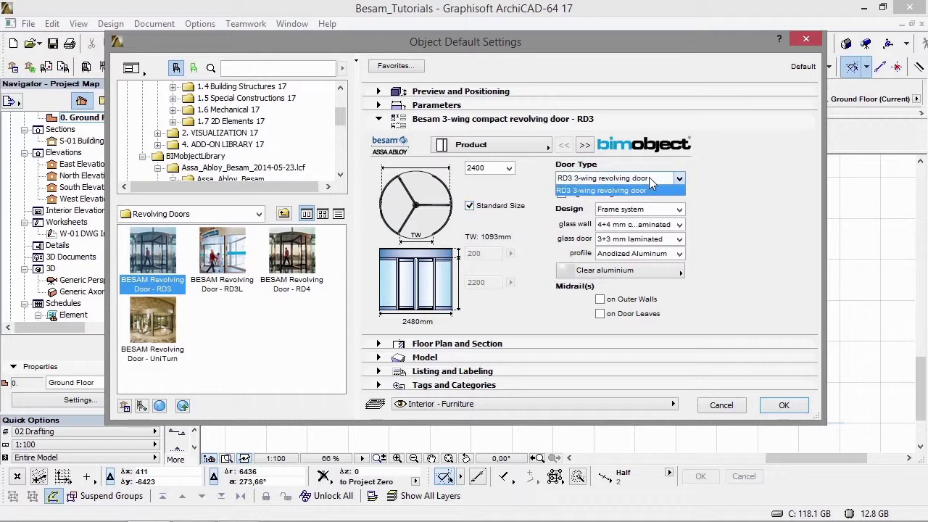
click(647, 188)
click(562, 194)
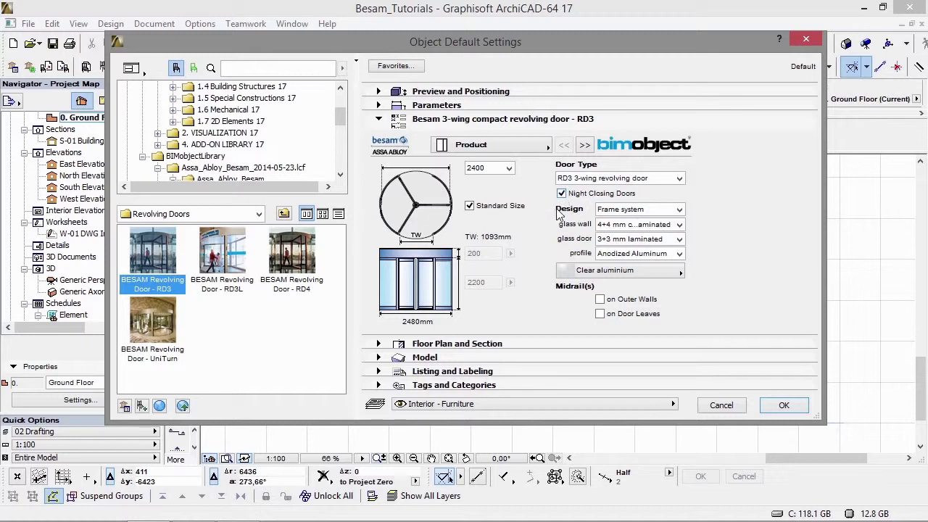
click(631, 210)
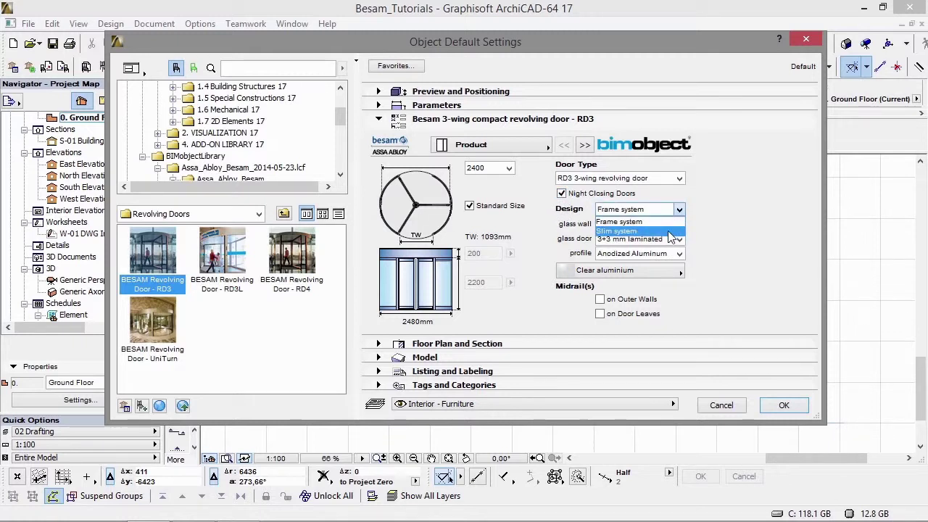
click(727, 252)
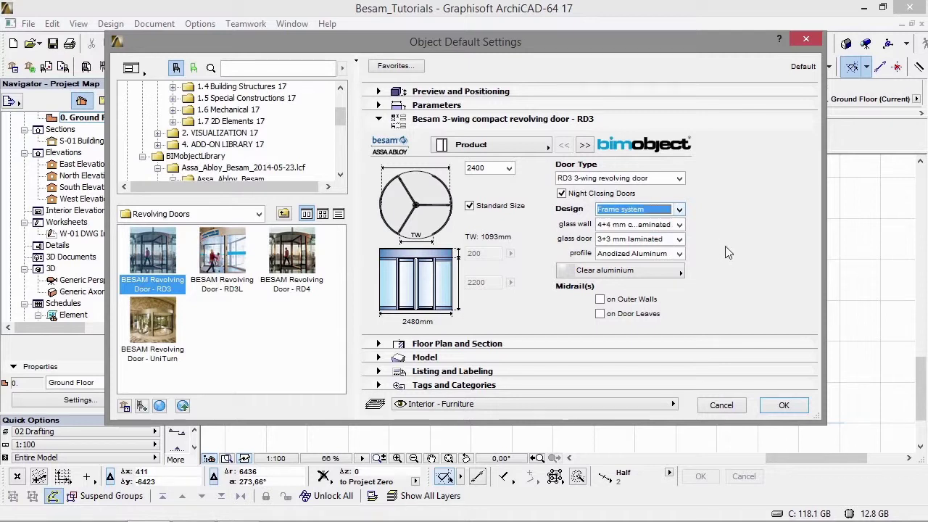
click(680, 225)
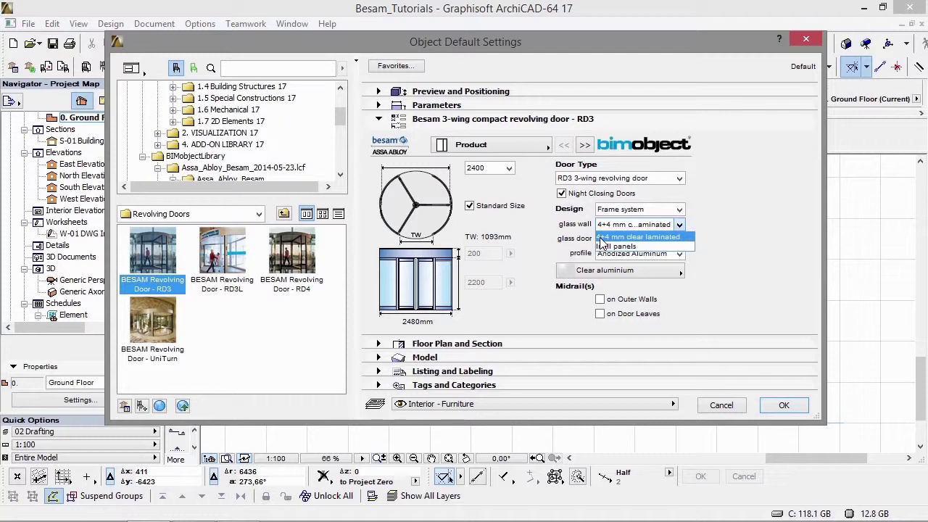
click(710, 258)
click(682, 240)
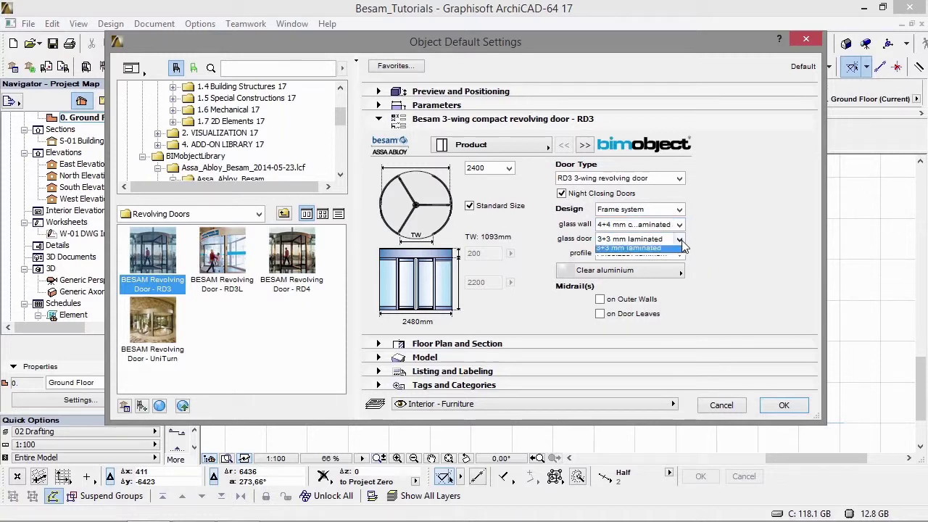
click(681, 240)
Examine the available profile materials and the colour choices offered for Anodized Aluminum.
click(680, 254)
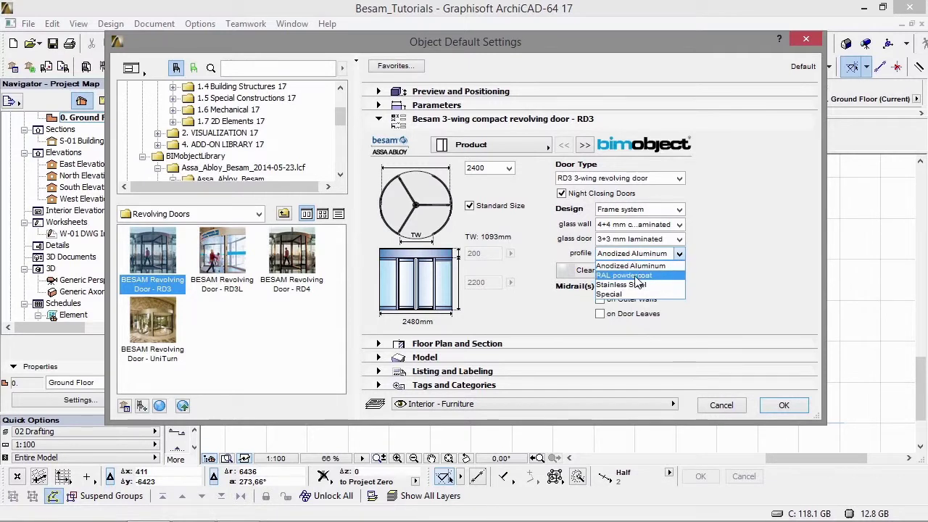
click(631, 265)
click(601, 274)
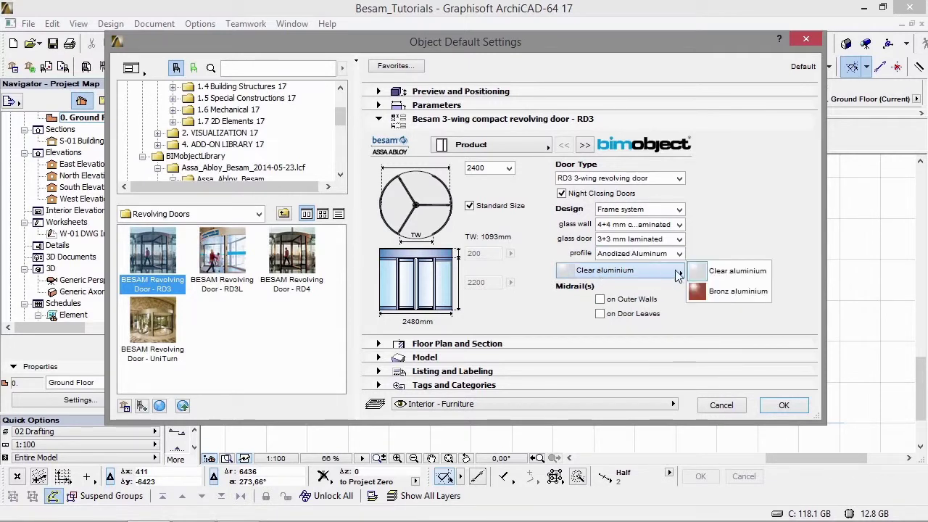
click(701, 253)
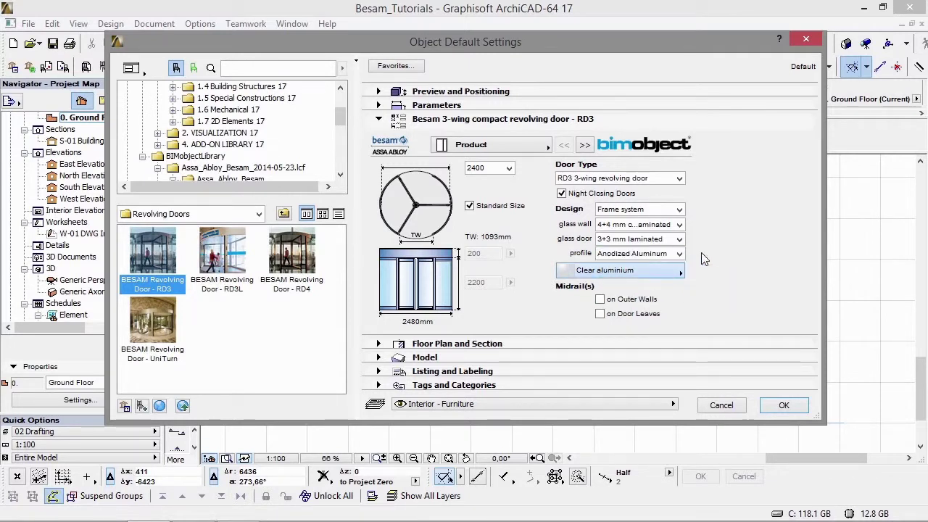
Set the door profile to RAL powdercoat with a Matt finish.
click(676, 254)
click(614, 275)
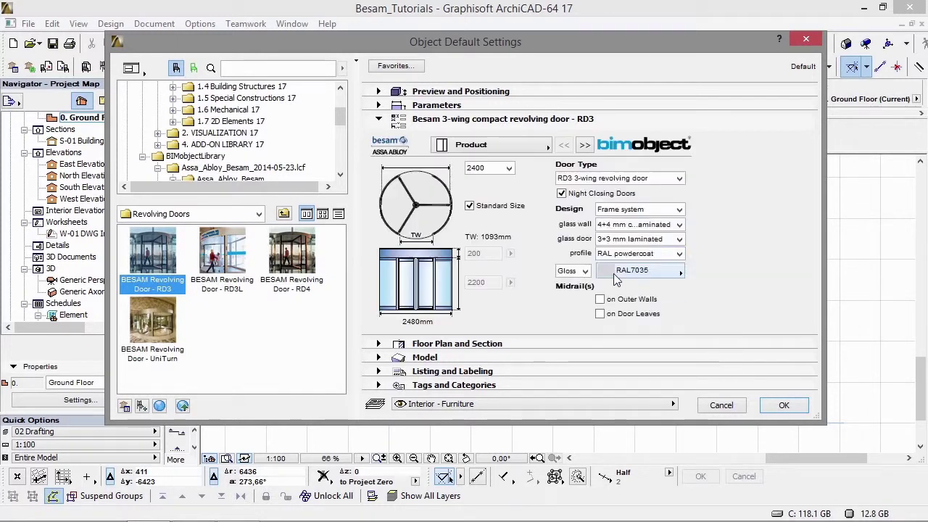
click(585, 272)
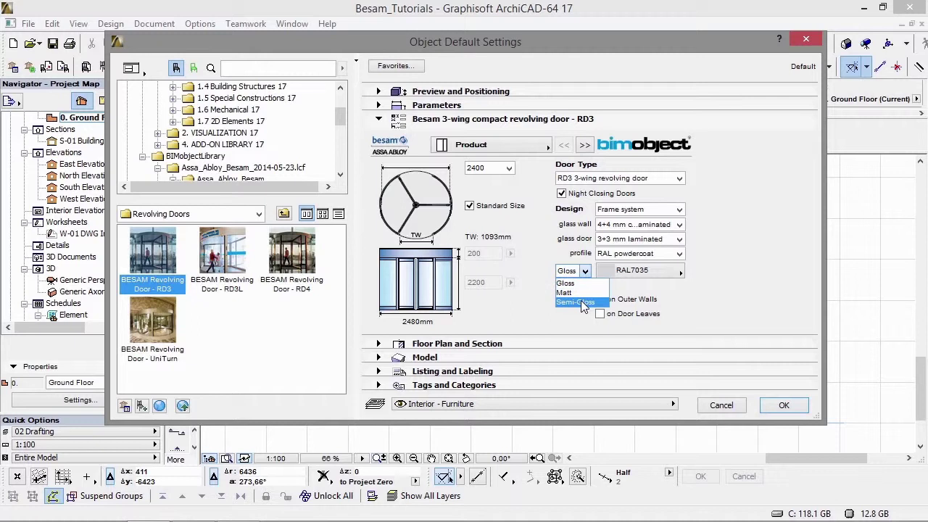
click(582, 294)
Set the powder-coat colour to RAL7005 and leave the midrail on outer walls switched off.
click(631, 270)
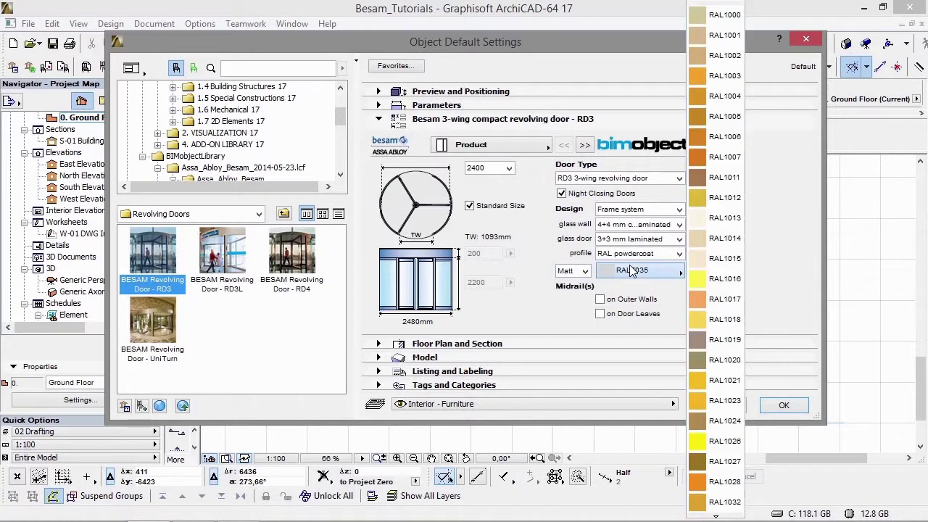
scroll(725, 377, down, 11)
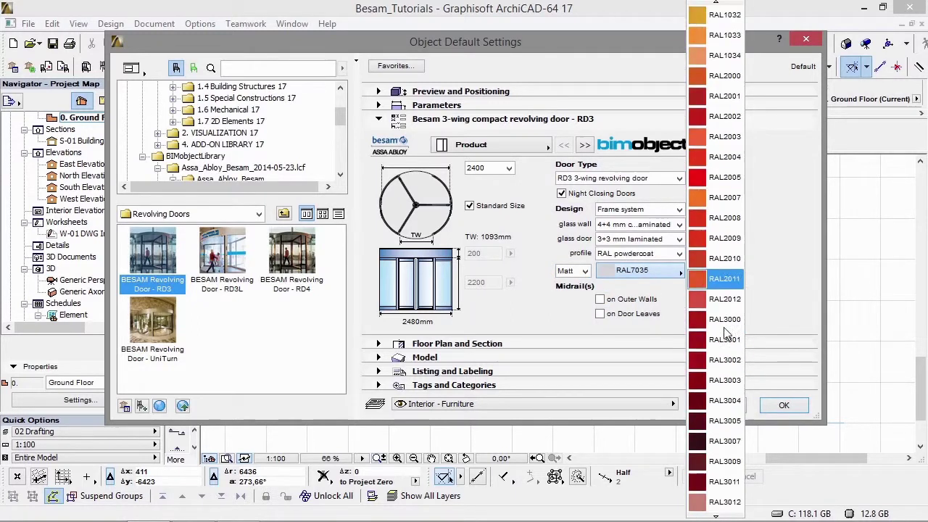
scroll(733, 325, down, 15)
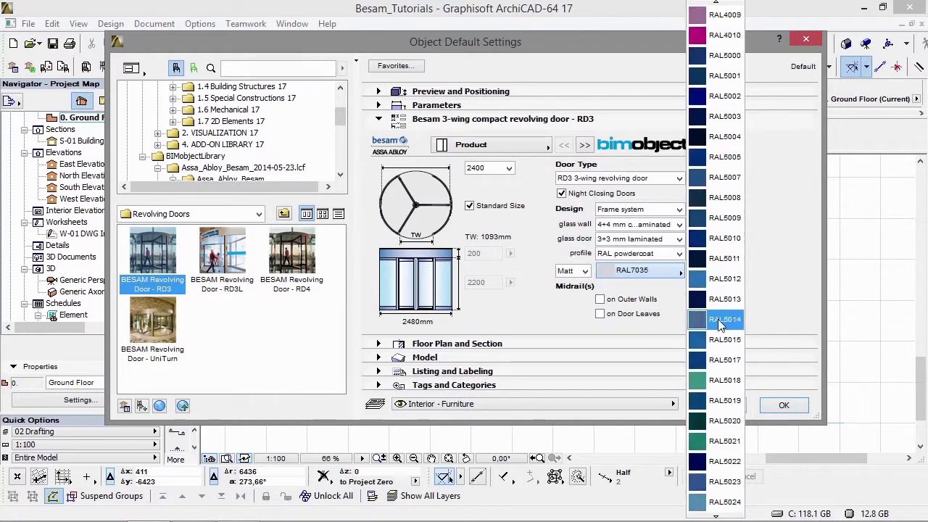
scroll(724, 356, down, 10)
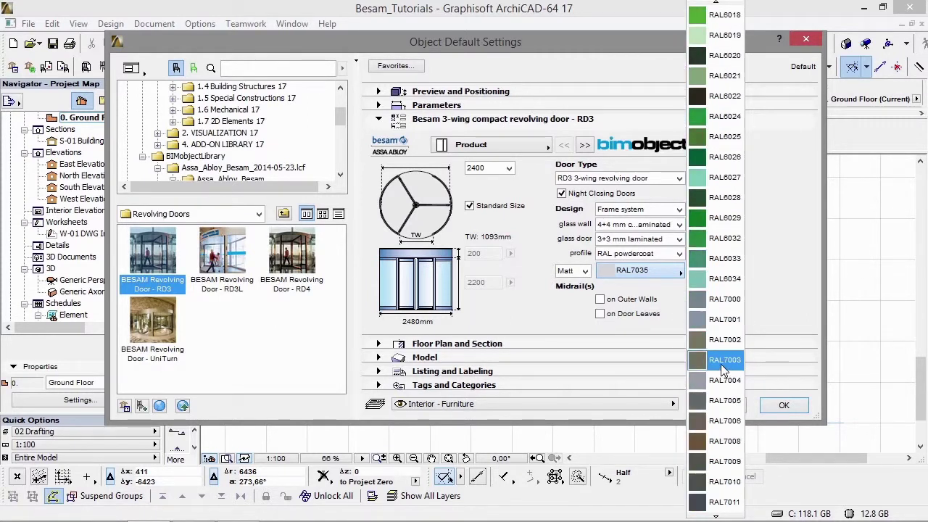
click(725, 401)
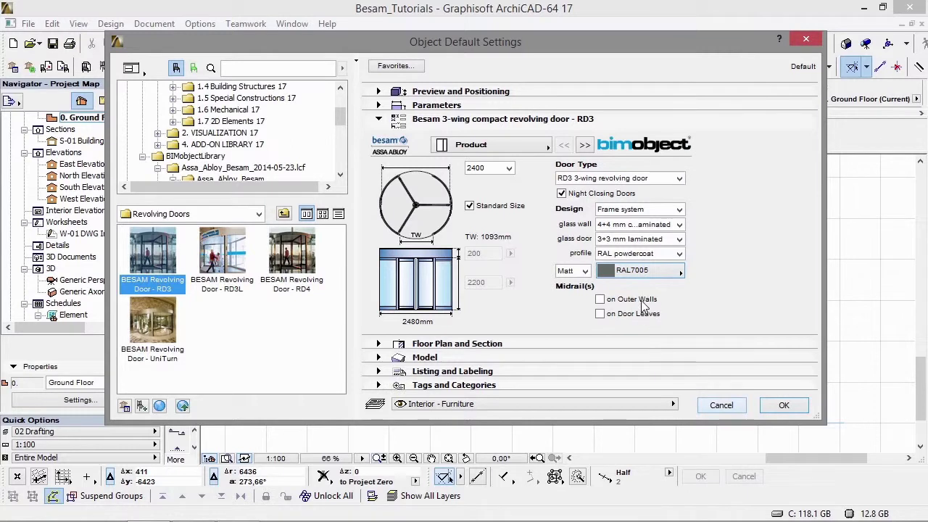
click(601, 300)
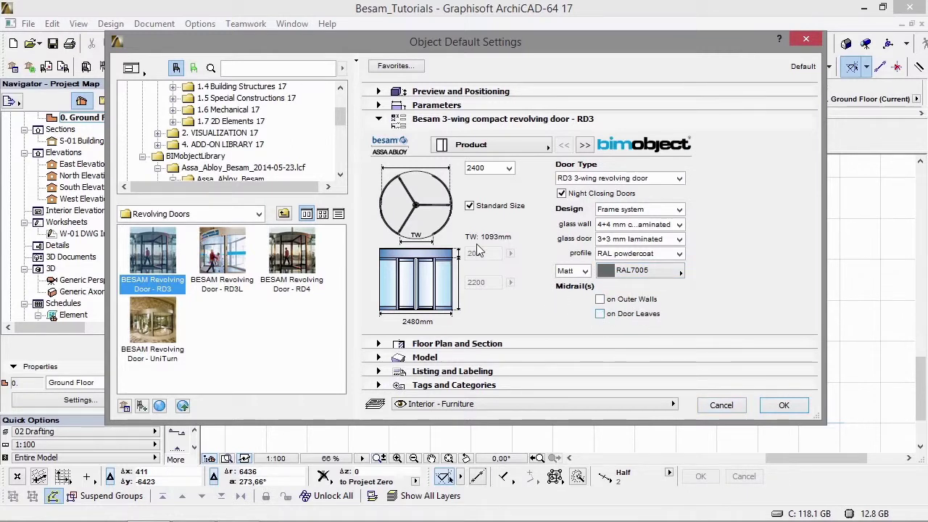
Read the door's Description page and examine the Low Detail Level choices on the Appearance page, keeping Sash.
click(585, 145)
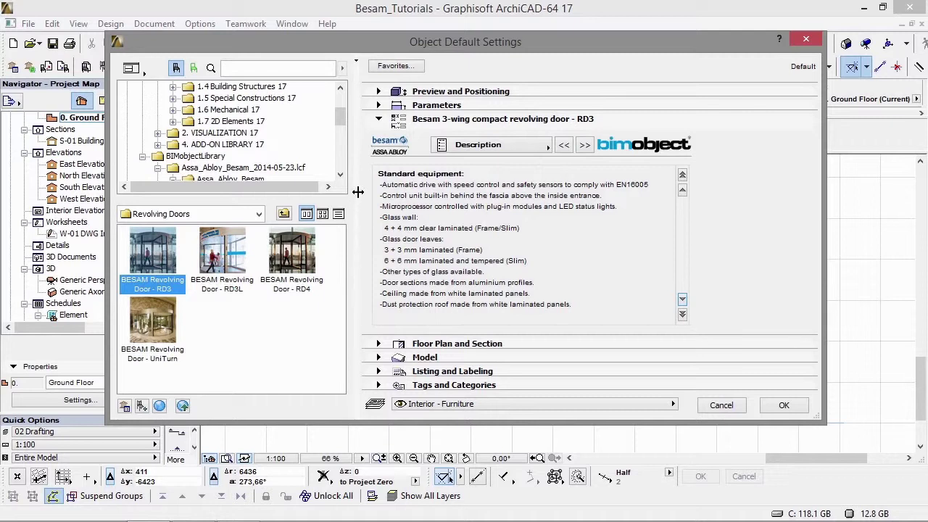
click(584, 145)
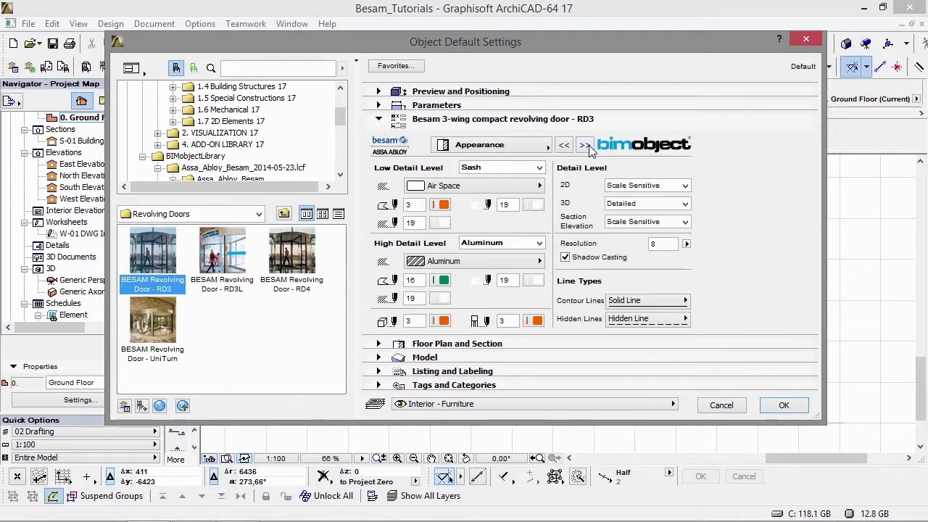
click(523, 166)
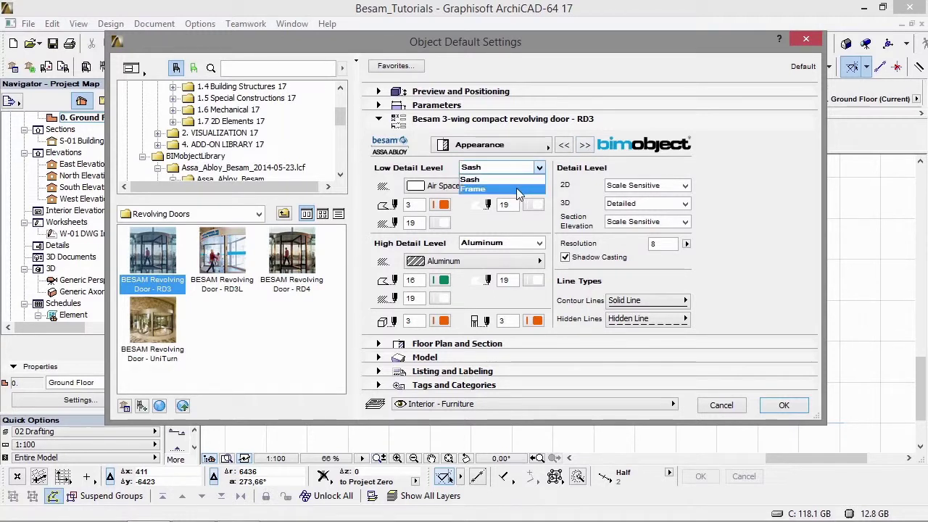
click(432, 181)
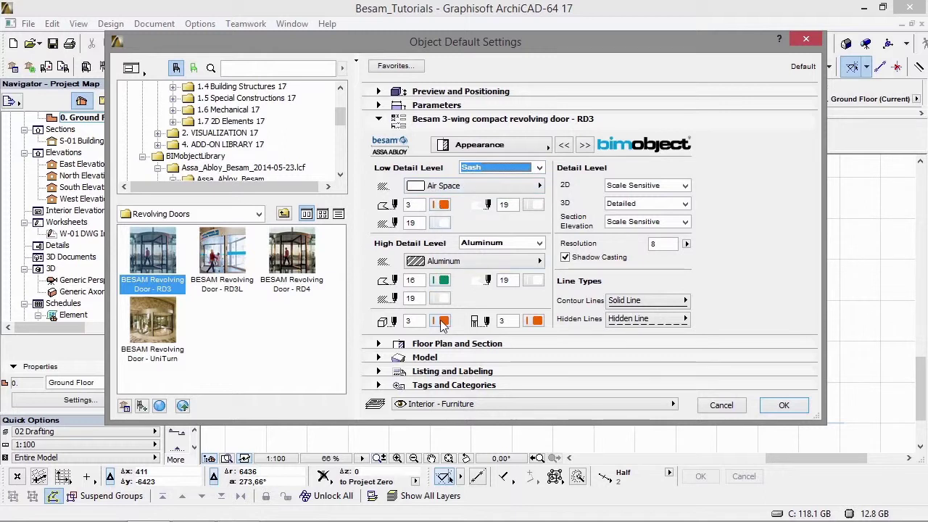
Set the door's 3D pen to 102 and keep the 2D detail level at Scale Sensitive.
click(442, 324)
click(482, 377)
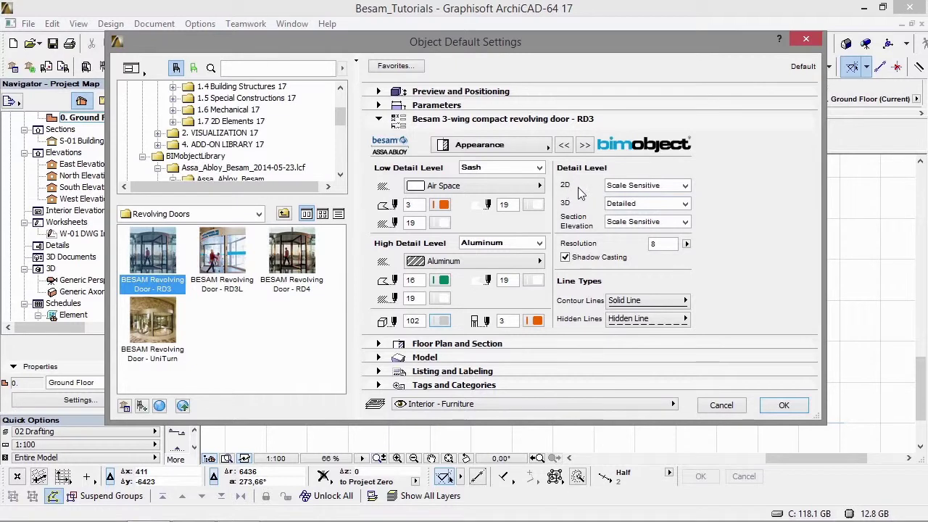
click(627, 188)
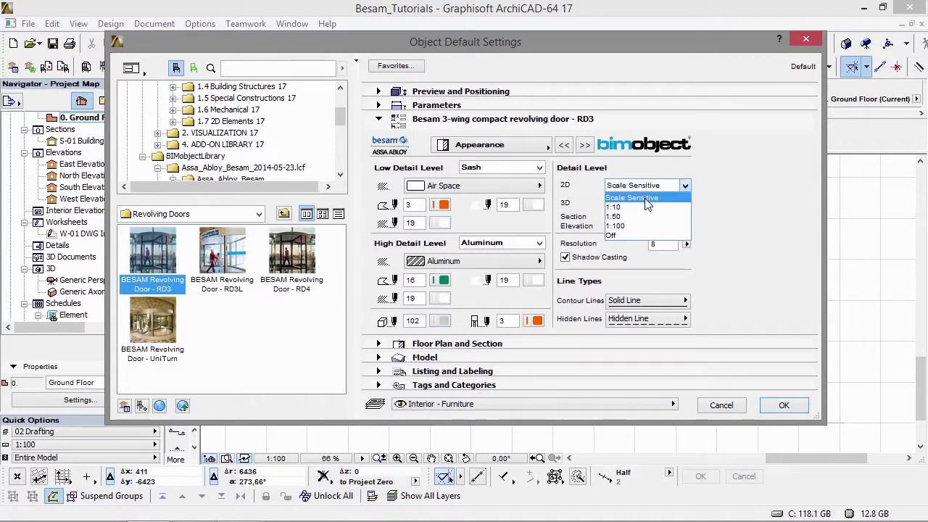
click(643, 198)
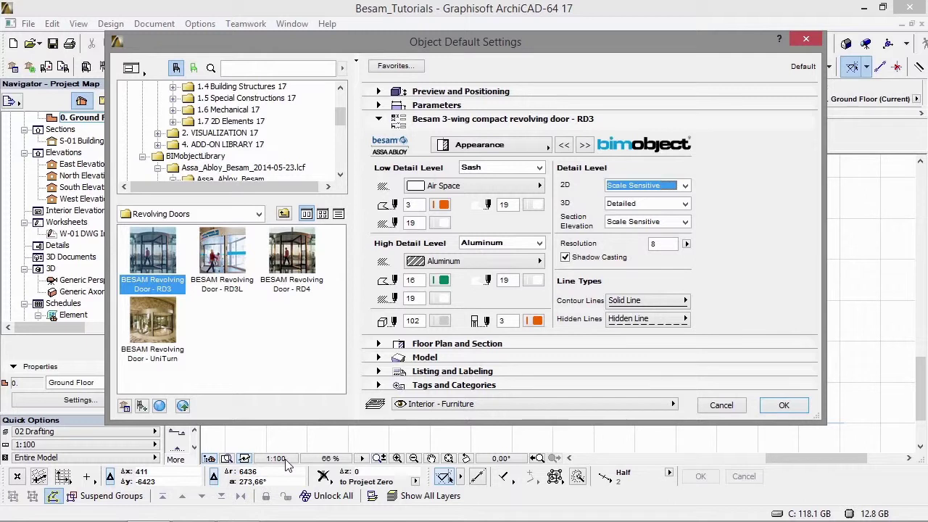
Keep the Section Elevation detail level at Scale Sensitive and set the 3D detail level to Simple.
click(637, 222)
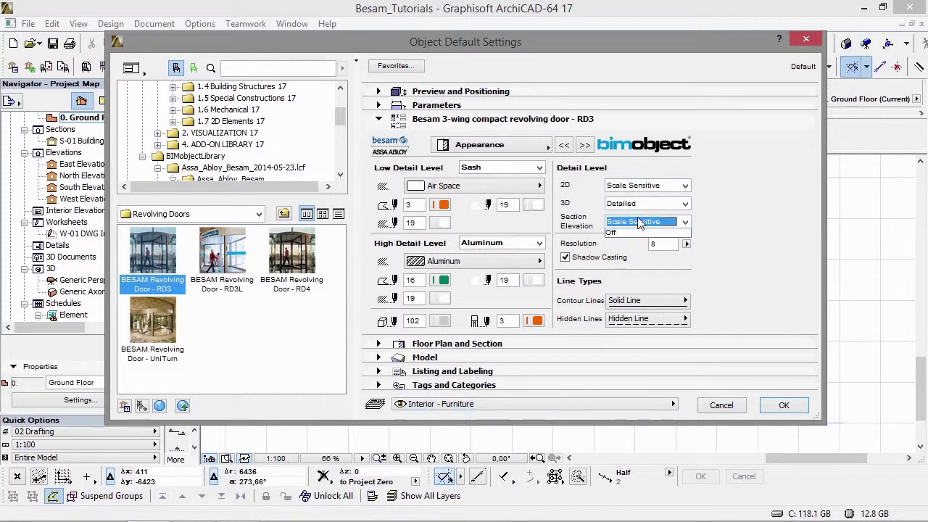
click(642, 263)
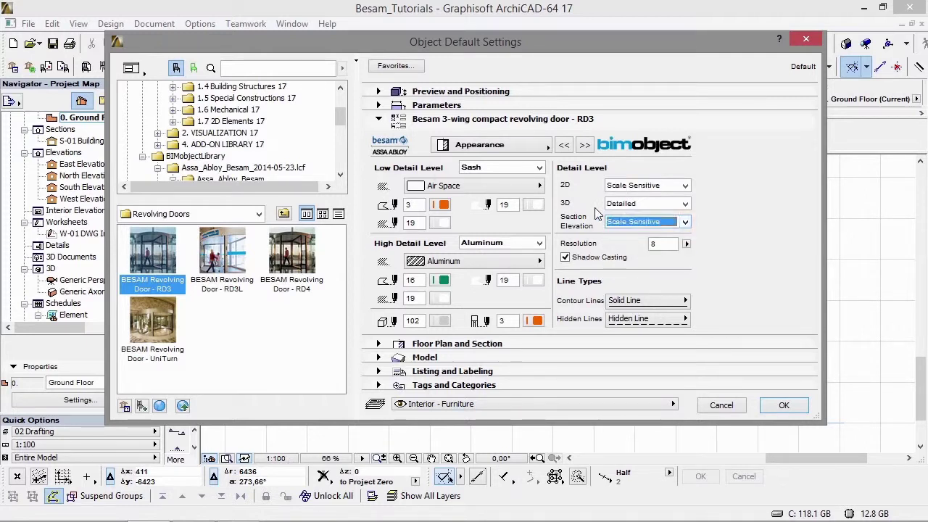
click(630, 205)
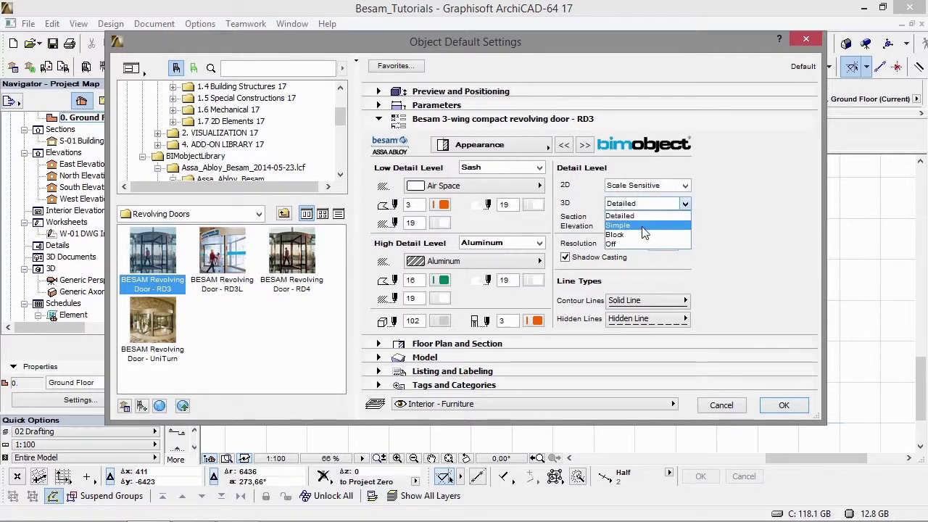
click(644, 226)
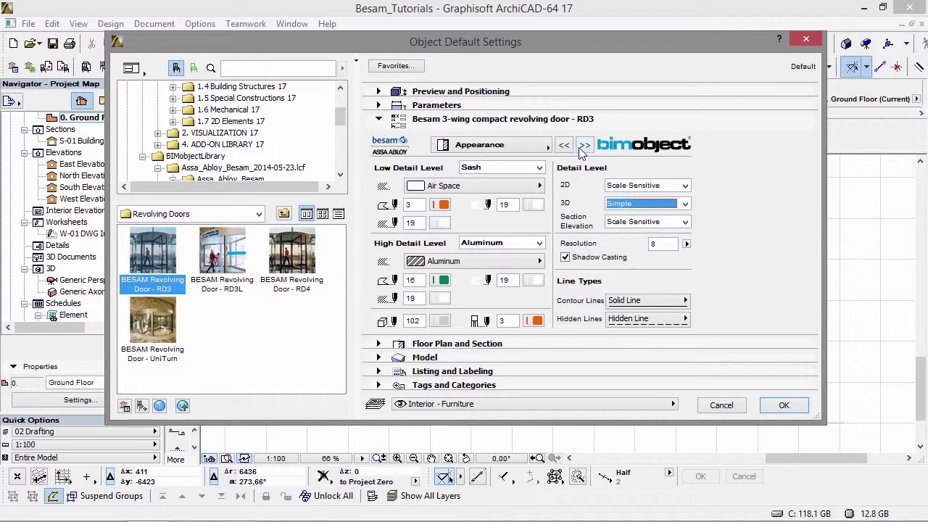
Examine the door's Information page with its product, installation and technical descriptions, and return to the Product page.
click(535, 148)
click(607, 197)
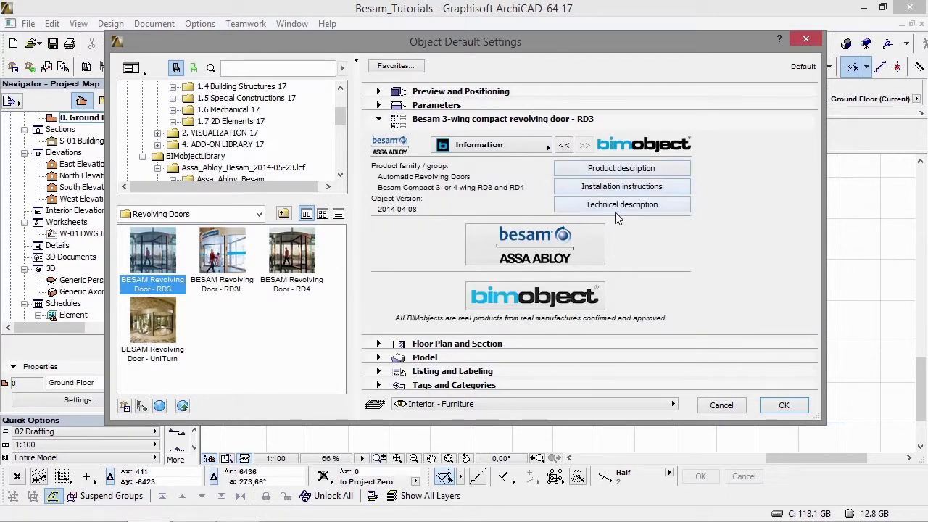
click(547, 148)
click(572, 147)
click(565, 146)
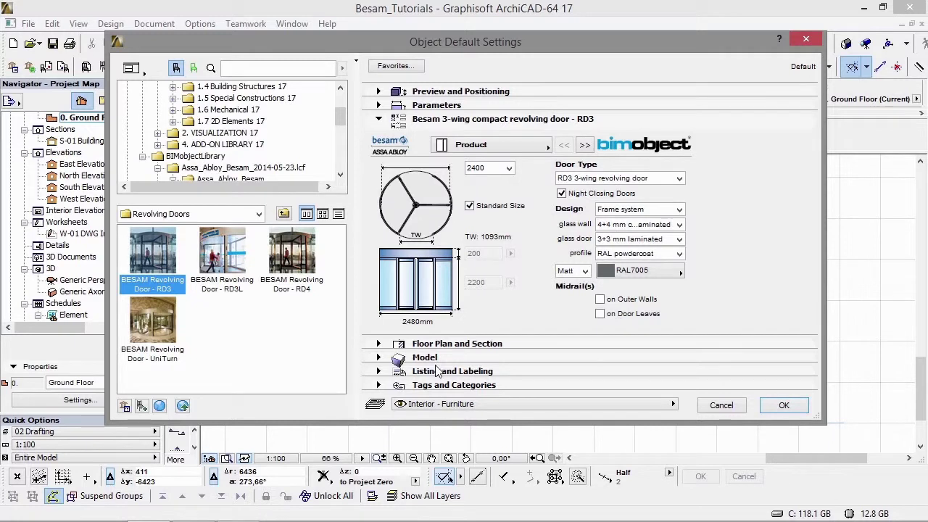
Accept the default settings and place the revolving door on the floor plan, above the horizontal wall.
click(783, 406)
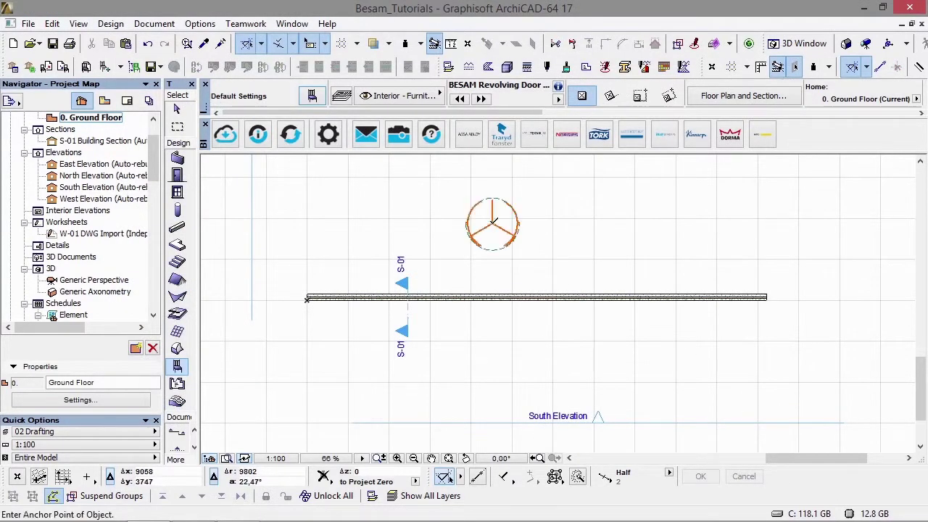
scroll(493, 221, down, 2)
scroll(492, 232, up, 5)
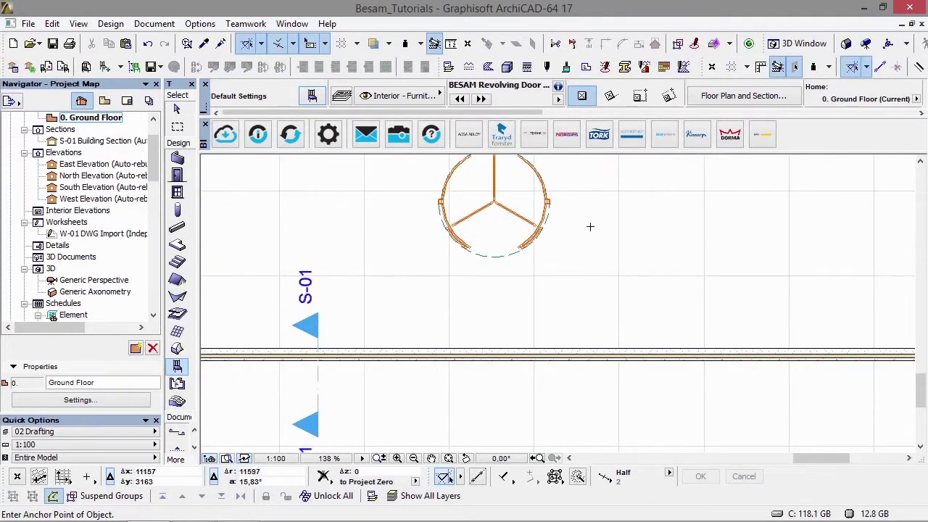
middle_drag(573, 242, 520, 254)
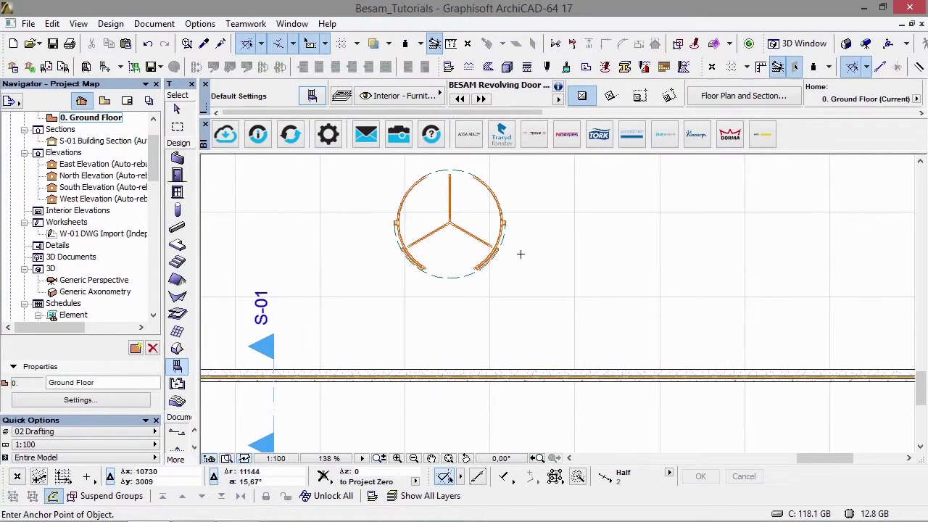
Select the placed revolving door and display it on its own in the 3D perspective, viewing it from several sides.
click(398, 255)
scroll(399, 255, up, 5)
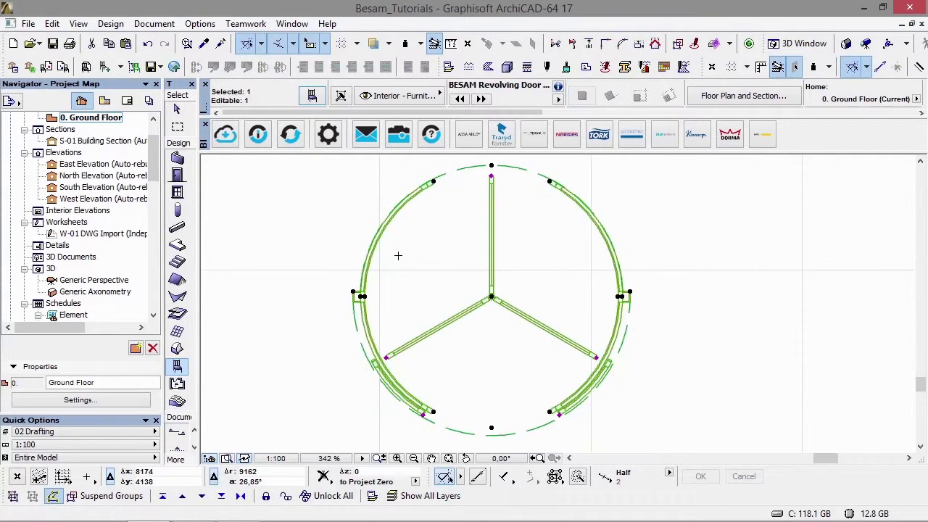
middle_drag(555, 261, 534, 269)
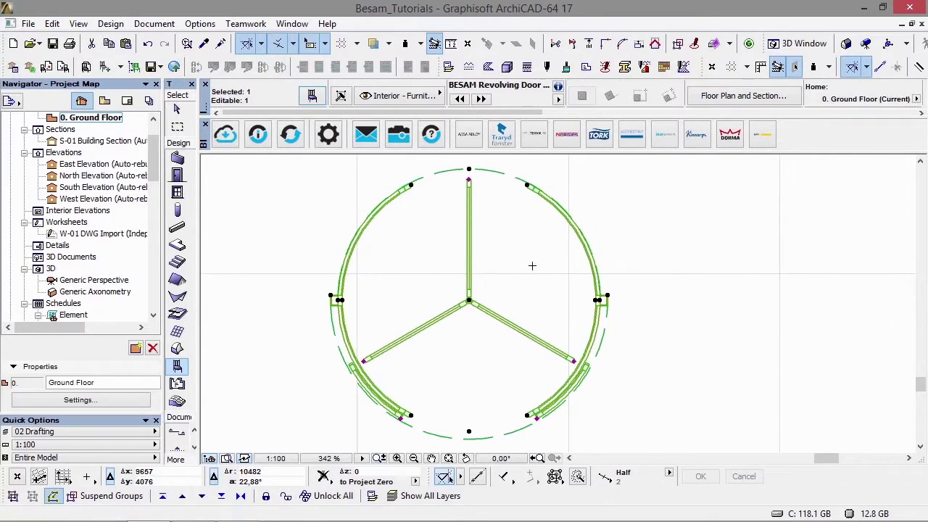
key(F5)
shift+middle_drag(543, 297, 575, 345)
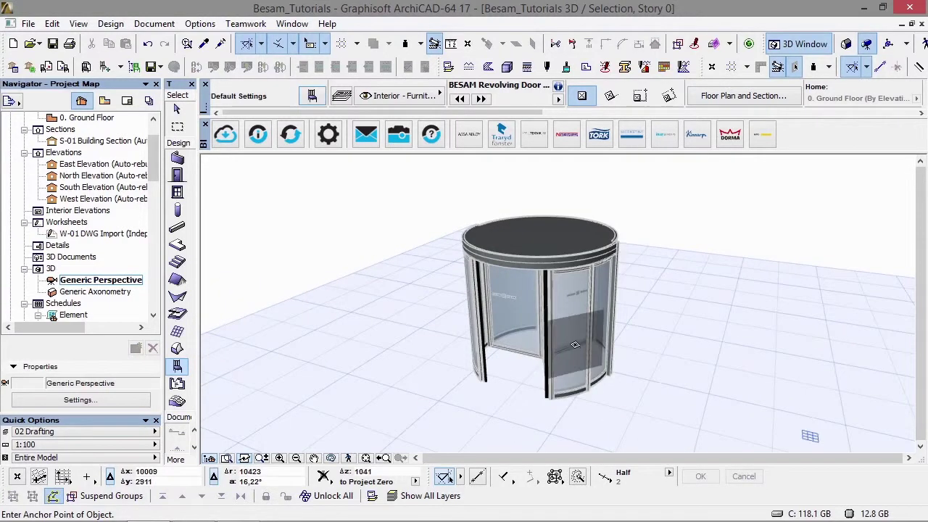
scroll(574, 355, down, 1)
scroll(509, 305, up, 4)
shift+middle_drag(549, 300, 612, 279)
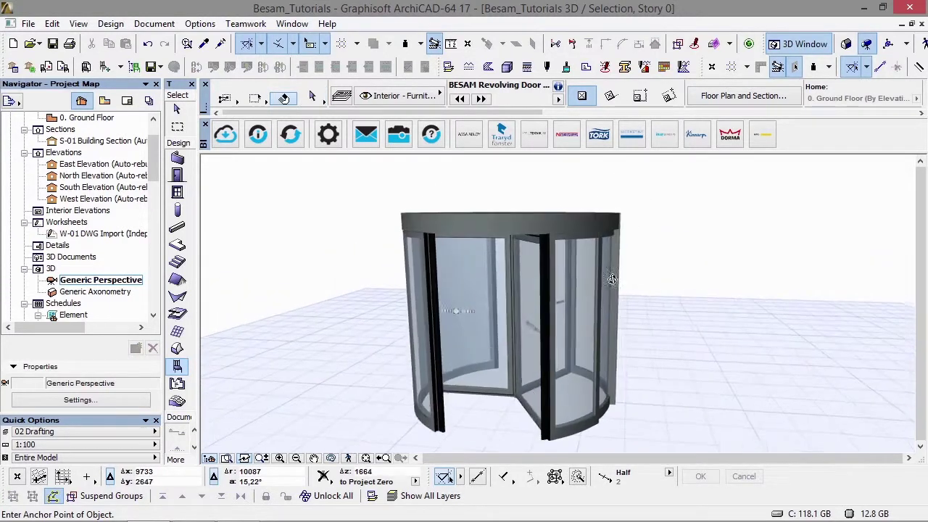
Try closing the night closing doors by stretching Door Opening 3D to 0.00°, and undo the change.
click(498, 312)
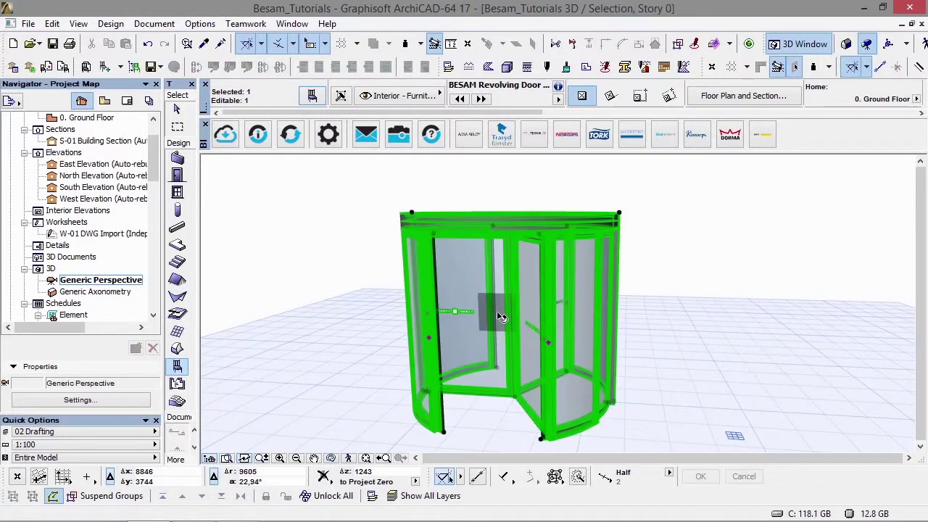
click(551, 343)
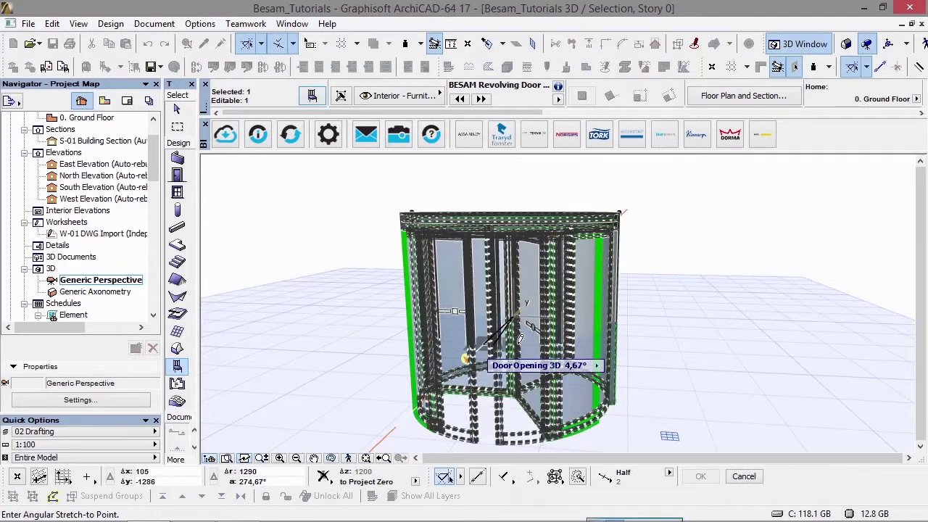
click(475, 337)
shift+middle_drag(471, 331, 618, 324)
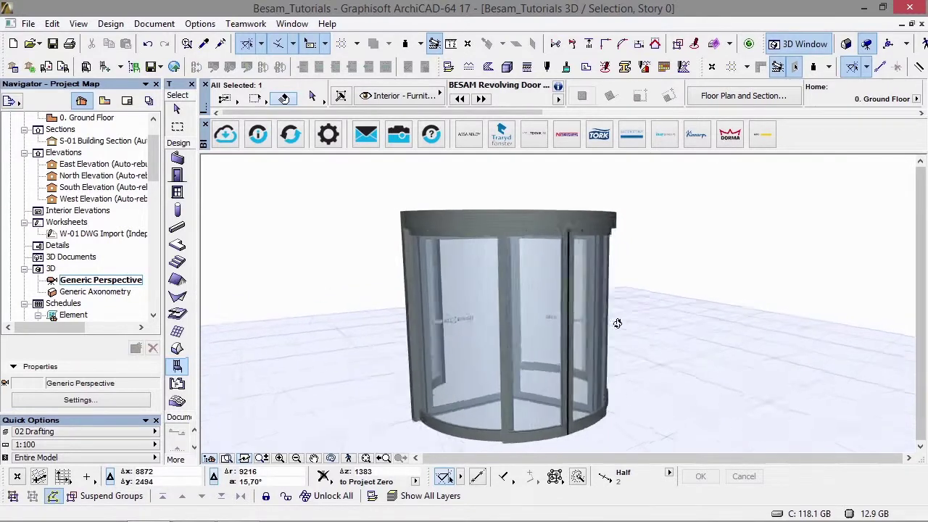
click(586, 325)
key(ctrl+z)
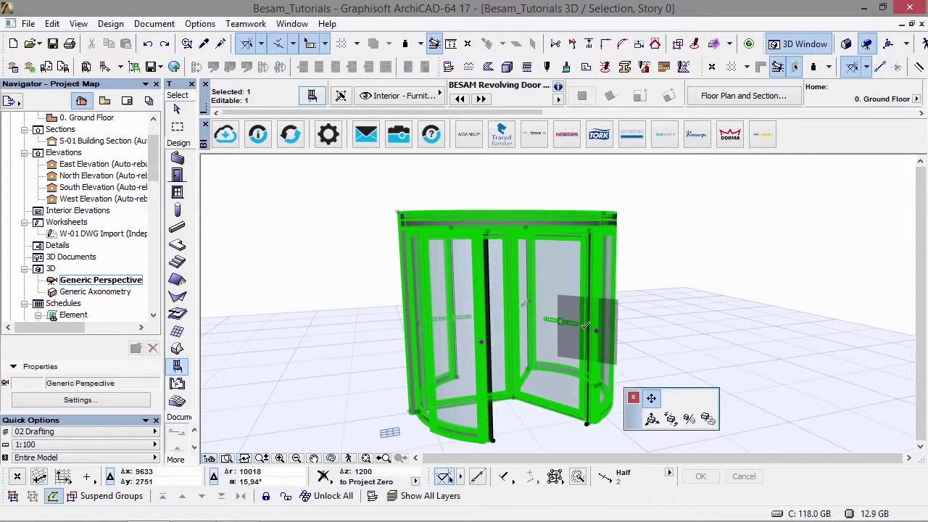
Rotate the door leaves graphically in 3D to a Leaves Rotation 3D angle of about 330°.
click(586, 325)
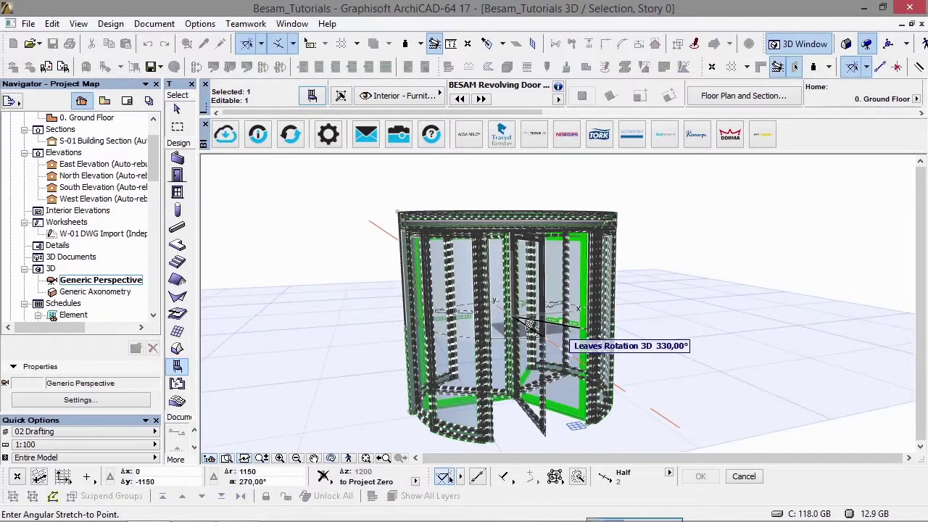
click(544, 323)
click(683, 283)
shift+middle_drag(684, 282, 522, 279)
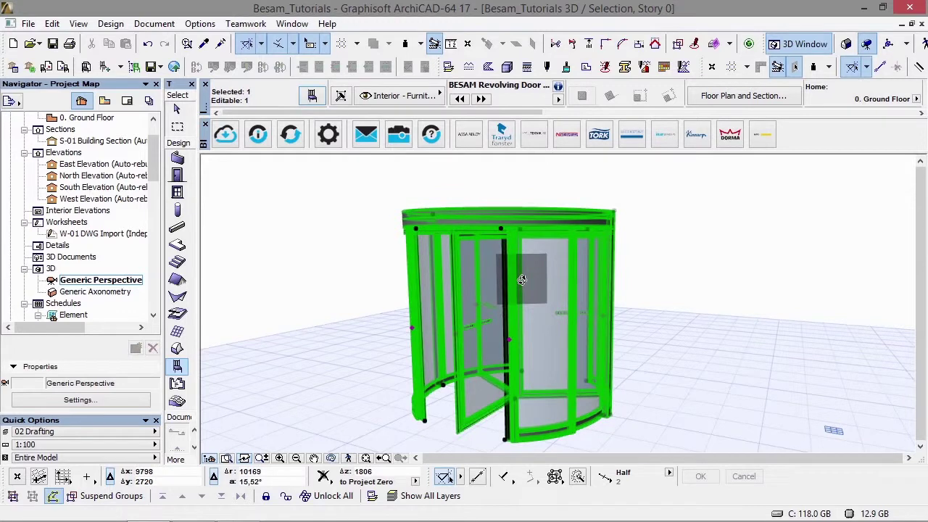
Set the selected revolving door's diameter to 3600 mm in its object settings.
double_click(521, 280)
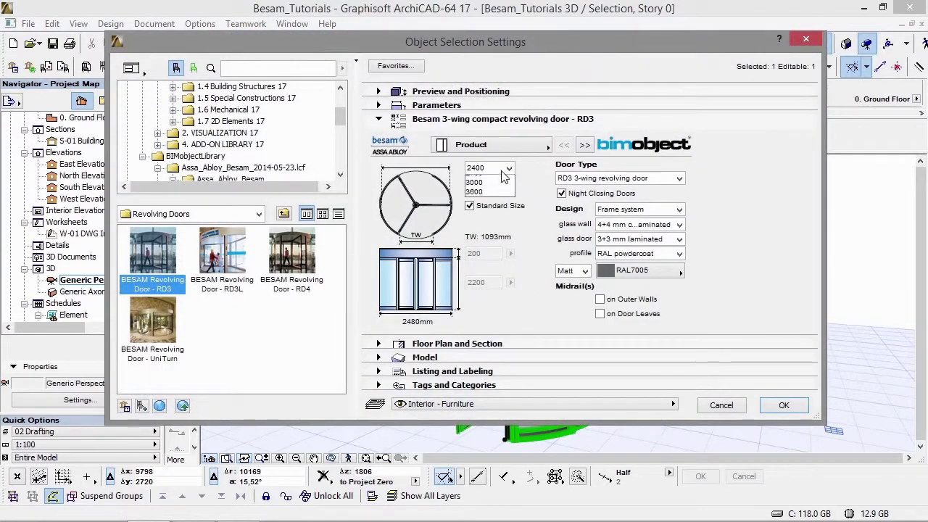
click(484, 228)
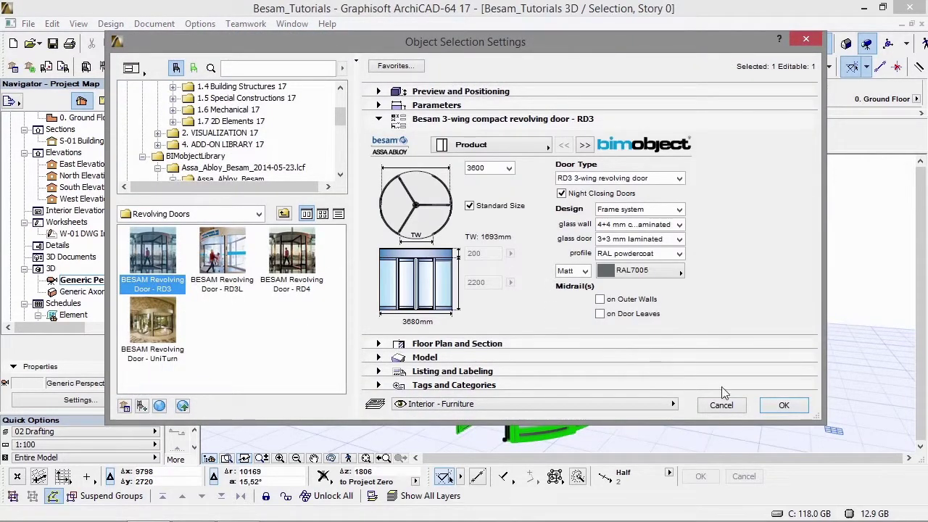
click(784, 410)
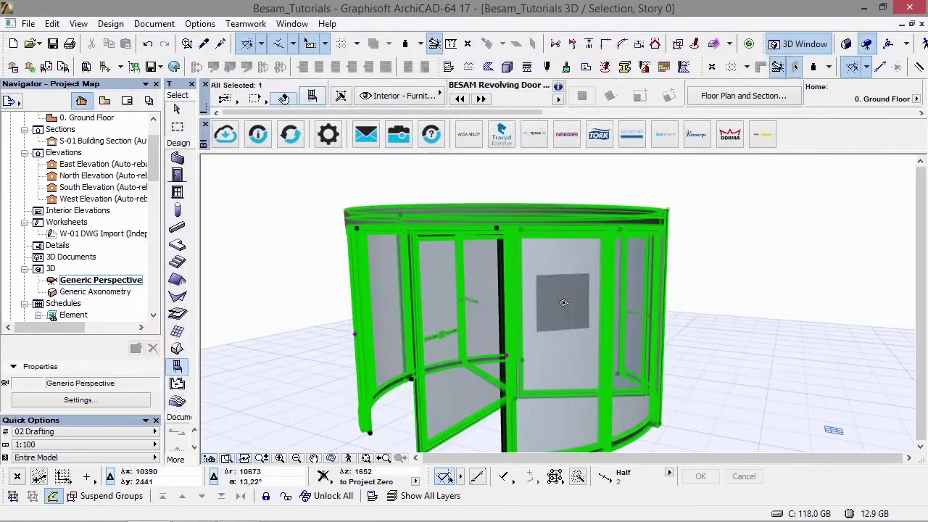
Enable midrails on both the outer walls and the door leaves of the selected door.
shift+middle_drag(569, 296, 628, 304)
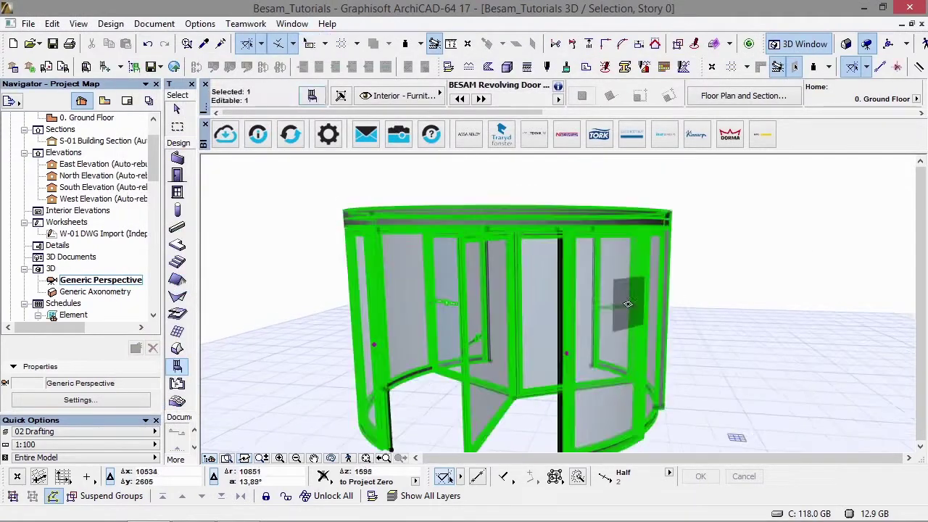
double_click(625, 305)
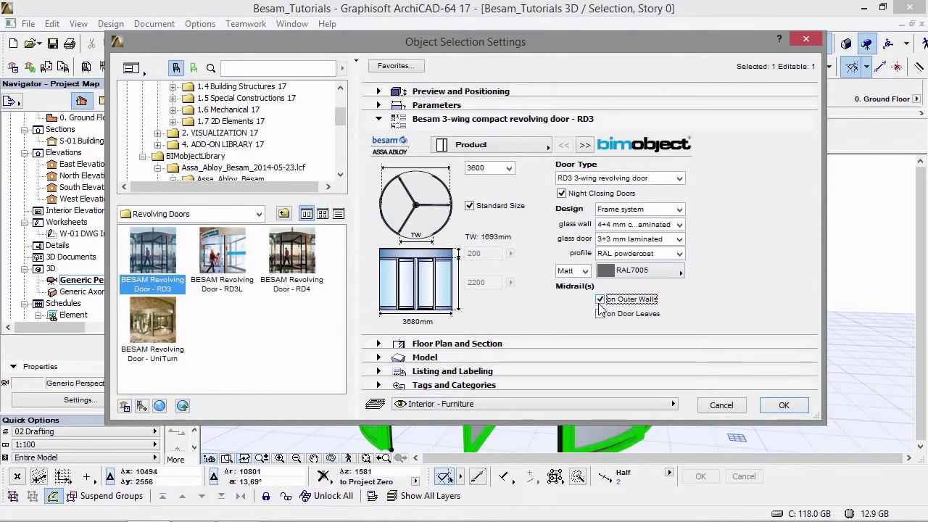
click(784, 405)
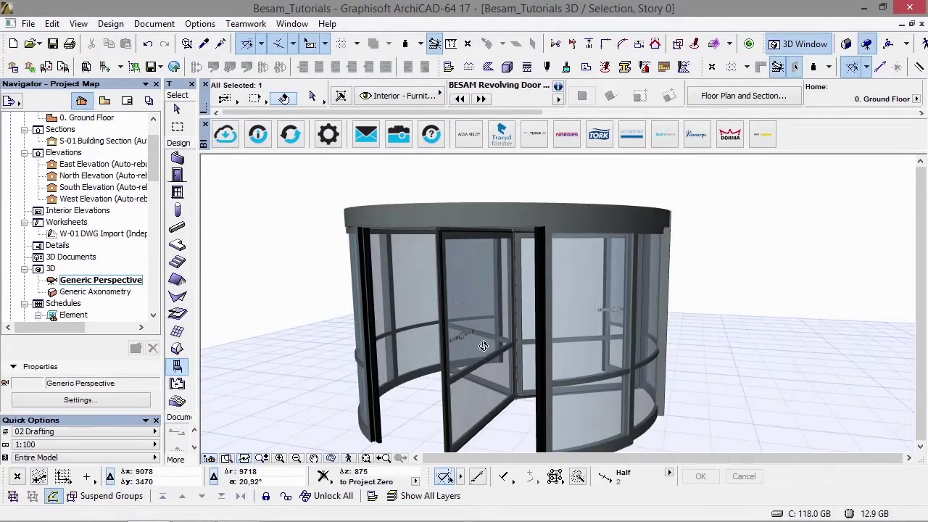
Raise the door's midrail graphically in 3D to a Midrail Position of about 1202 mm.
click(594, 378)
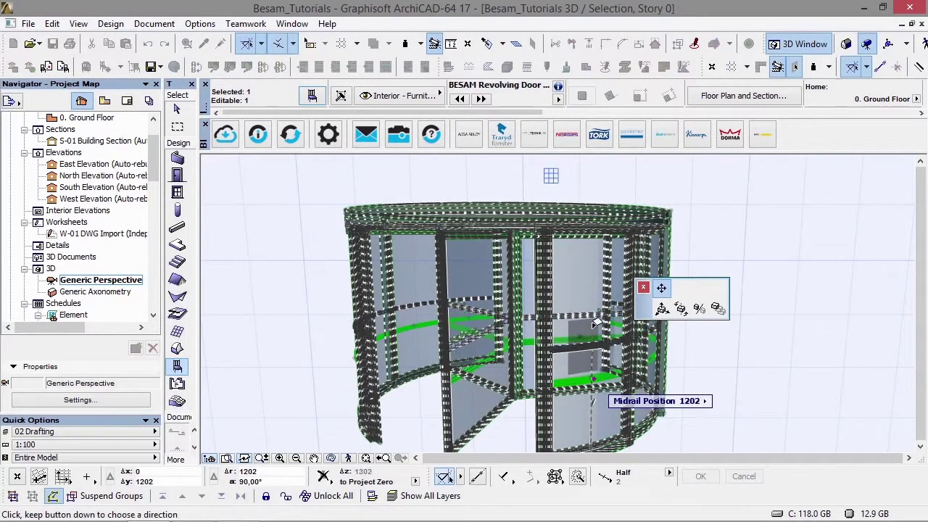
click(596, 322)
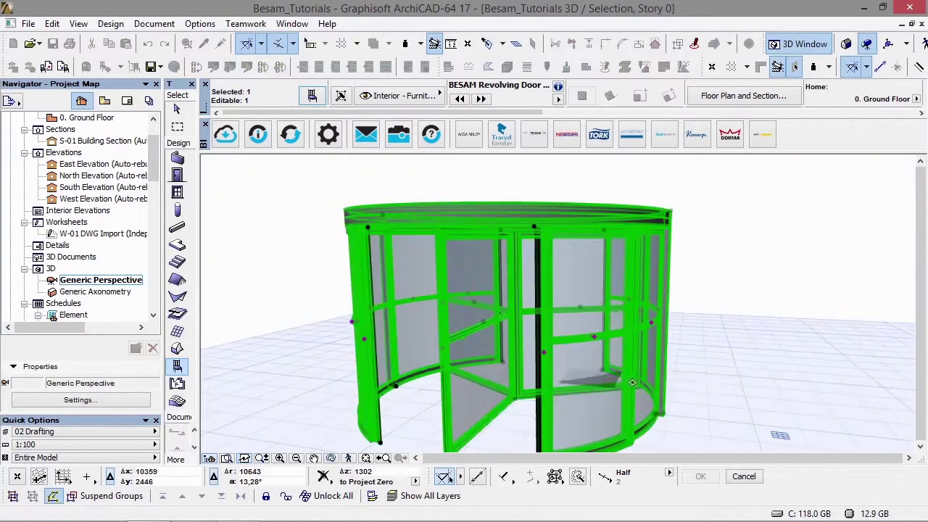
mouse_move(749, 368)
shift+middle_down()
mouse_move(771, 355)
mouse_move(912, 362)
mouse_move(839, 375)
mouse_move(708, 375)
mouse_move(699, 360)
mouse_move(712, 350)
shift+middle_up()
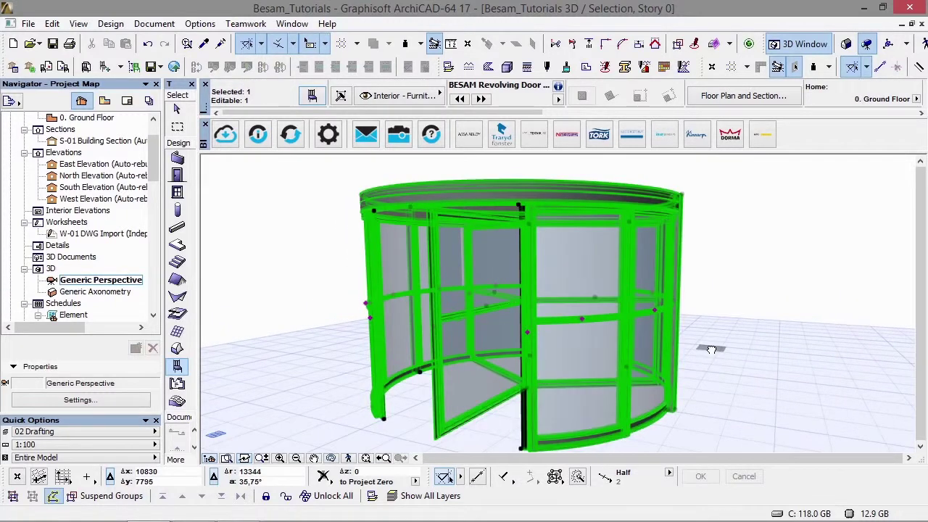
Raise the revolving door's fascia graphically in 3D to a Fascia Height of 1250 mm.
key(ctrl+t)
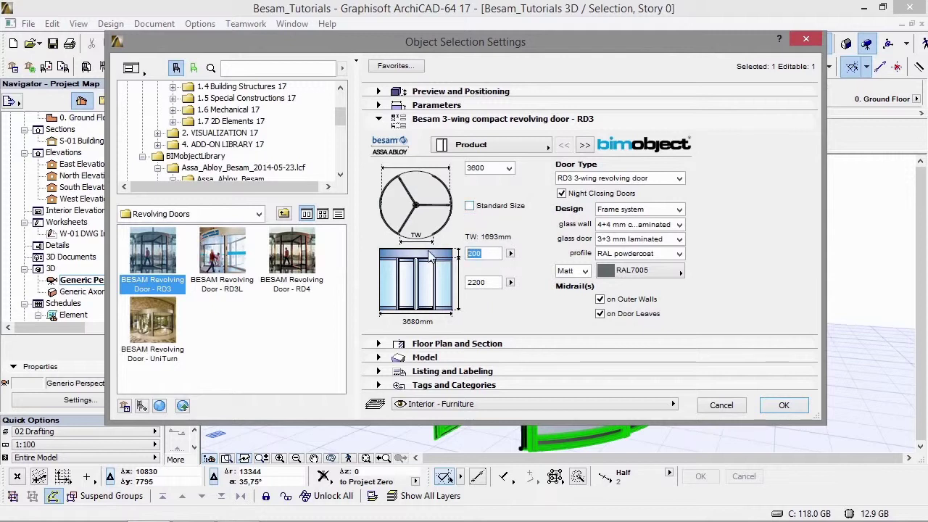
key(Return)
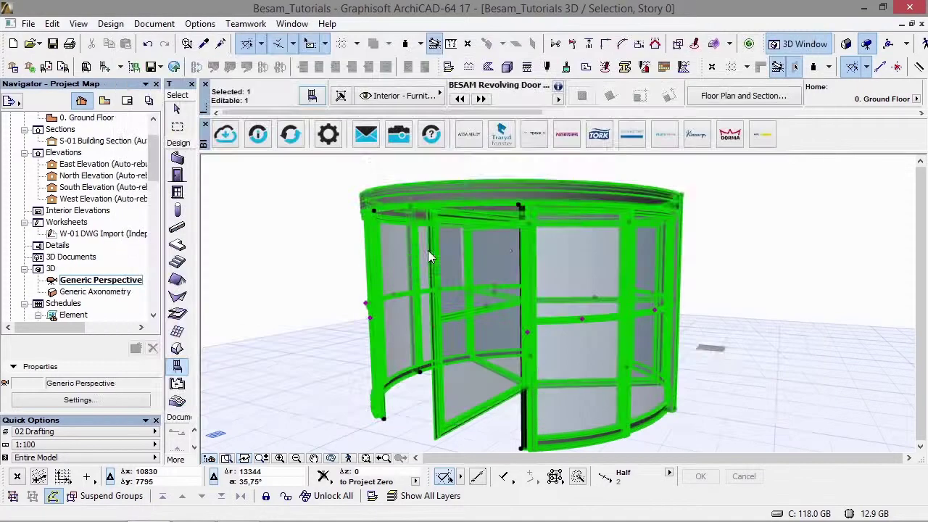
mouse_move(429, 232)
shift+middle_down()
mouse_move(471, 215)
mouse_move(639, 238)
shift+middle_up()
scroll(647, 232, down, 5)
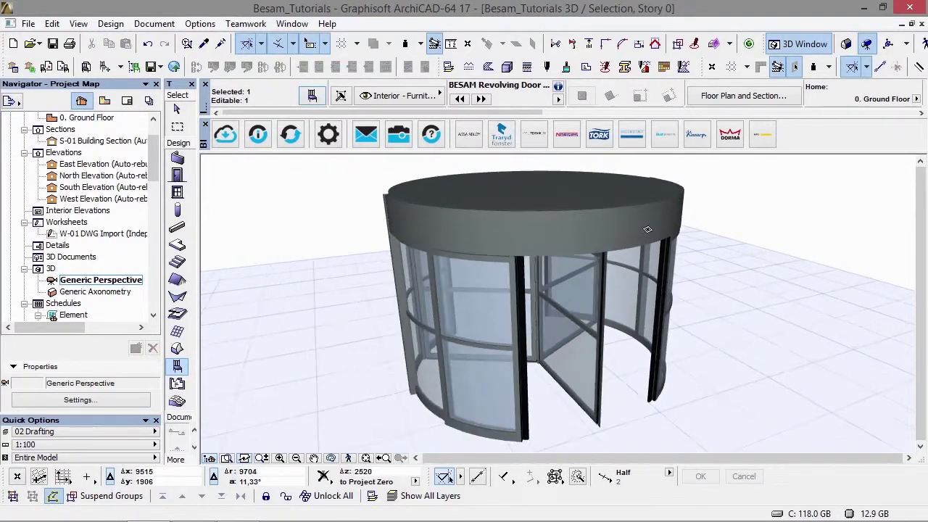
click(633, 216)
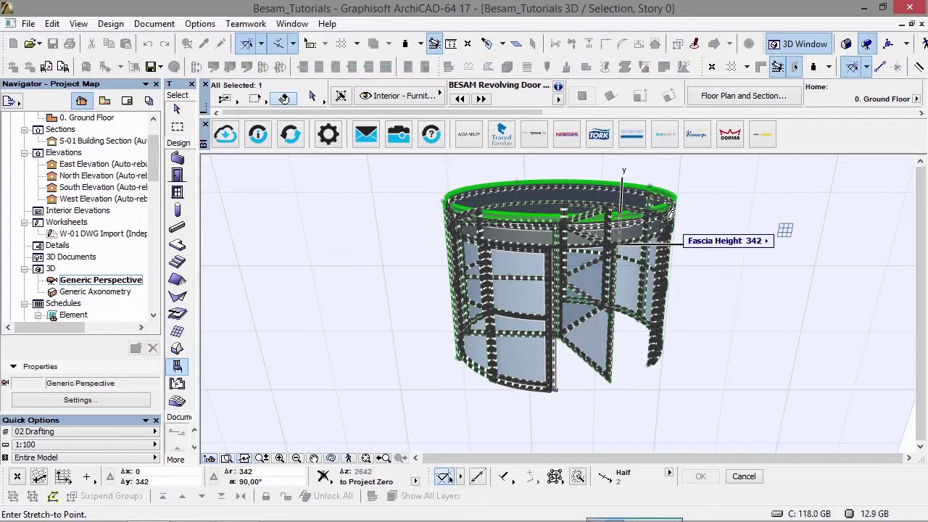
shift+middle_drag(672, 228, 668, 292)
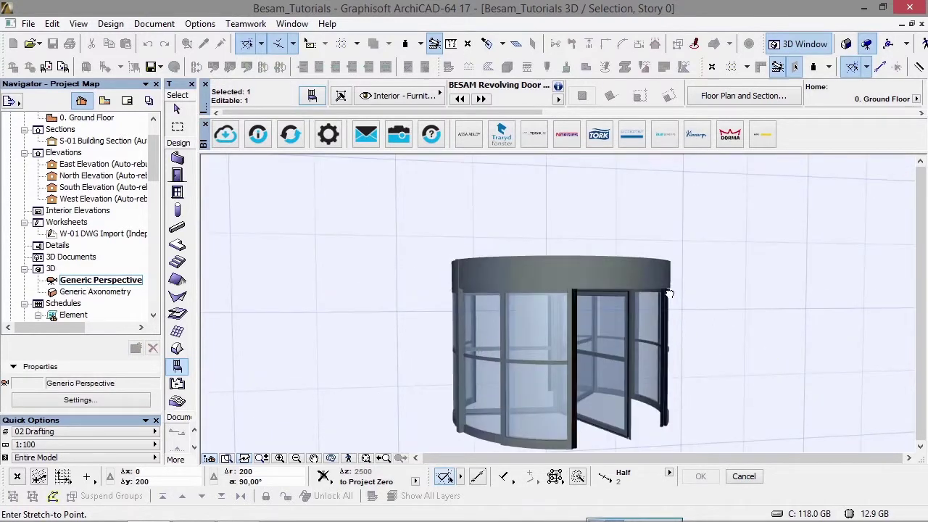
click(625, 177)
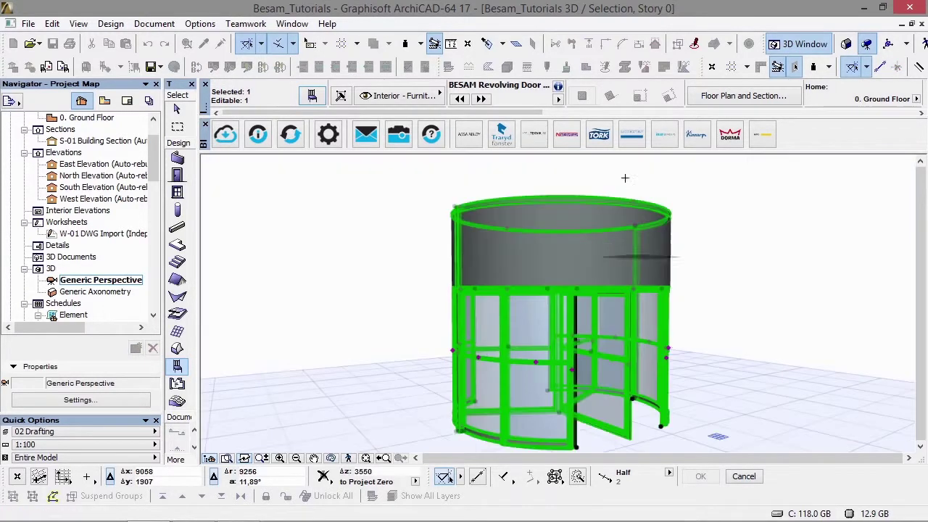
Set the revolving door's Internal Height to 2600 mm in its object settings.
click(723, 311)
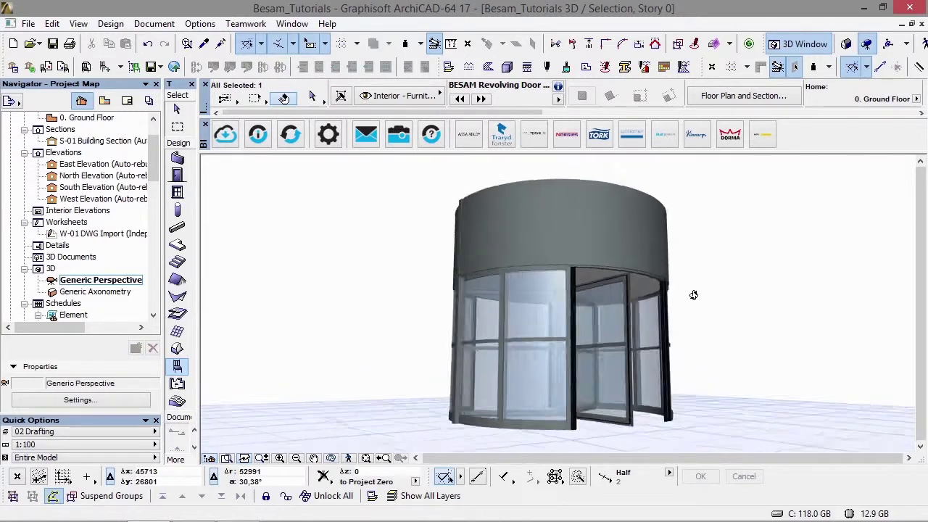
click(592, 298)
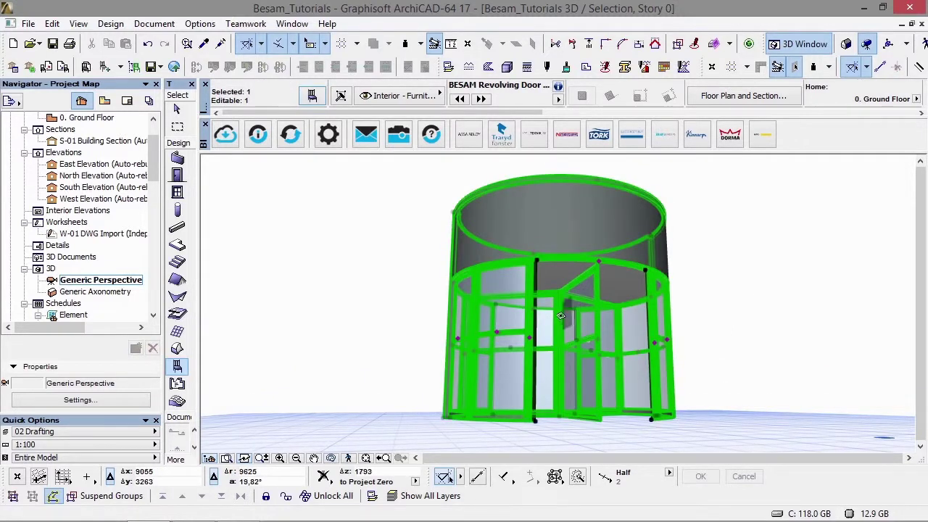
shift+middle_drag(666, 312, 819, 358)
key(Escape)
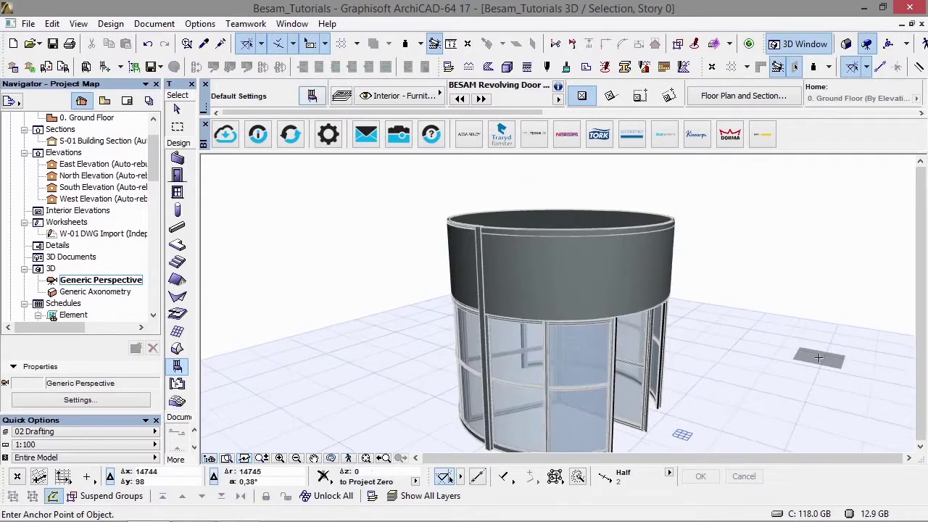
click(630, 277)
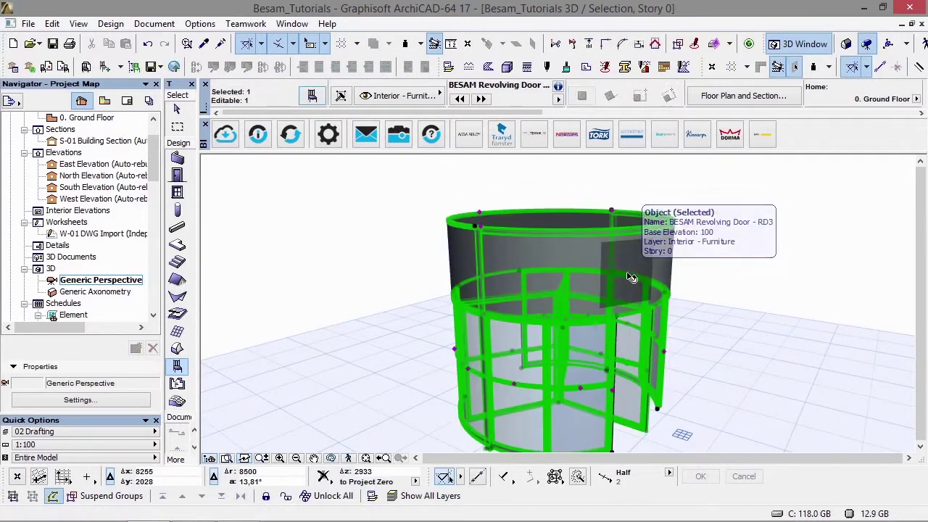
double_click(630, 277)
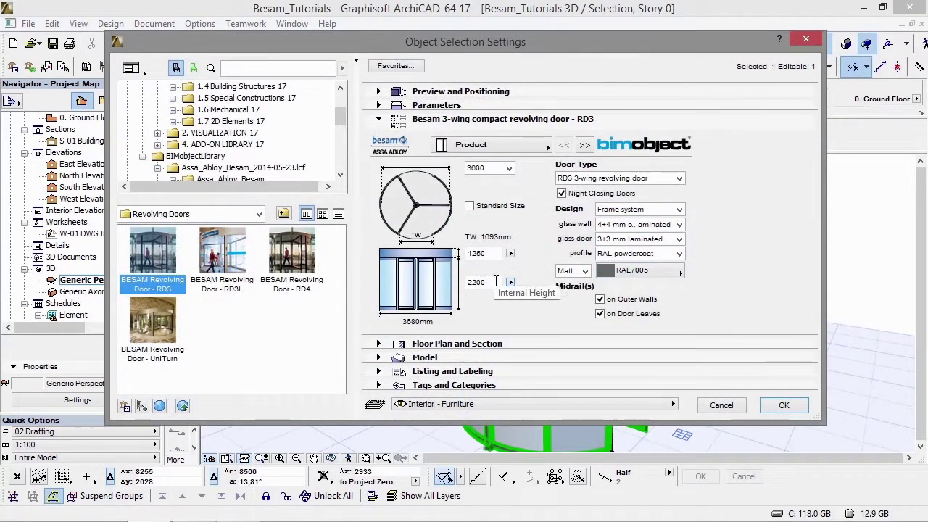
text(0)
key(Return)
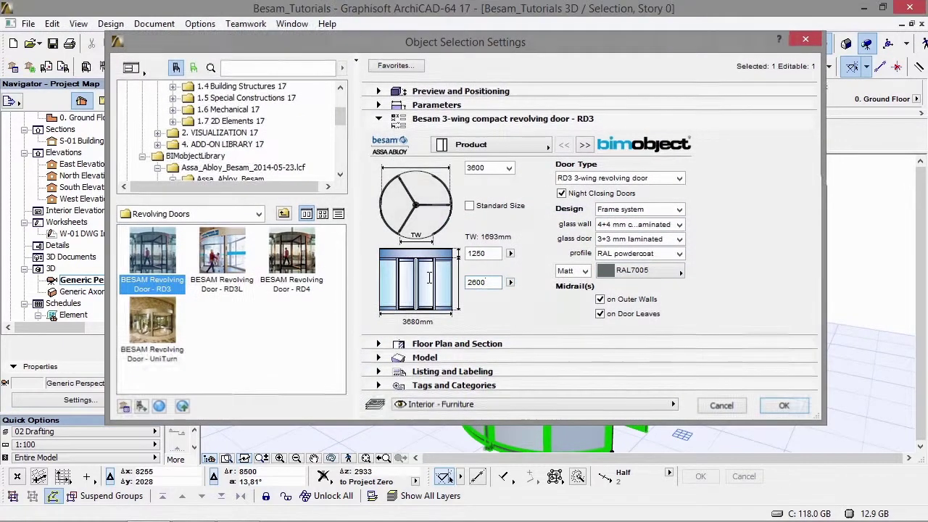
Lower the door's fascia graphically in 3D to a Fascia Height of 600 mm.
shift+middle_drag(784, 335, 580, 307)
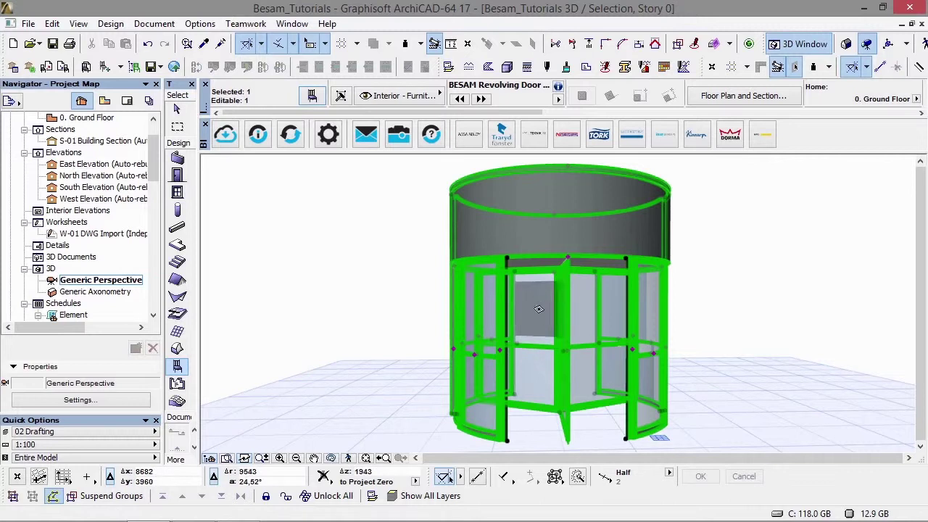
shift+middle_drag(539, 312, 534, 353)
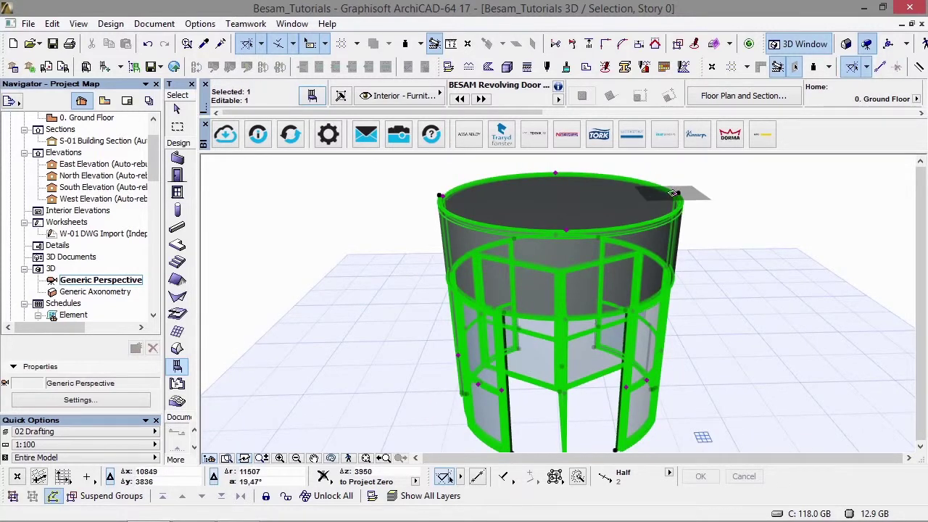
click(677, 192)
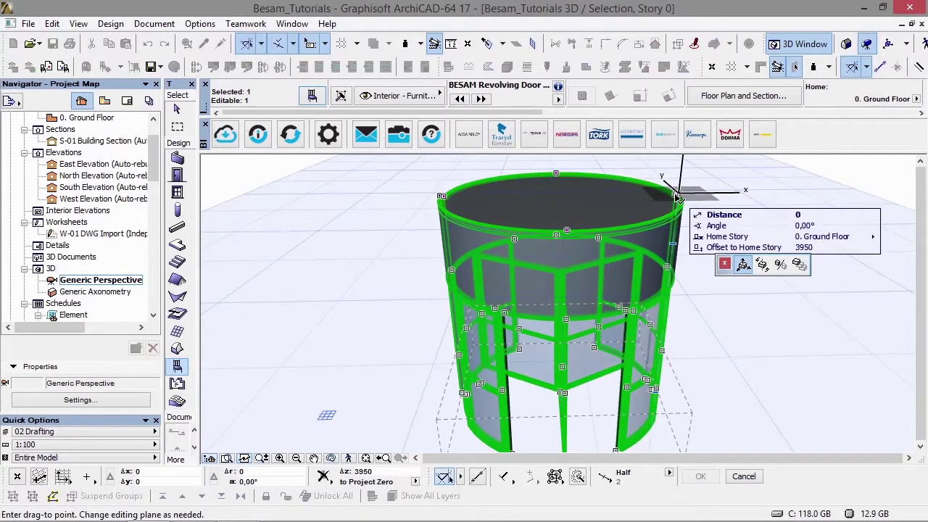
click(568, 229)
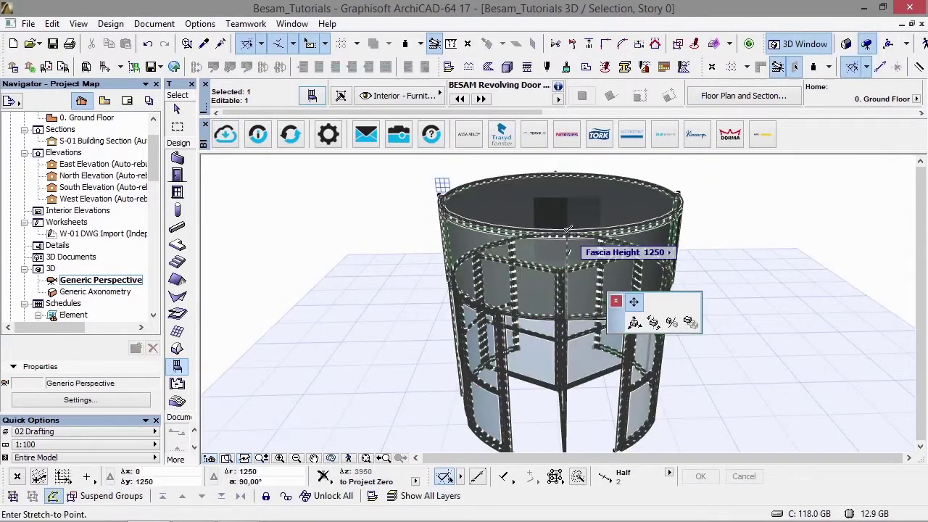
click(565, 264)
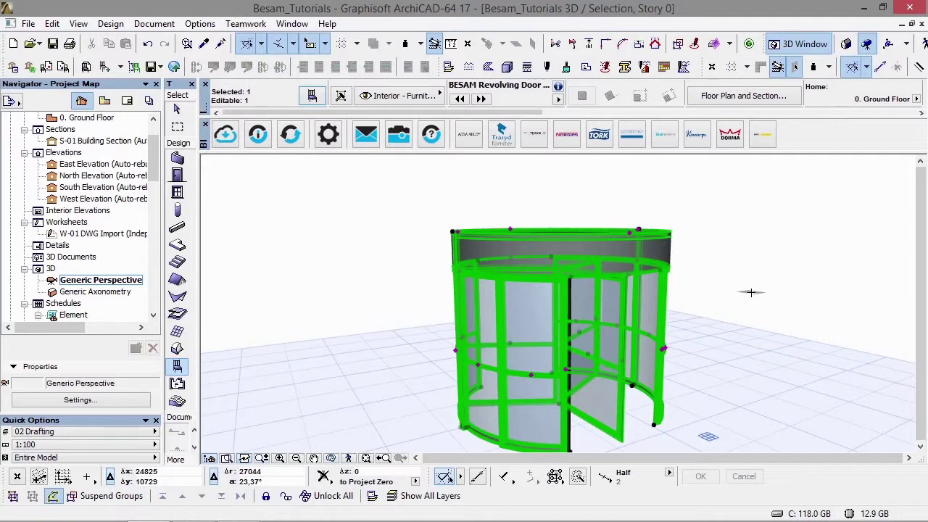
Change the RAL powdercoat finish of the door profiles to Gloss.
key(ctrl+t)
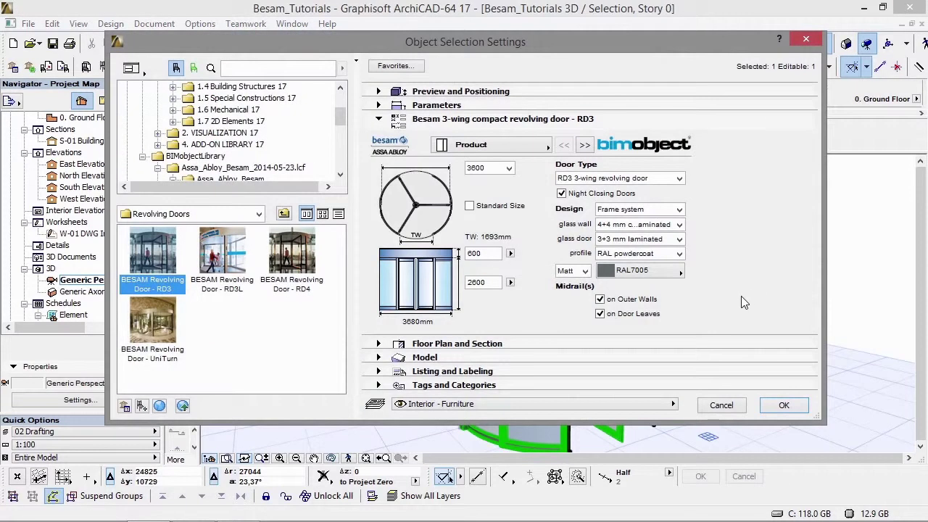
click(580, 274)
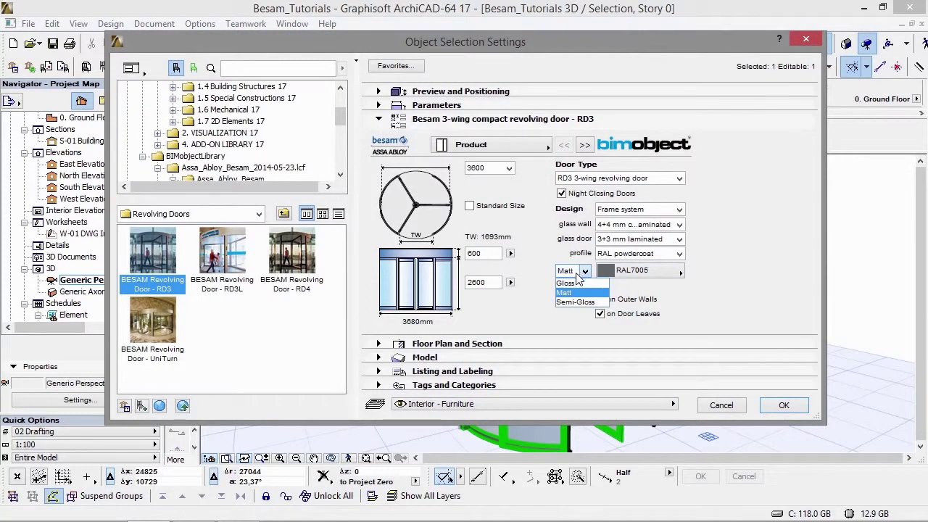
click(569, 283)
click(784, 405)
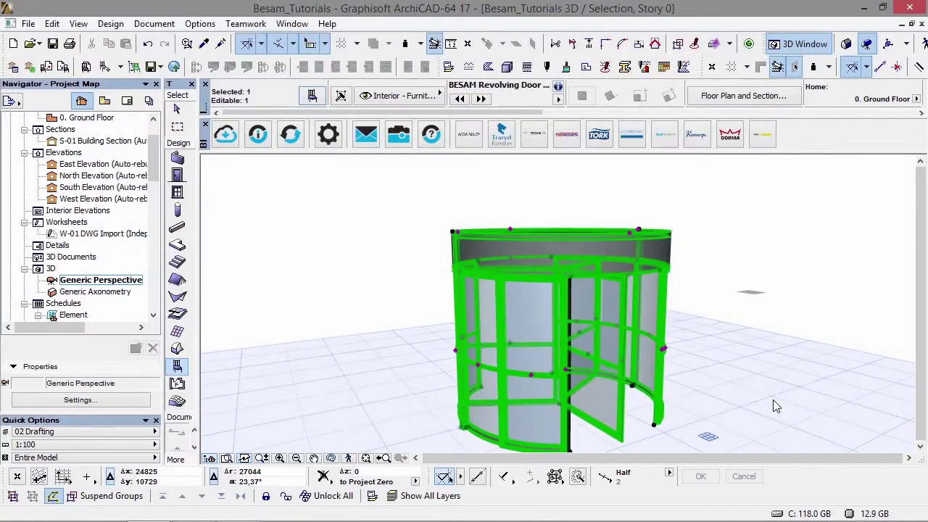
shift+middle_drag(535, 288, 585, 279)
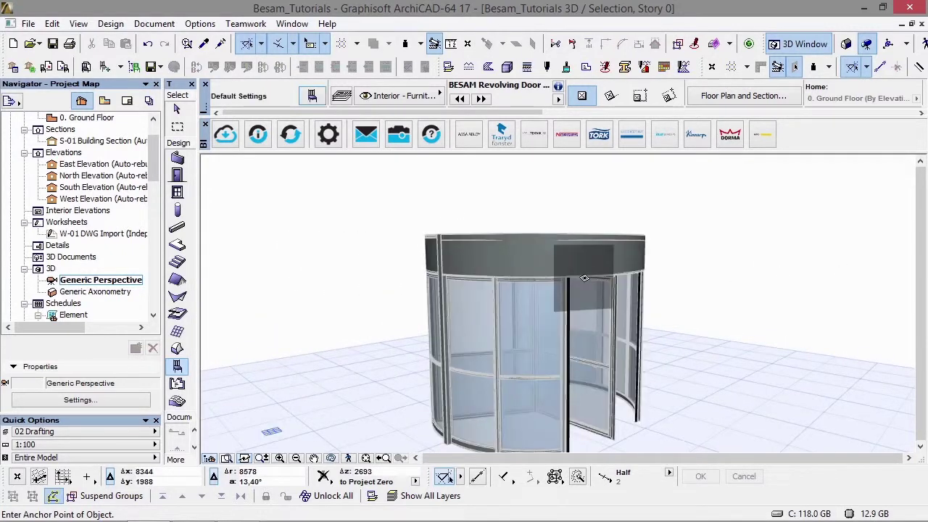
Set the glass wall of the revolving door to Infill panels and apply the change.
click(606, 266)
double_click(607, 265)
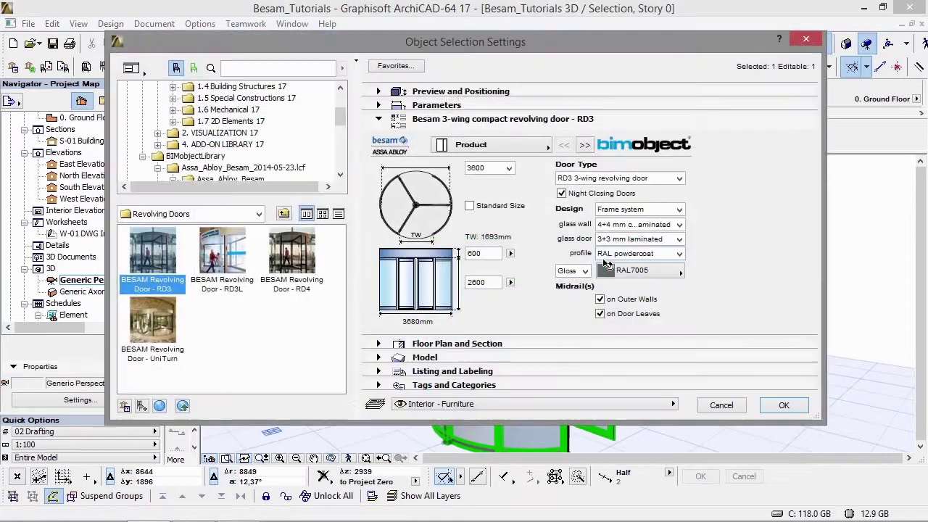
click(636, 229)
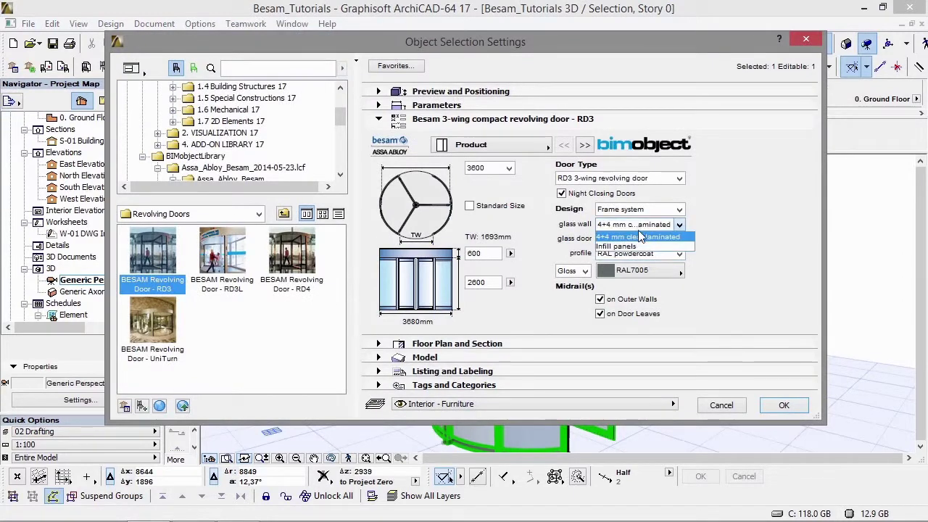
click(644, 250)
click(782, 407)
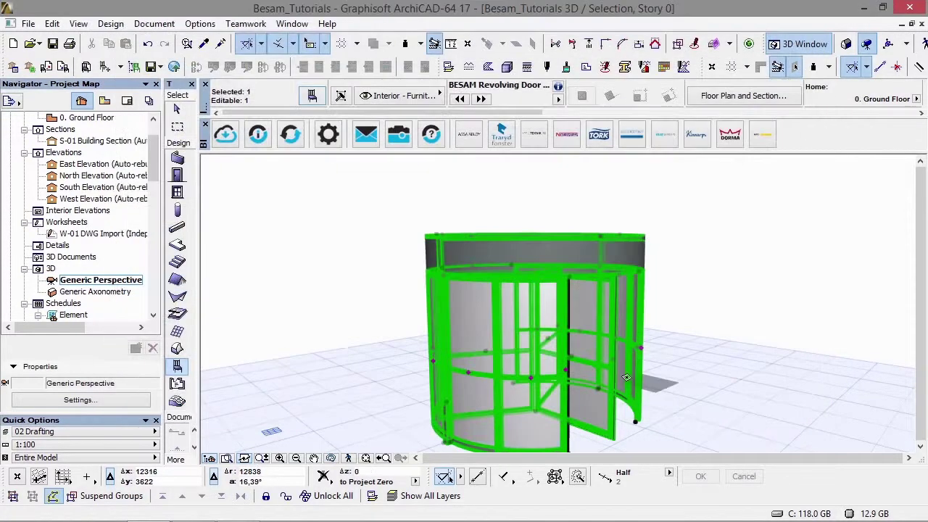
key(Escape)
shift+middle_drag(720, 353, 507, 343)
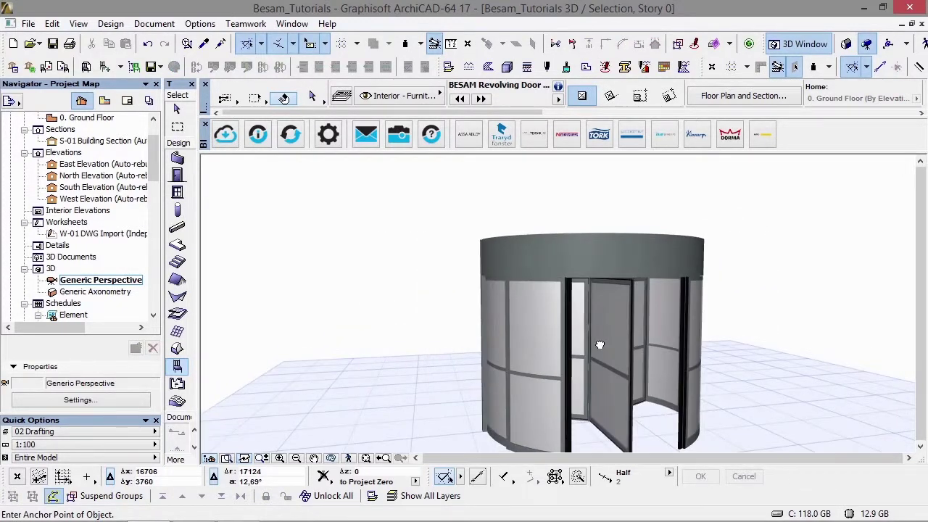
Set the door's glass wall to 4+4 mm clear laminated and its glass door to 3+3 mm laminated.
click(523, 345)
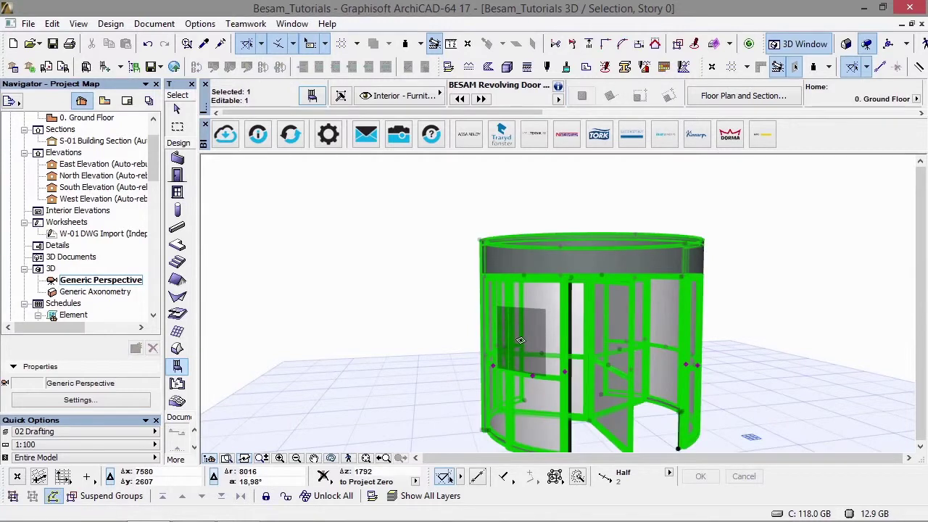
double_click(521, 341)
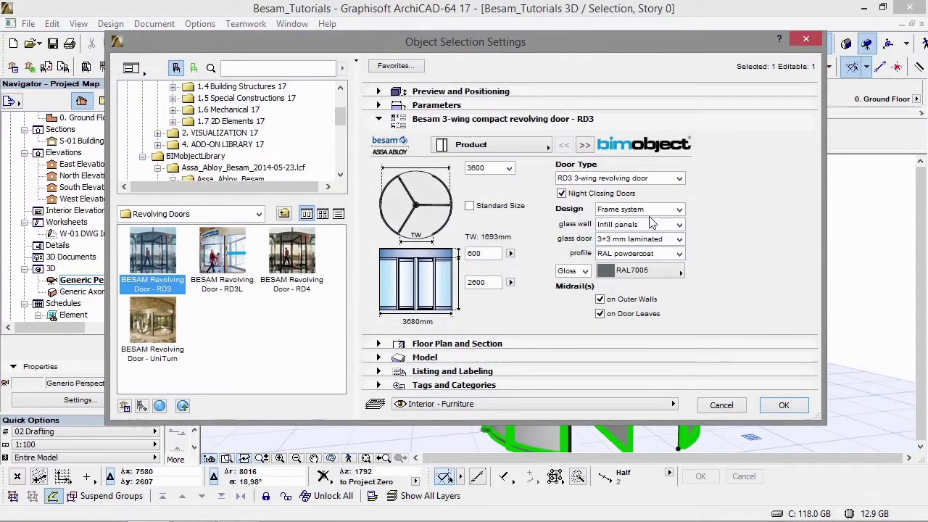
click(648, 227)
click(644, 240)
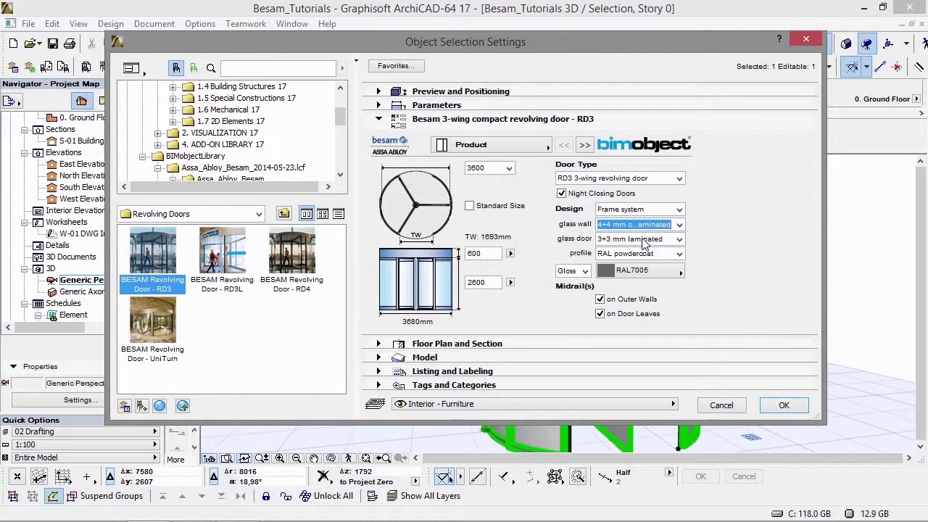
click(643, 241)
click(642, 249)
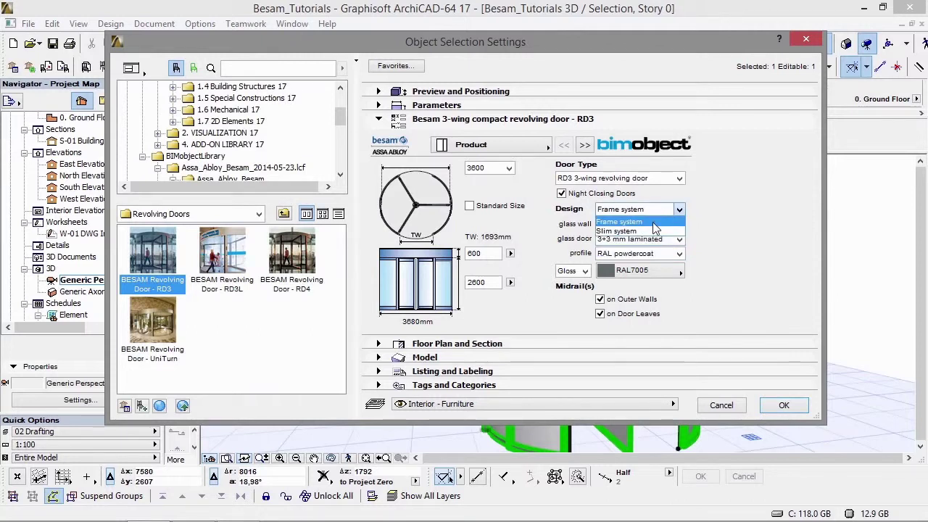
Switch the revolving door's design to Slim system and apply it to the model.
click(651, 230)
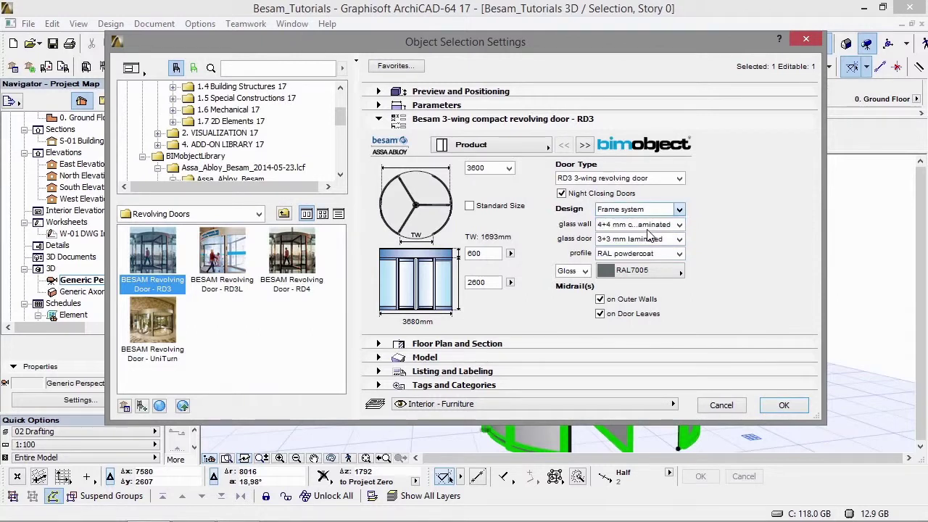
click(784, 406)
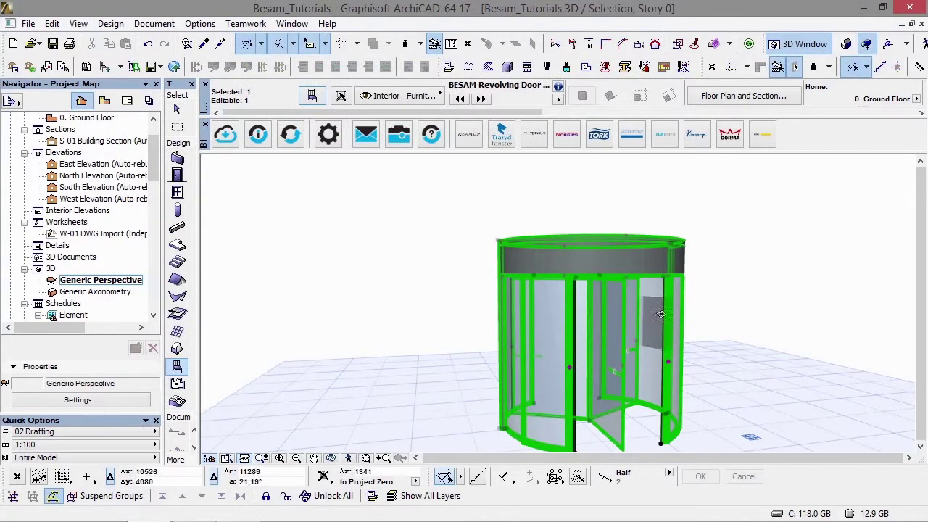
shift+middle_drag(661, 314, 733, 317)
scroll(660, 324, up, 2)
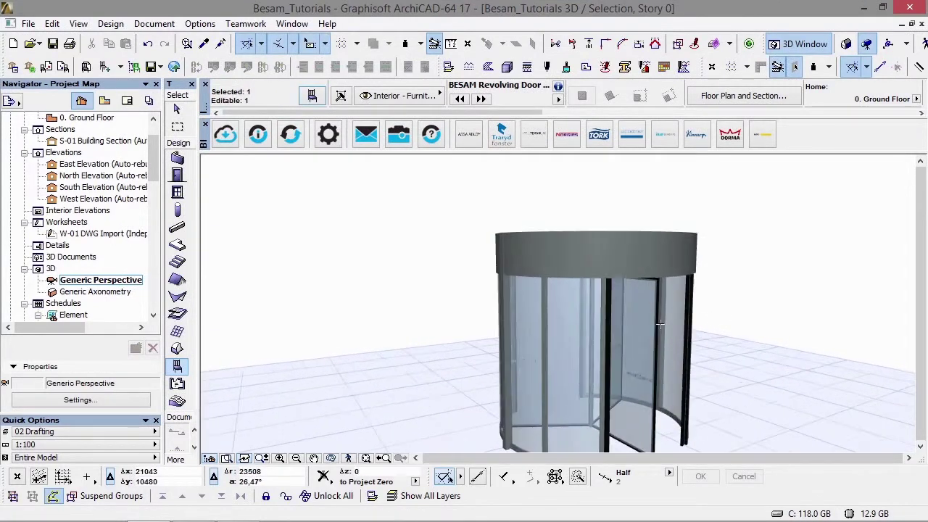
scroll(660, 324, up, 2)
Check the diameters offered for the Slim system, choosing 3000, and the permitted range of the fascia height.
key(ctrl+t)
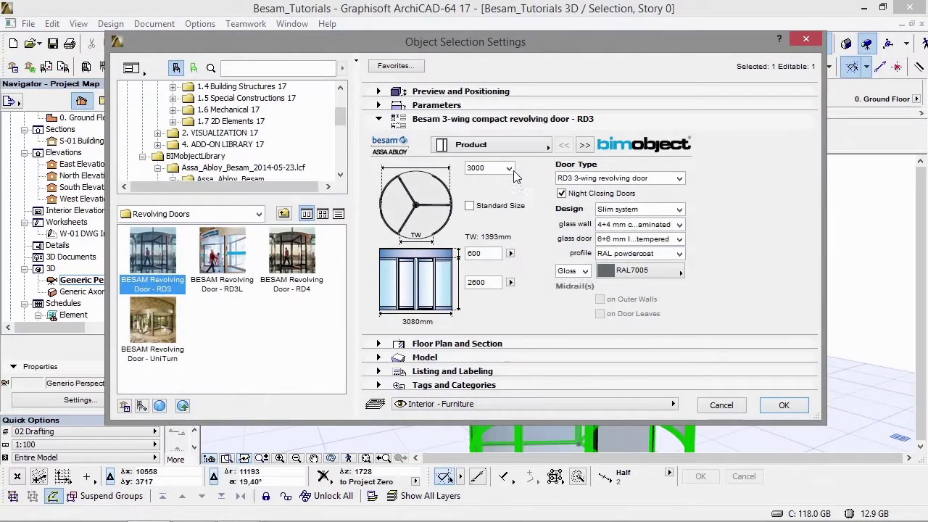
click(509, 169)
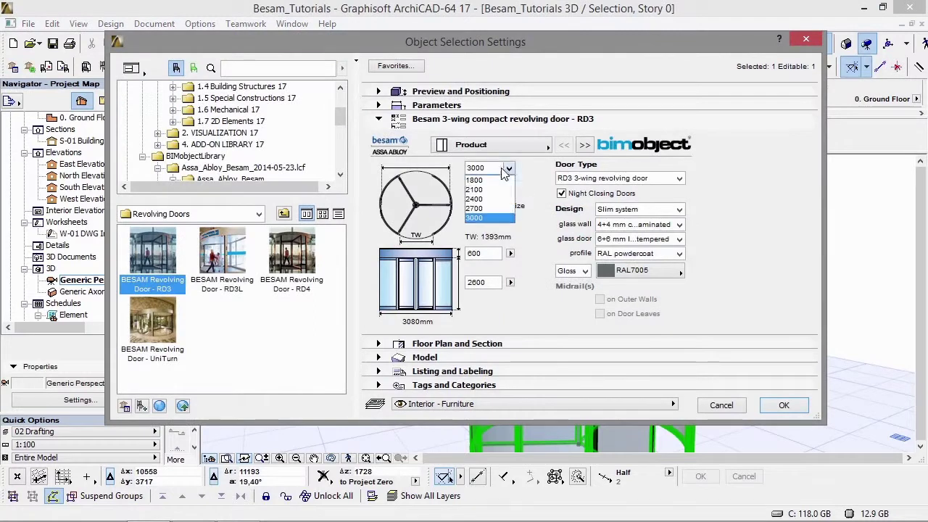
click(489, 218)
click(510, 253)
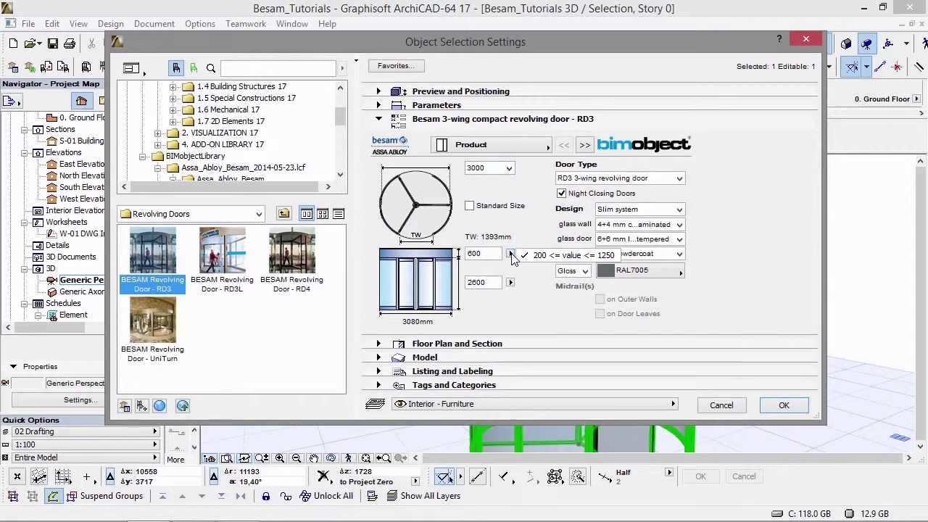
Set the Slim system revolving door's passage height to 2100 mm, apply it, and inspect the door in 3D.
click(512, 281)
click(511, 282)
click(511, 282)
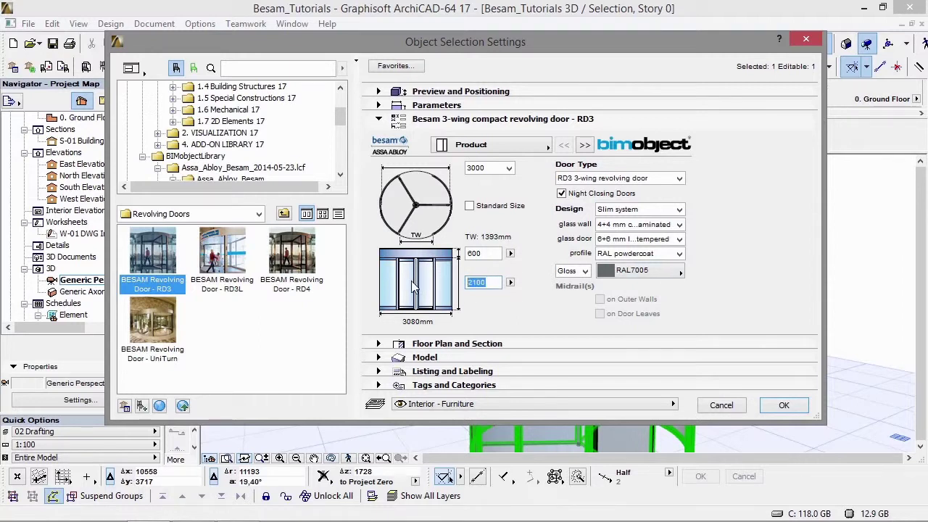
key(Return)
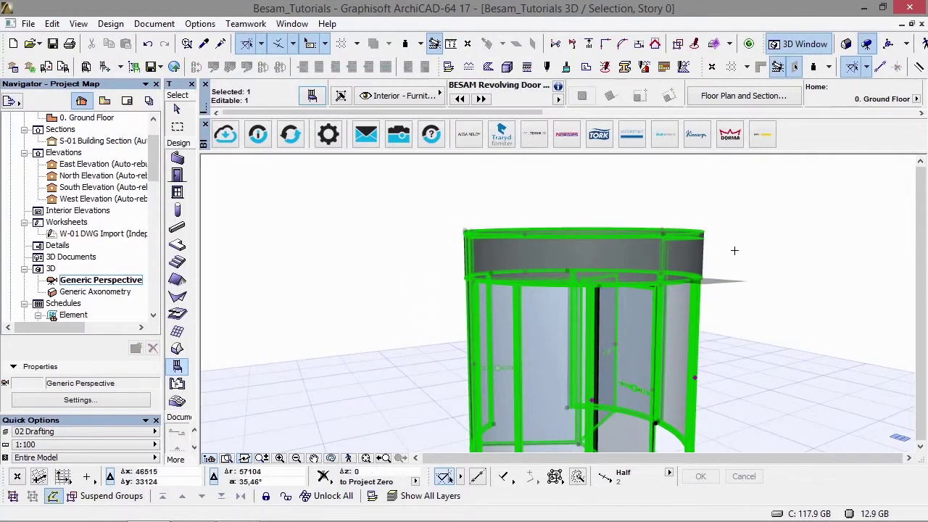
middle_drag(734, 252, 747, 210)
shift+middle_drag(658, 309, 660, 317)
scroll(659, 318, up, 3)
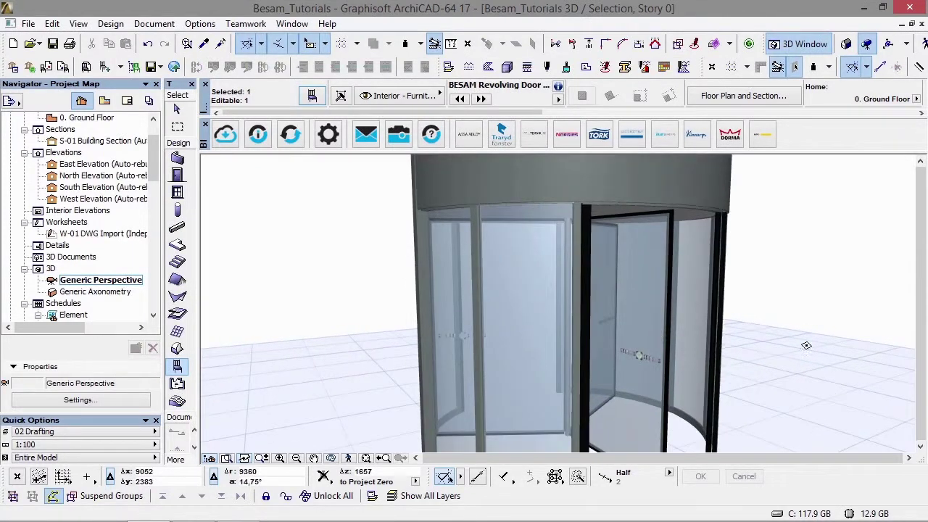
key(ctrl+d)
shift+middle_drag(830, 303, 652, 333)
Show the door on the ground floor plan at a scale of 1:50.
key(F2)
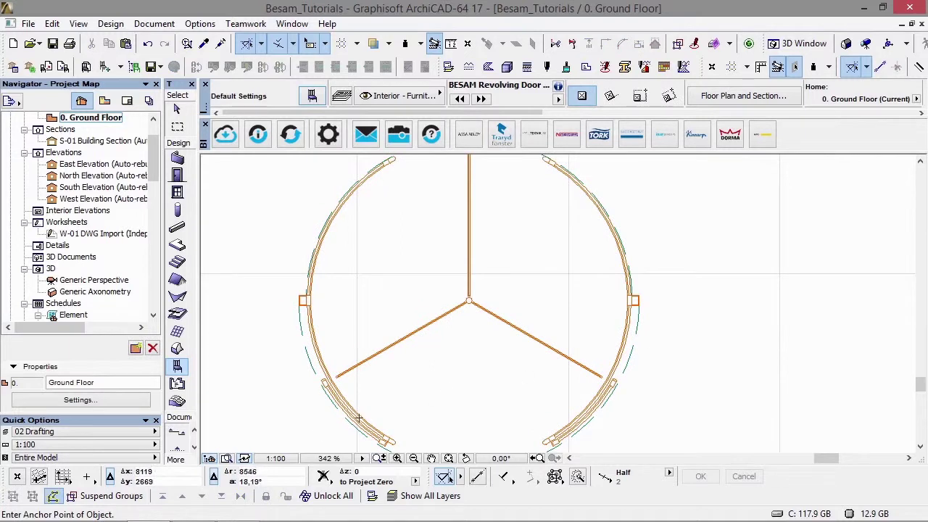
click(282, 460)
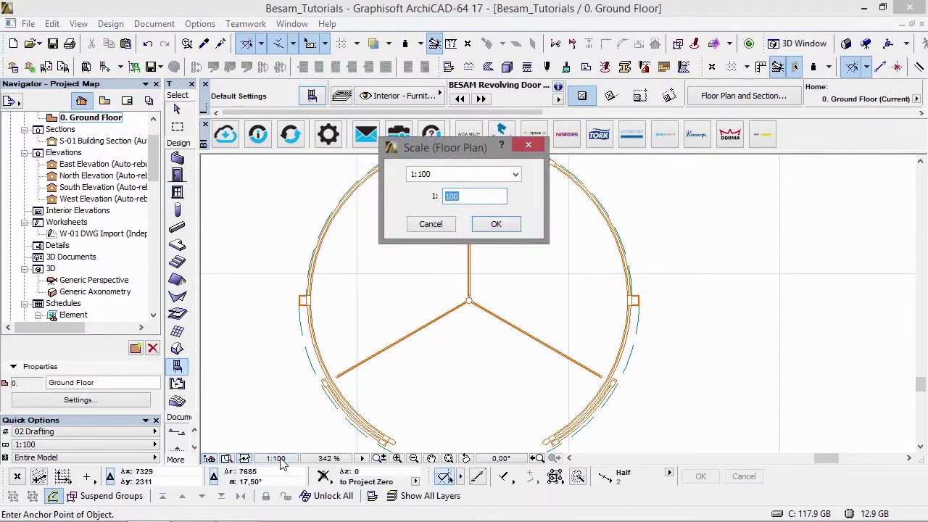
text(50)
key(Return)
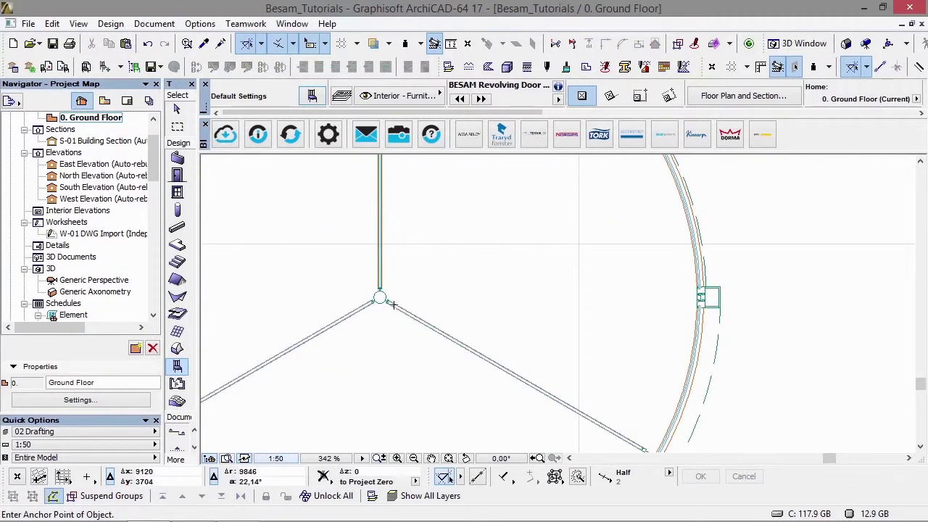
scroll(392, 305, up, 5)
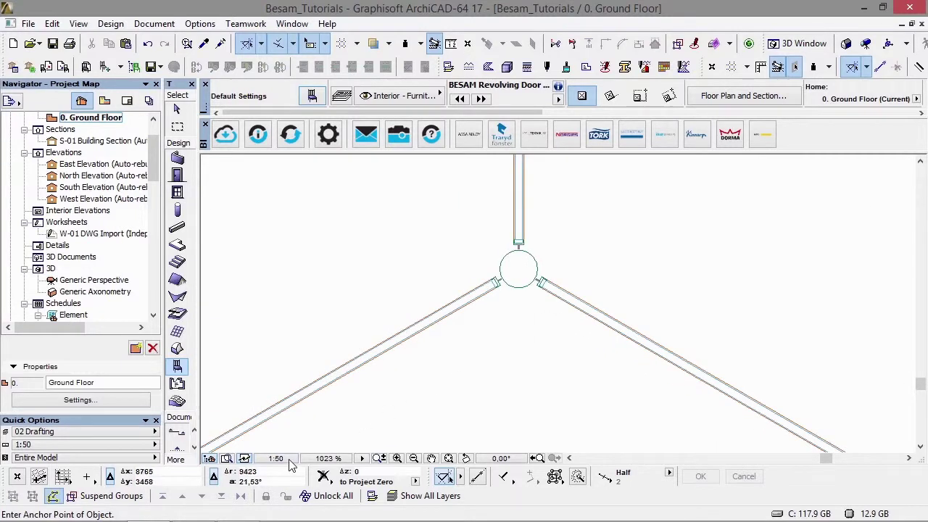
Set the floor plan scale to 1:10 and examine the door's centre and side post profile details.
click(288, 461)
text(10)
key(Return)
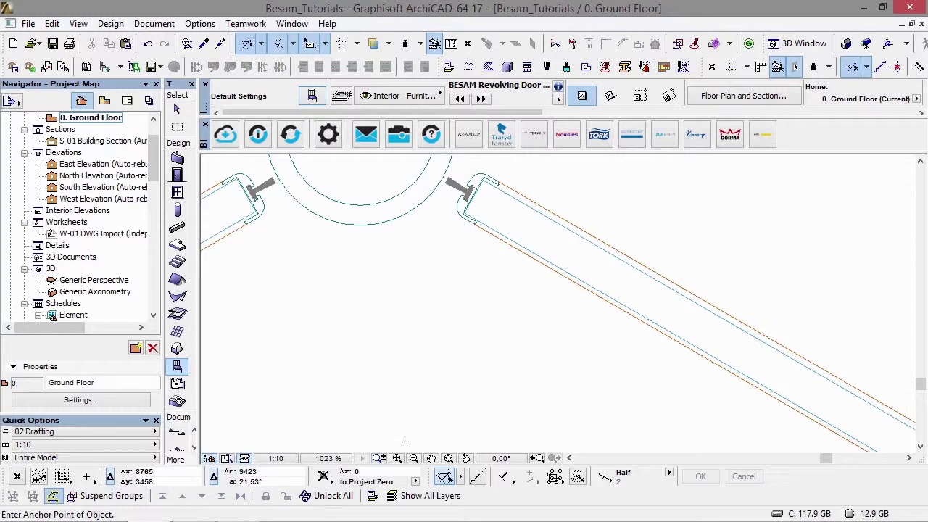
click(449, 459)
click(449, 459)
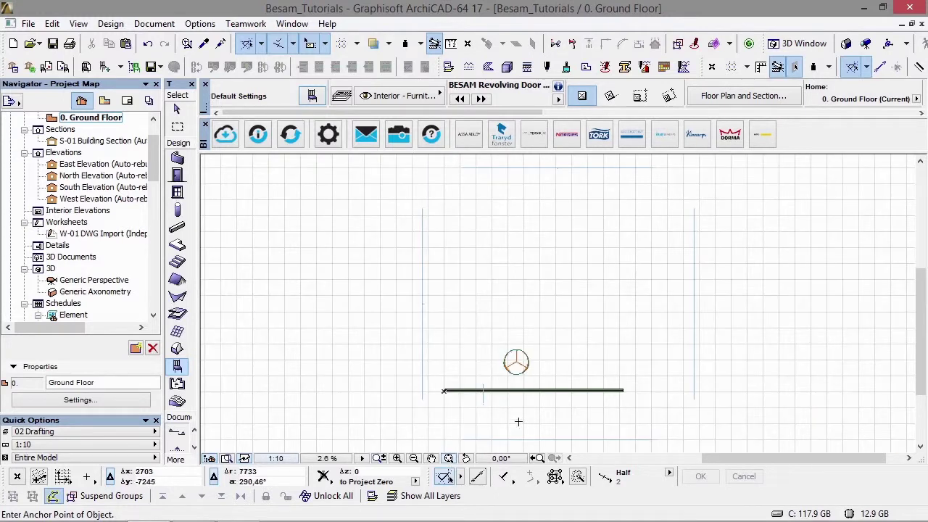
scroll(503, 375, up, 6)
scroll(526, 322, up, 3)
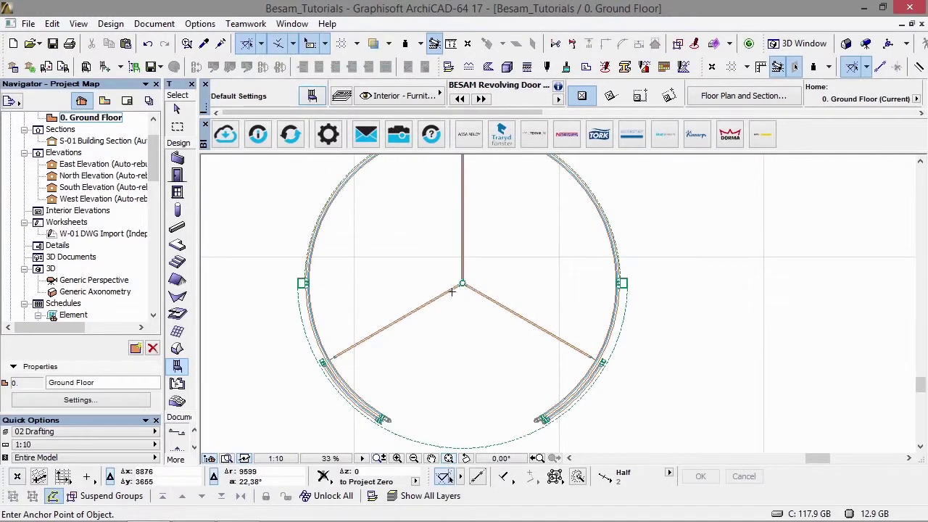
scroll(809, 293, up, 4)
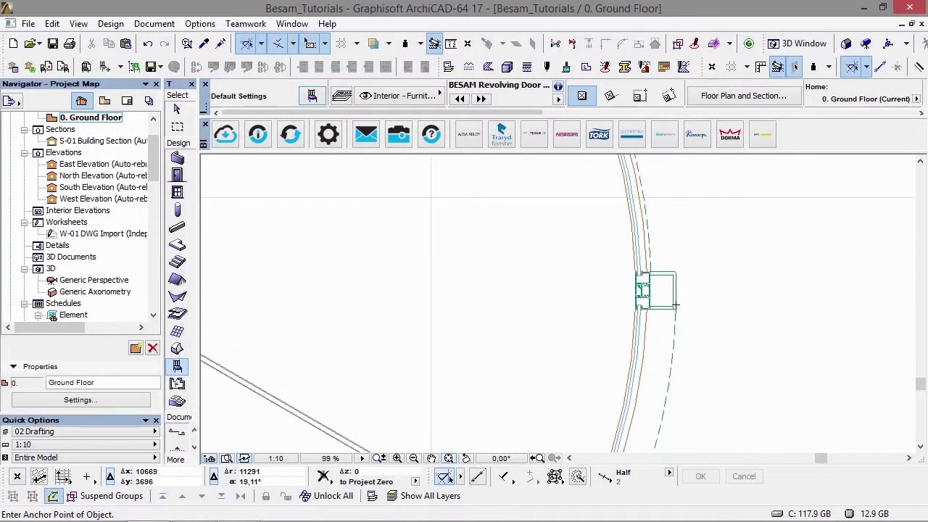
Set the floor plan scale to 1:100.
click(277, 459)
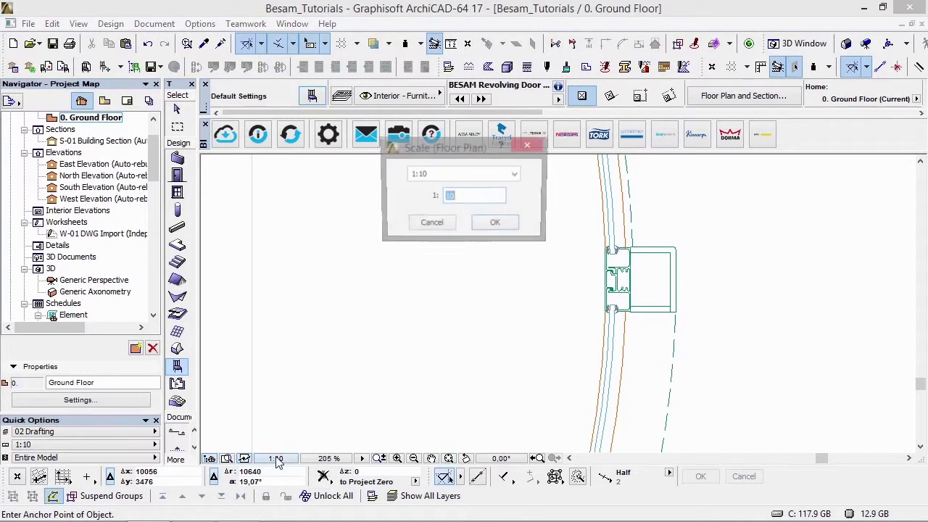
text(100)
key(Return)
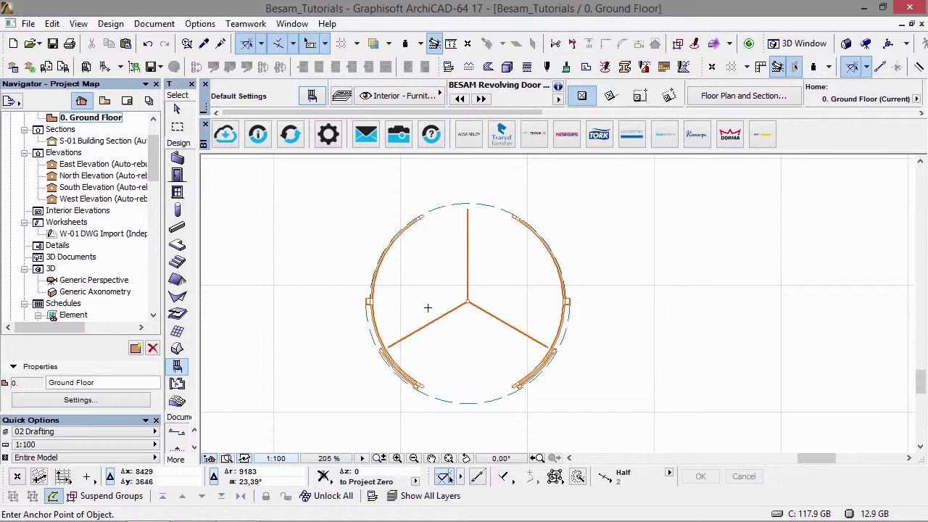
Choose the BESAM Revolving Door - RD3L as the default object, with a 6200 mm diameter and night closing doors on both sides.
scroll(428, 308, down, 1)
scroll(443, 308, up, 3)
middle_drag(535, 312, 336, 309)
scroll(345, 305, down, 3)
click(311, 97)
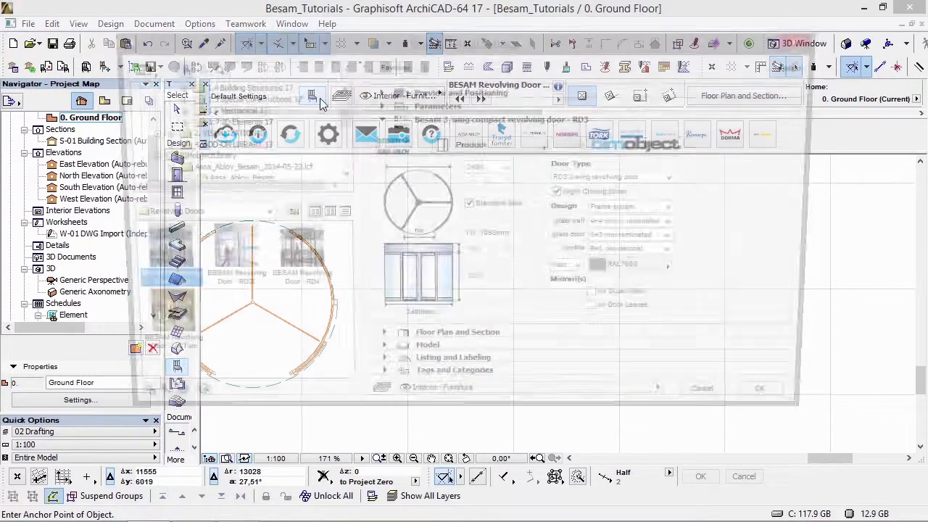
click(244, 266)
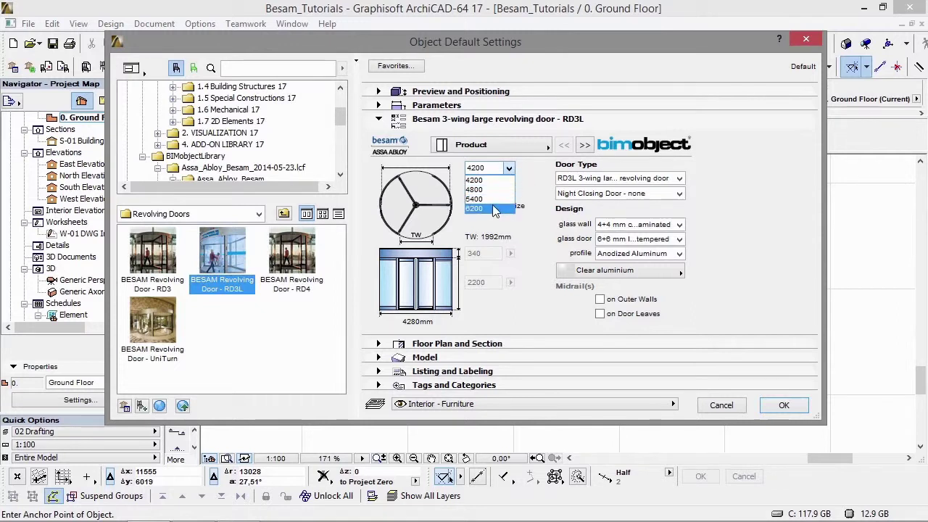
click(493, 208)
click(631, 194)
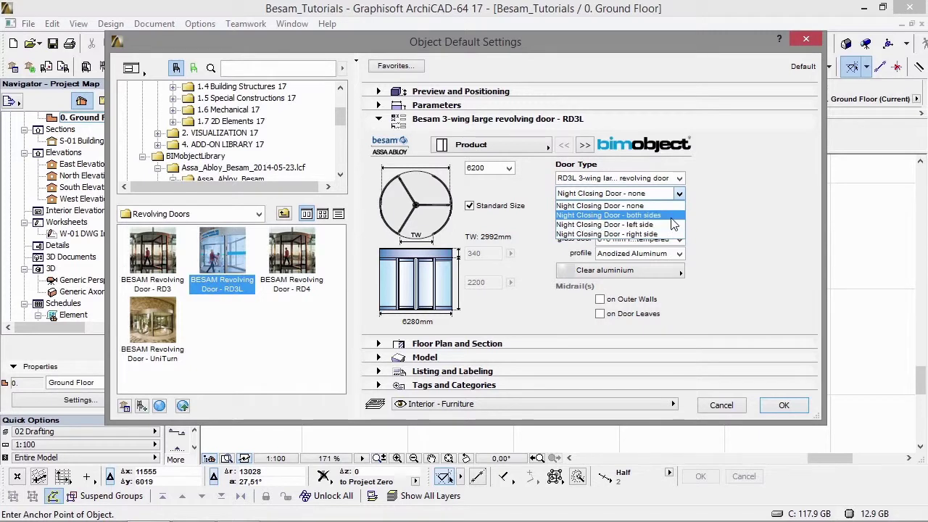
click(645, 215)
click(672, 178)
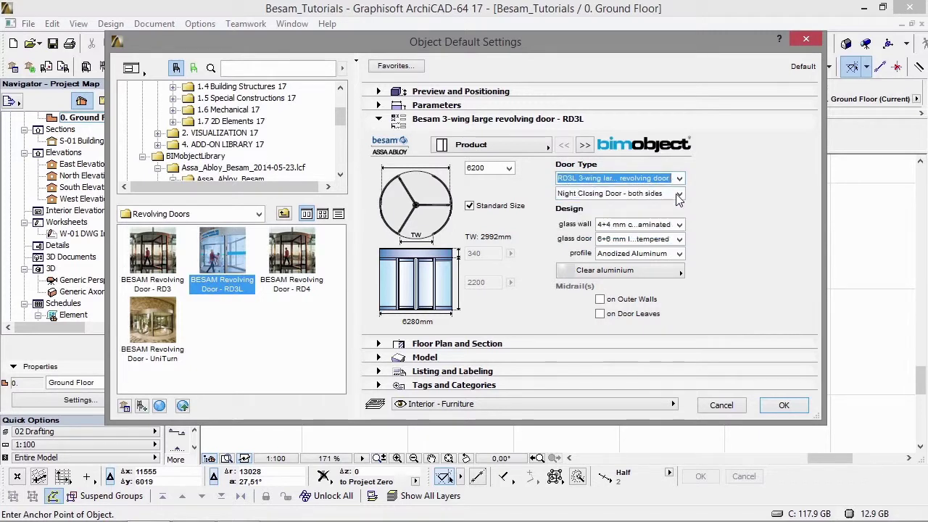
Review the RD3L description and appearance settings, accept them, and place the door on the plan beside the smaller revolving door.
click(585, 145)
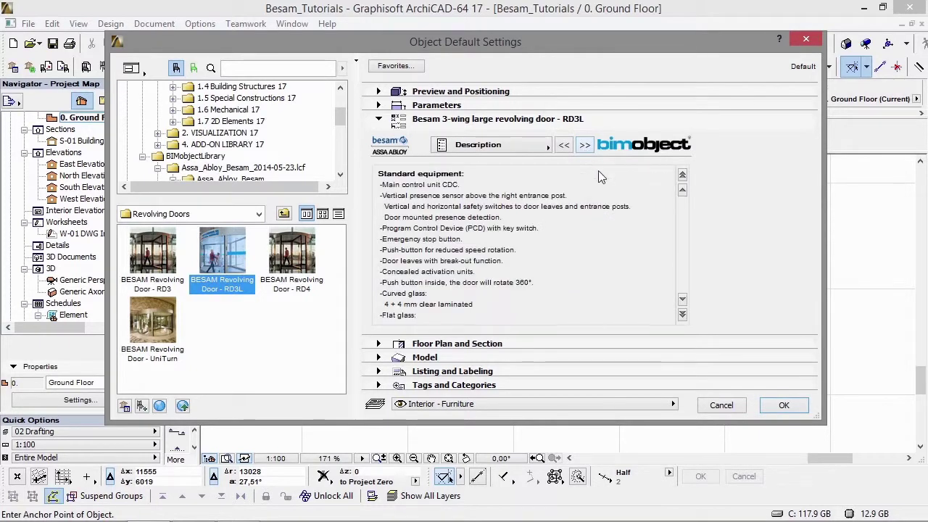
click(590, 146)
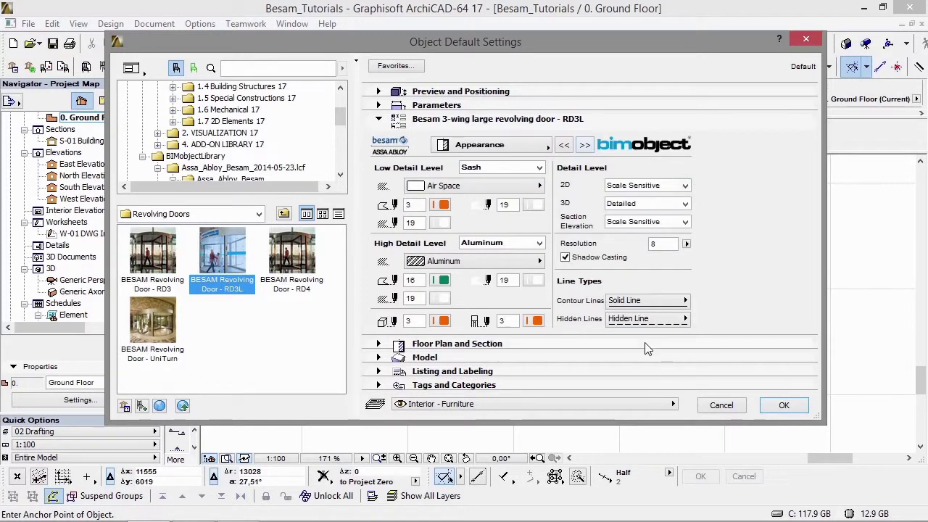
click(784, 409)
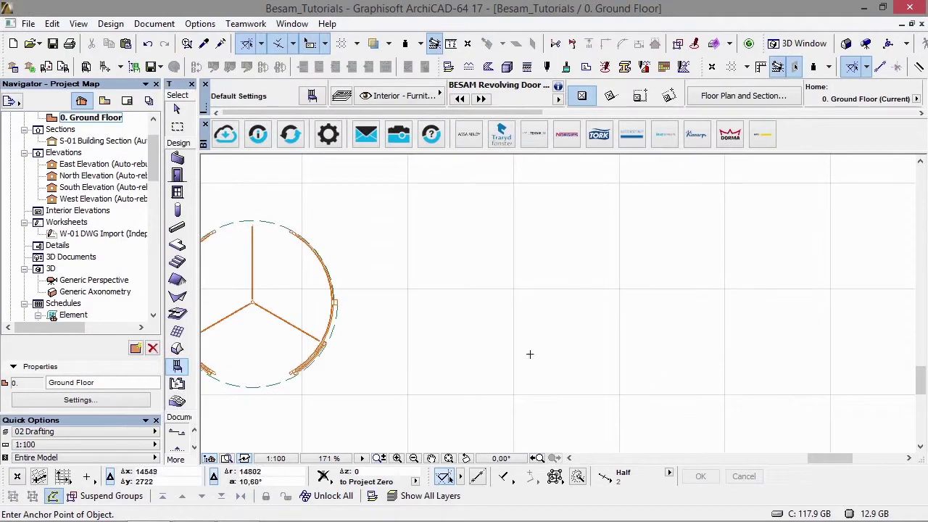
click(573, 299)
scroll(573, 299, up, 2)
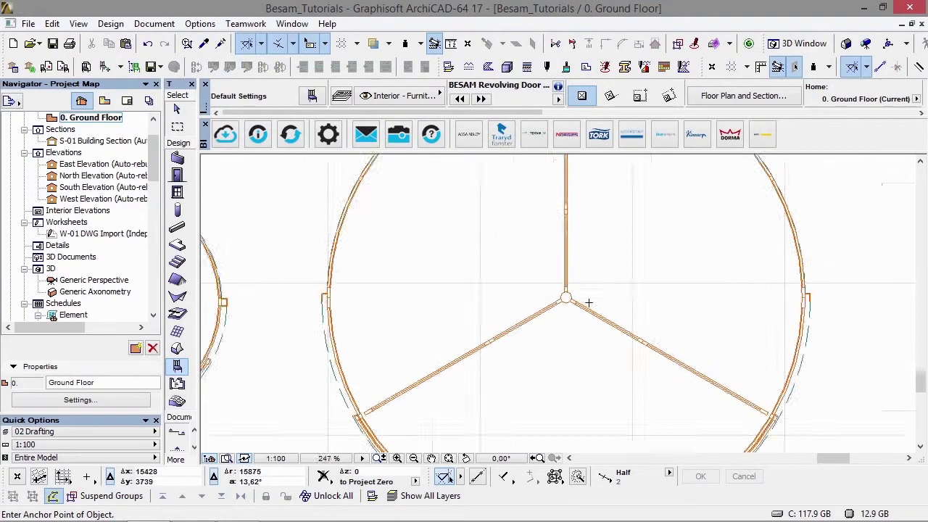
scroll(580, 300, down, 4)
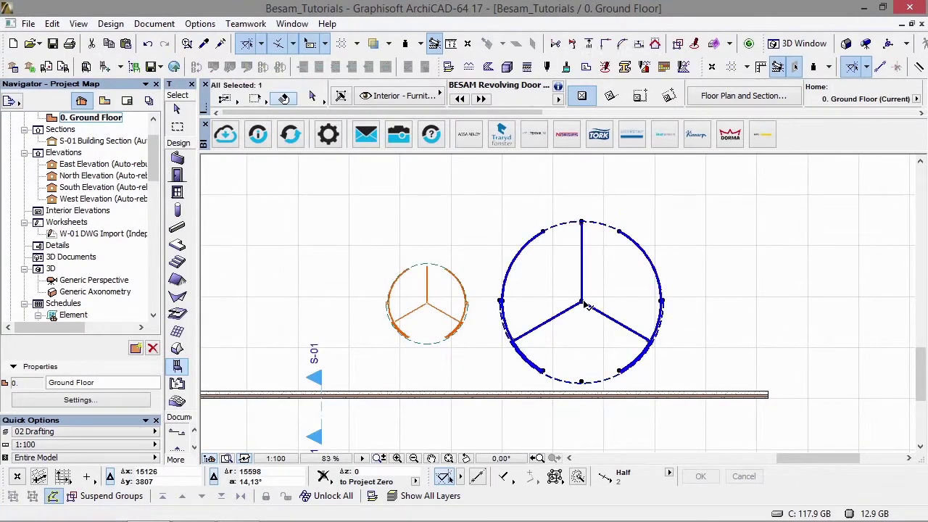
Show only the placed RD3L door in the 3D perspective, fitted to the window, and look at it from the front.
shift+click(584, 300)
key(F5)
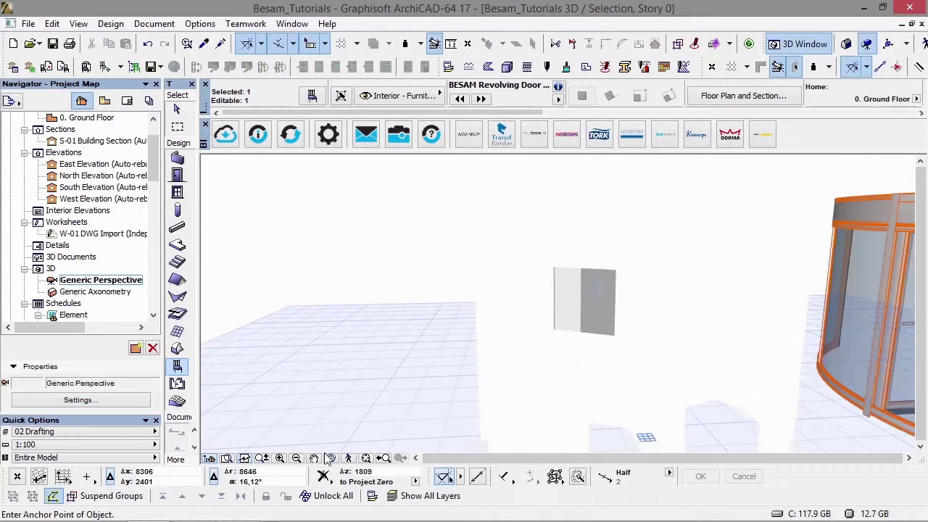
click(366, 459)
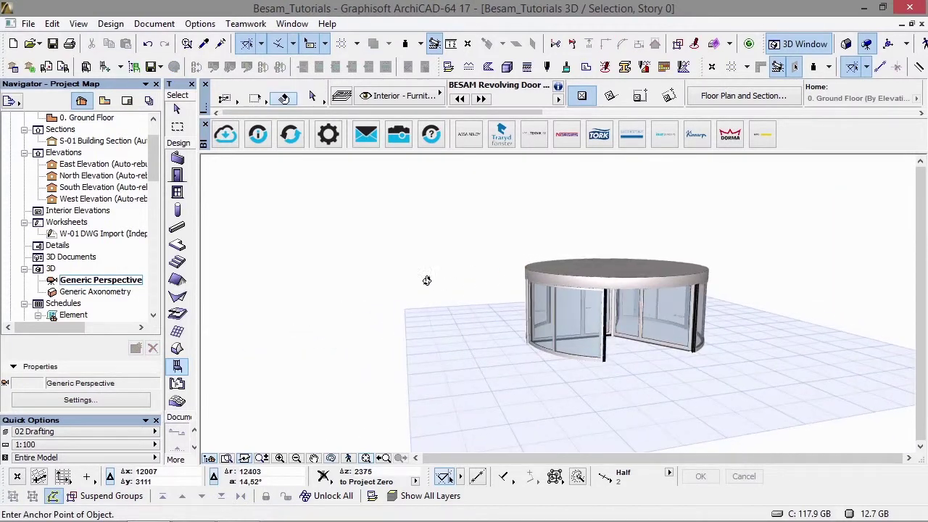
scroll(650, 309, up, 3)
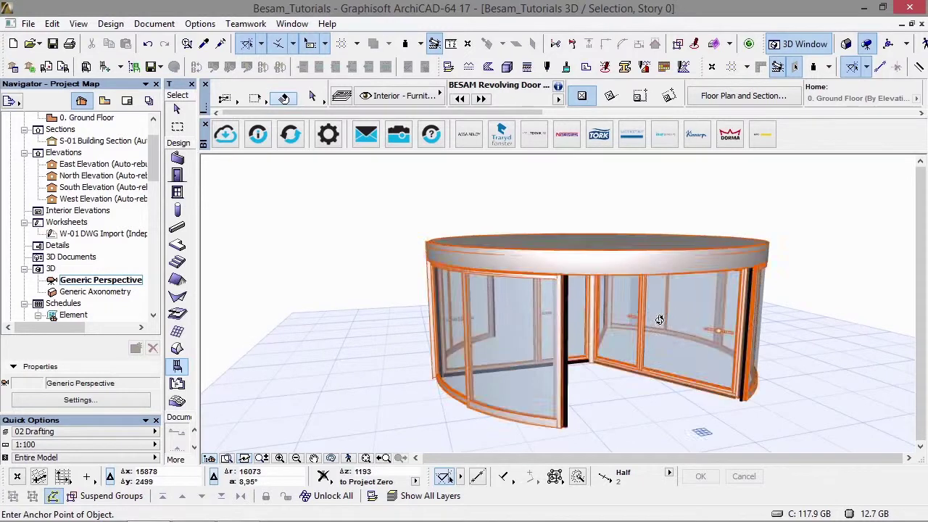
shift+middle_drag(660, 319, 530, 302)
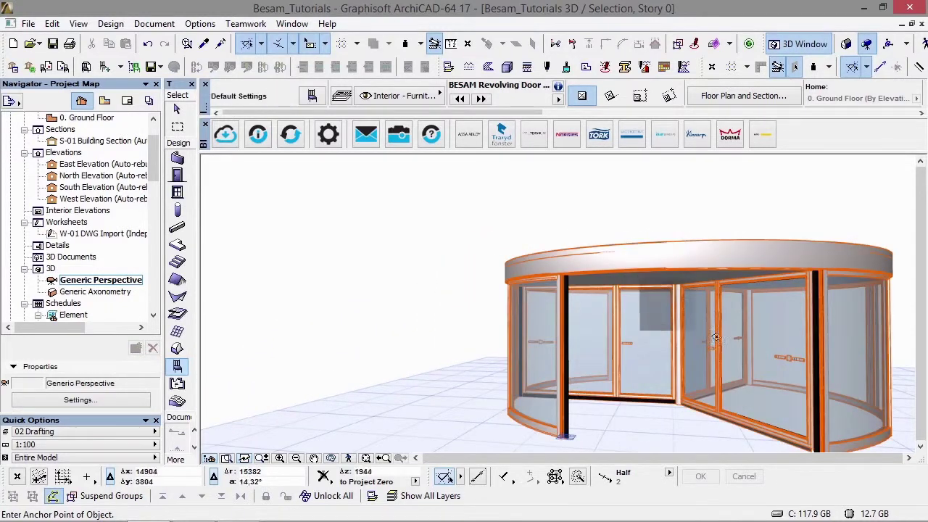
Rotate the leaves of the RD3L door graphically in 3D to a new angle.
click(666, 304)
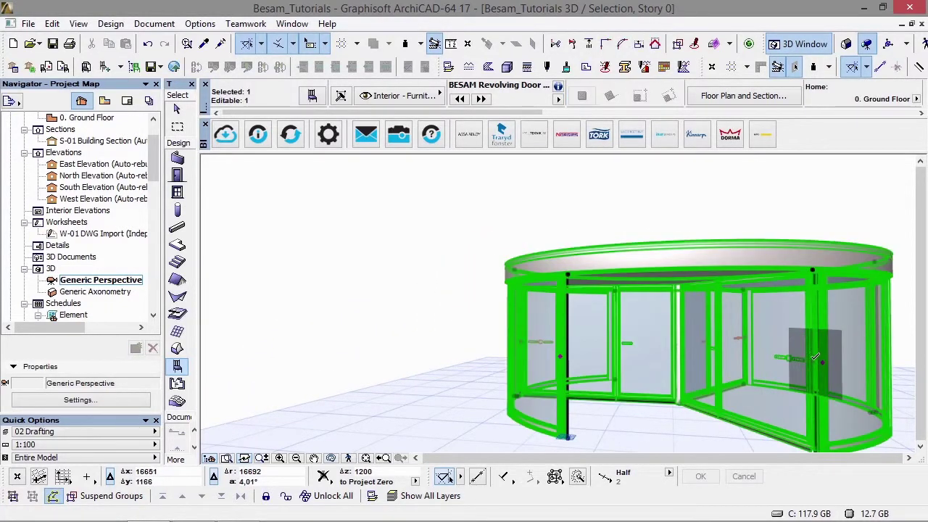
click(812, 359)
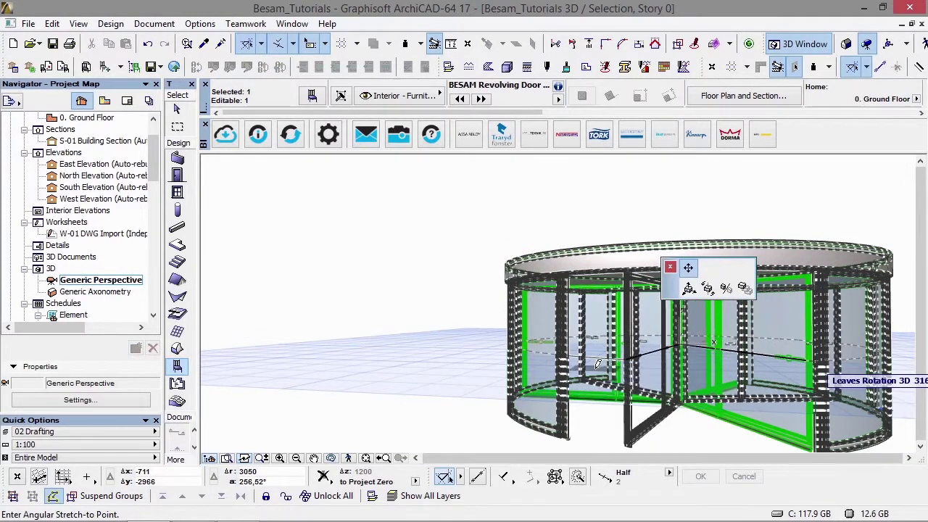
click(668, 370)
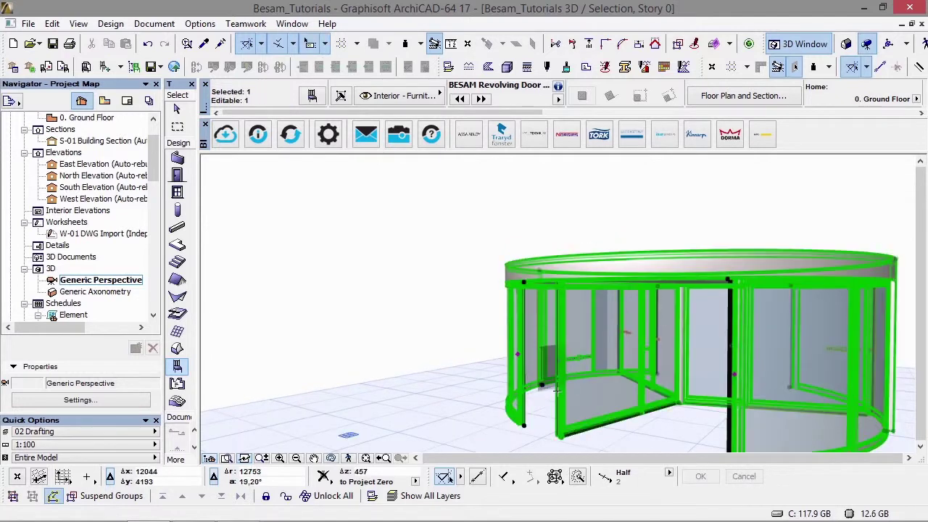
Set the RD3L door's profile to Stainless Steel, add midrails on the outer walls, and apply the changes to the model.
double_click(596, 443)
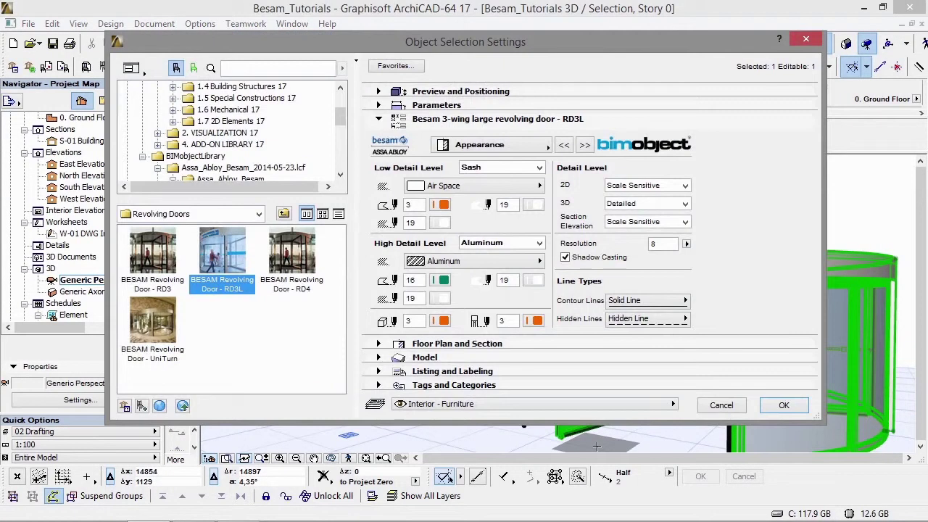
click(542, 147)
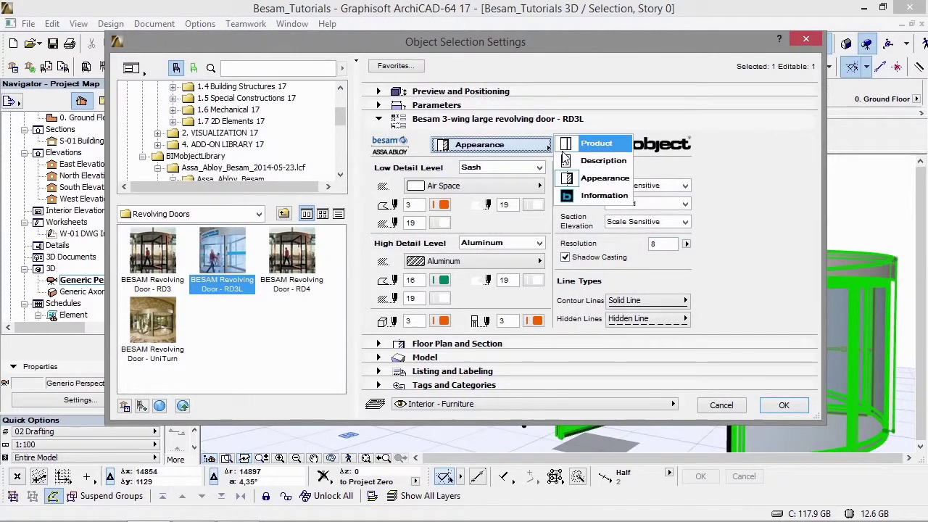
click(564, 154)
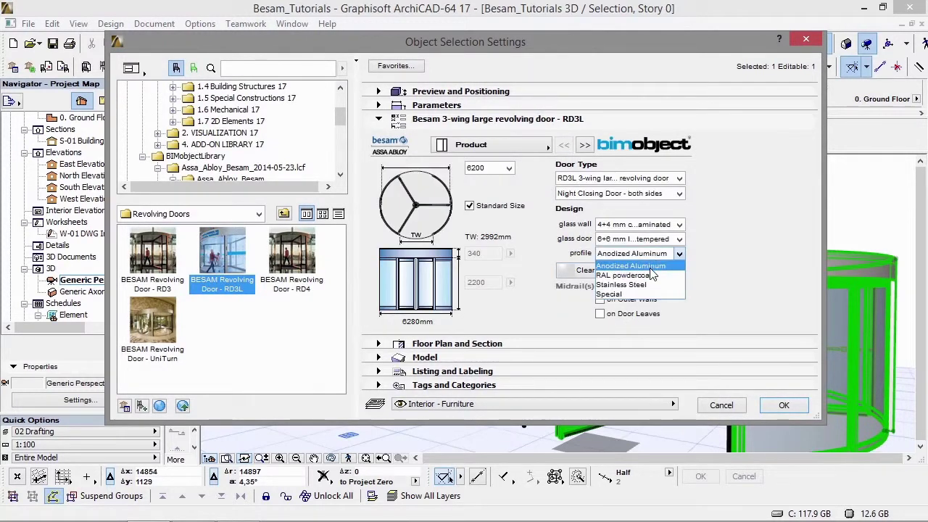
click(648, 285)
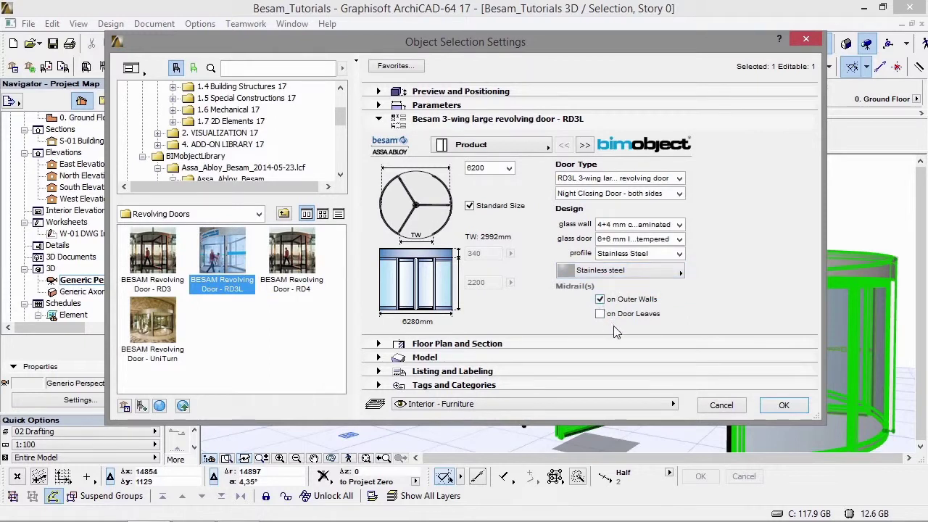
click(788, 406)
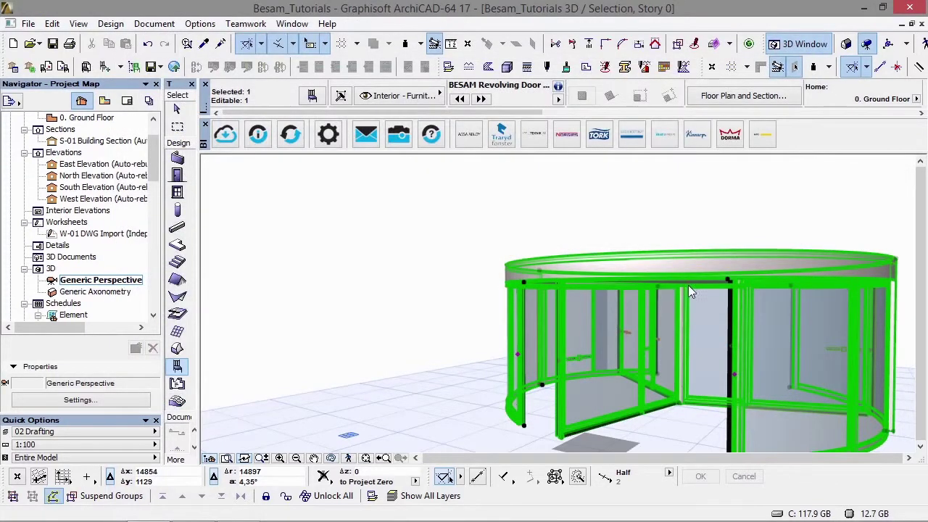
key(Escape)
shift+middle_drag(594, 242, 819, 249)
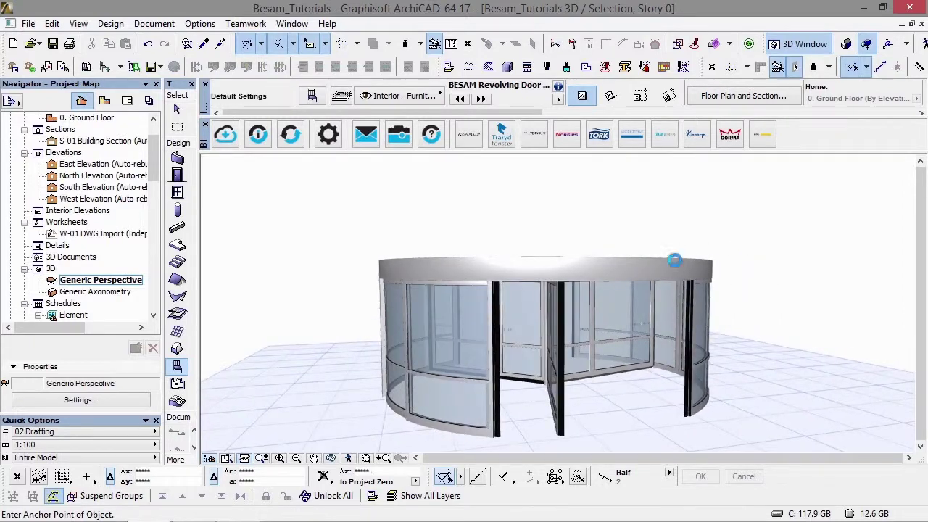
Turn off Standard Size for the placed RD3L door and check its permitted heights and available diameters.
click(672, 273)
double_click(655, 277)
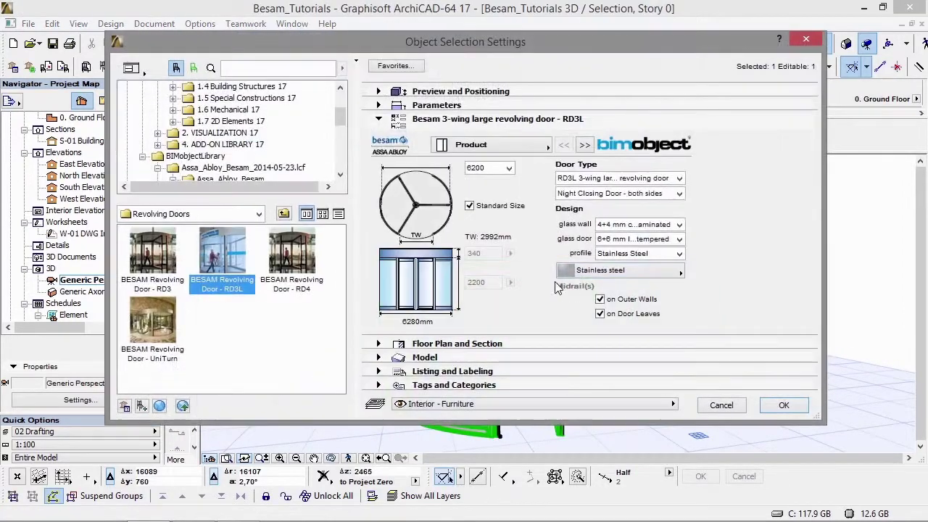
click(469, 206)
click(509, 254)
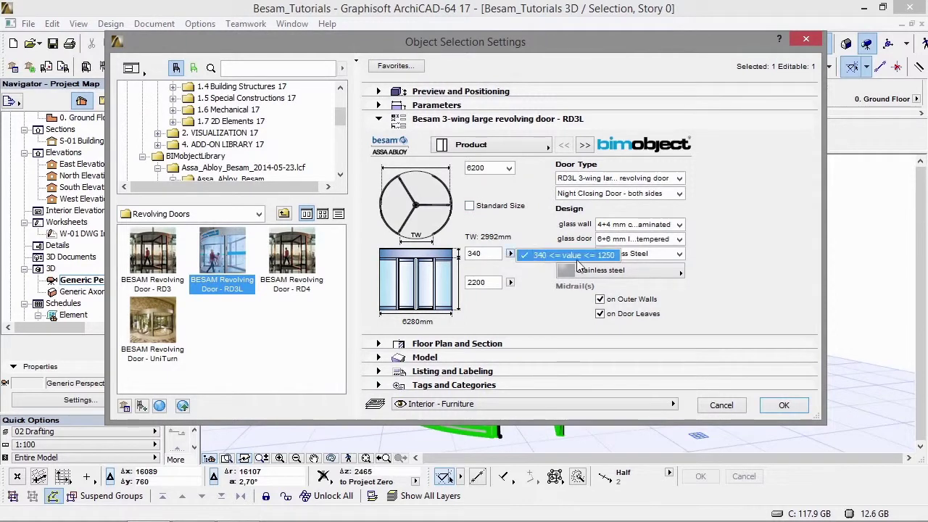
click(511, 283)
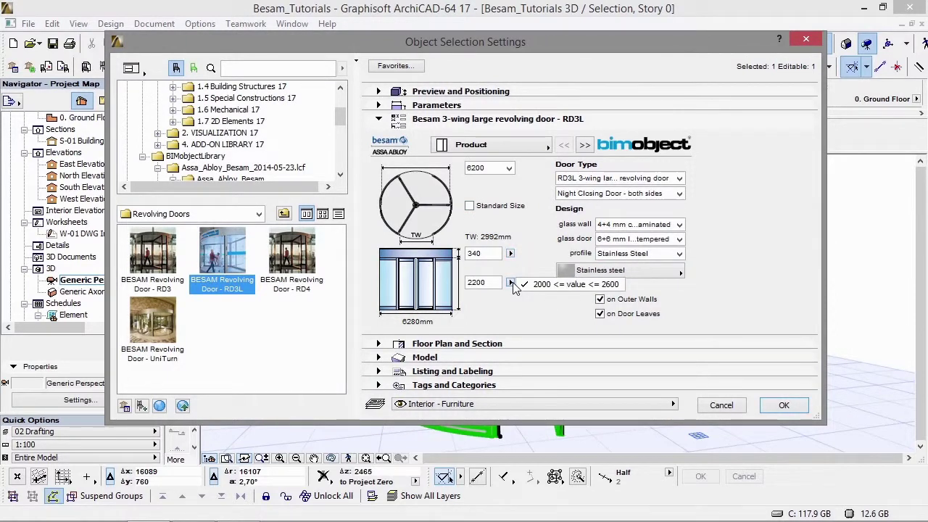
click(512, 286)
click(509, 170)
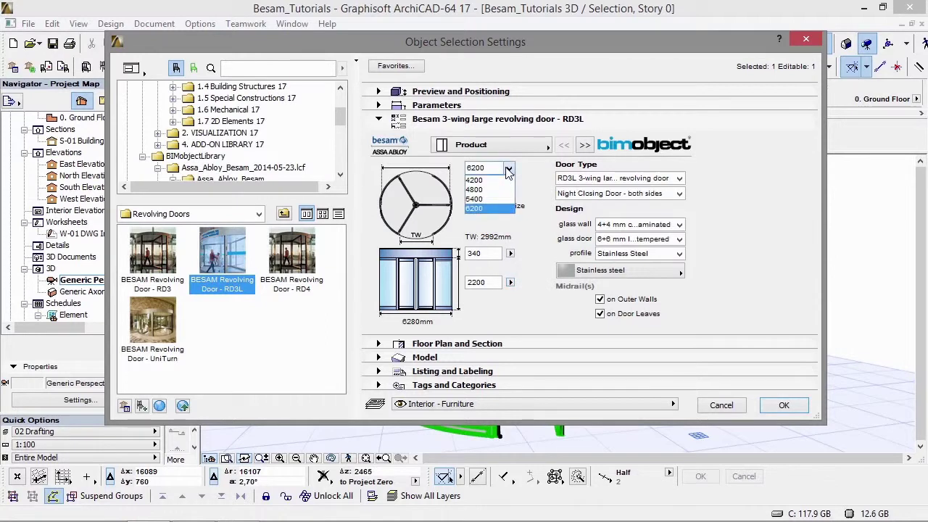
click(563, 195)
Set the RD3L's night closing door option to none, apply it, and view the door from another side in 3D.
click(578, 179)
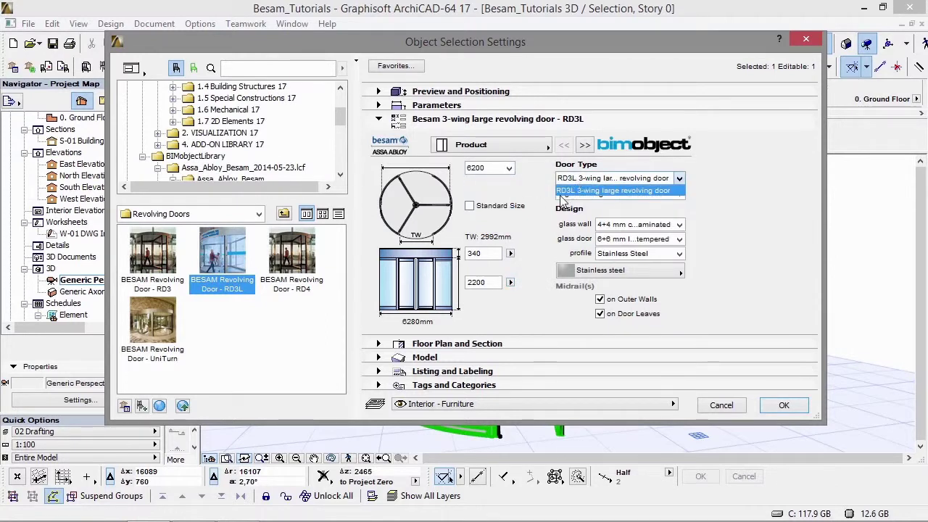
click(577, 187)
click(575, 194)
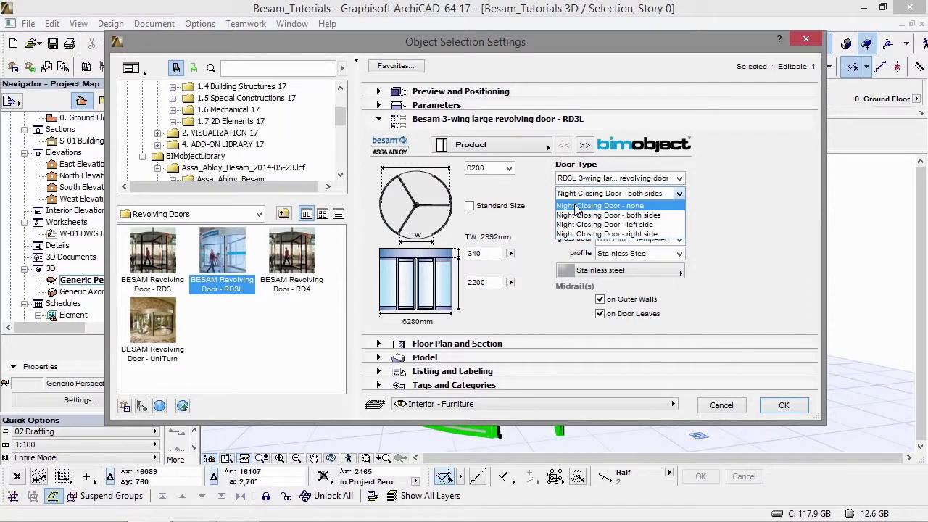
click(580, 206)
click(784, 405)
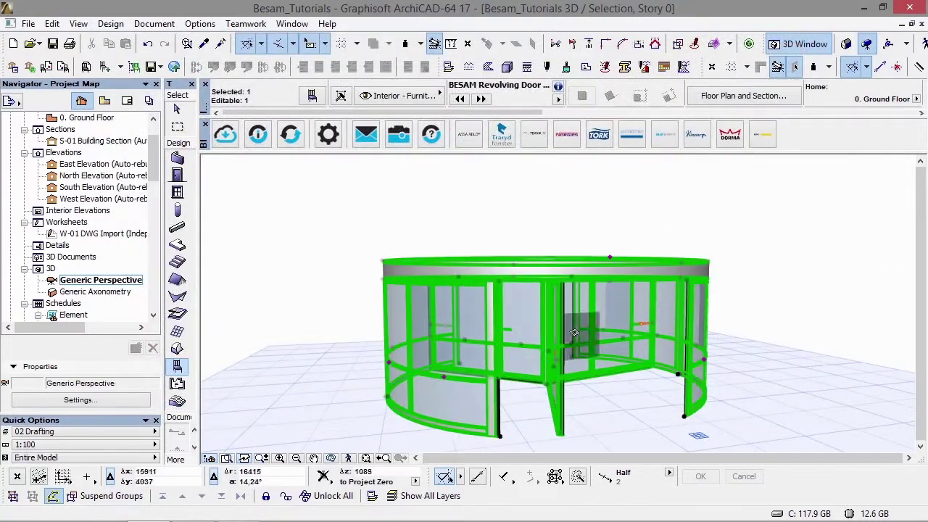
key(Escape)
shift+middle_drag(743, 331, 603, 323)
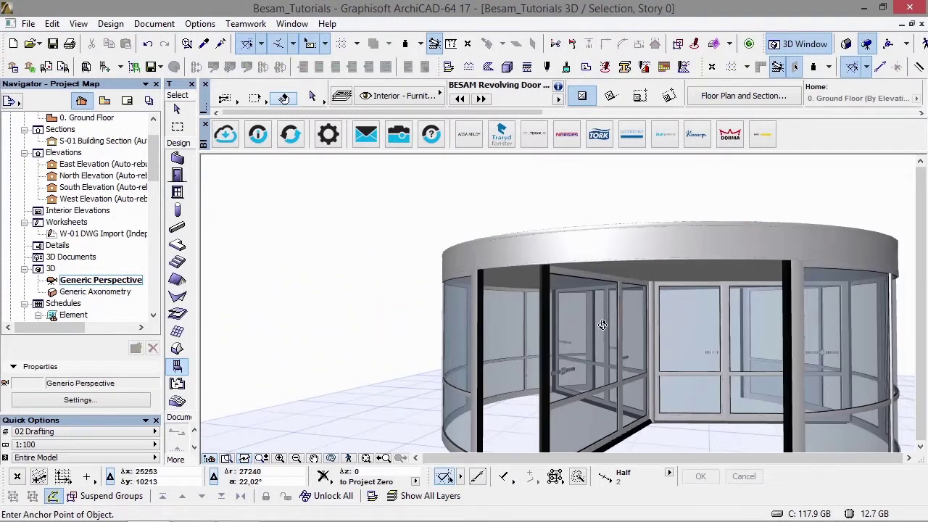
Return to the ground floor plan and choose BESAM Revolving Door - RD4 as the default object.
key(F2)
key(Escape)
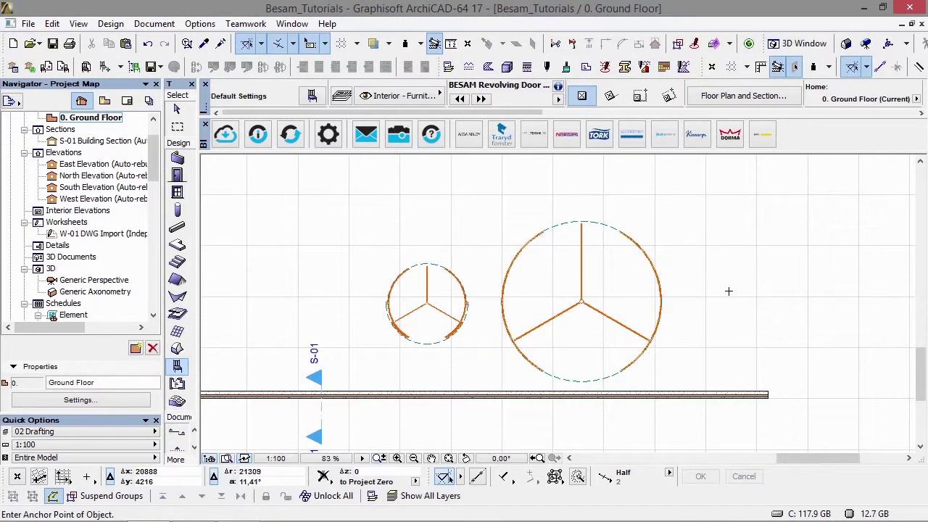
middle_drag(726, 291, 526, 281)
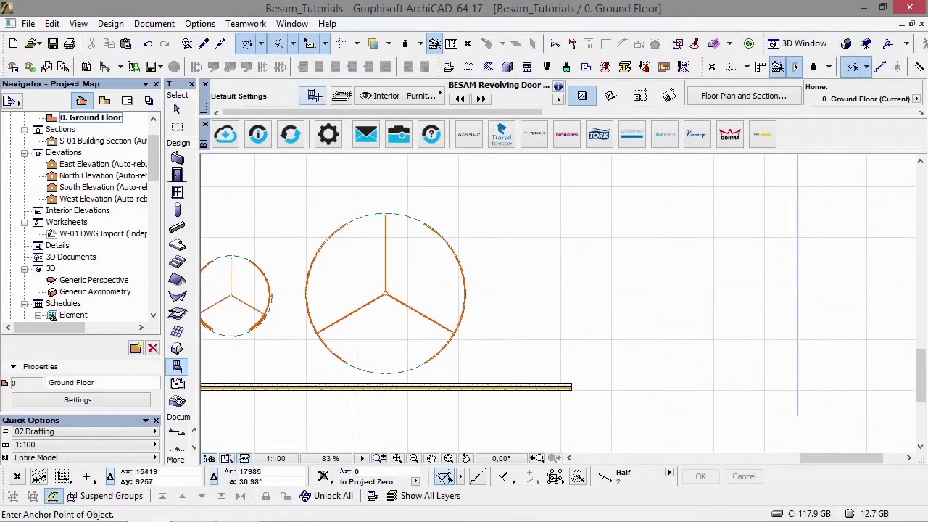
click(314, 97)
click(298, 261)
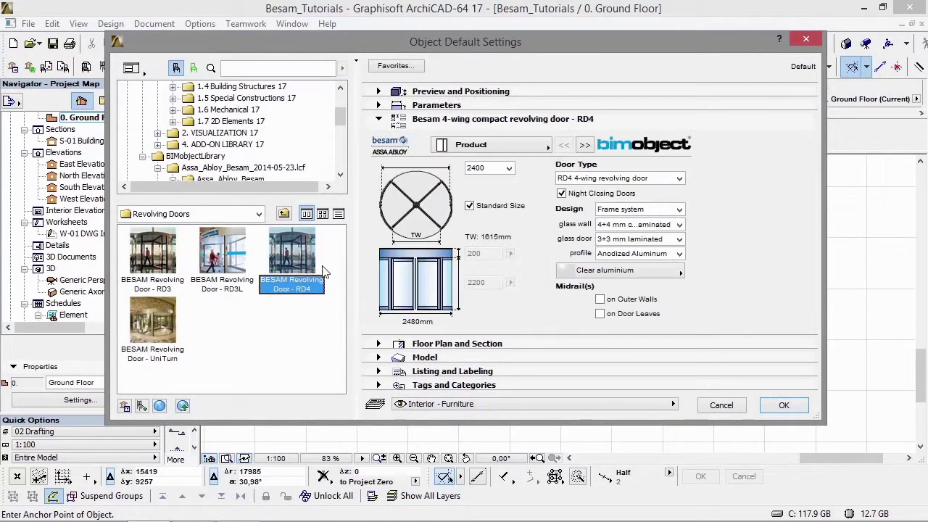
Set the RD4's diameter to 3600, change its design to Slim system, and check the diameters offered for that design.
click(509, 169)
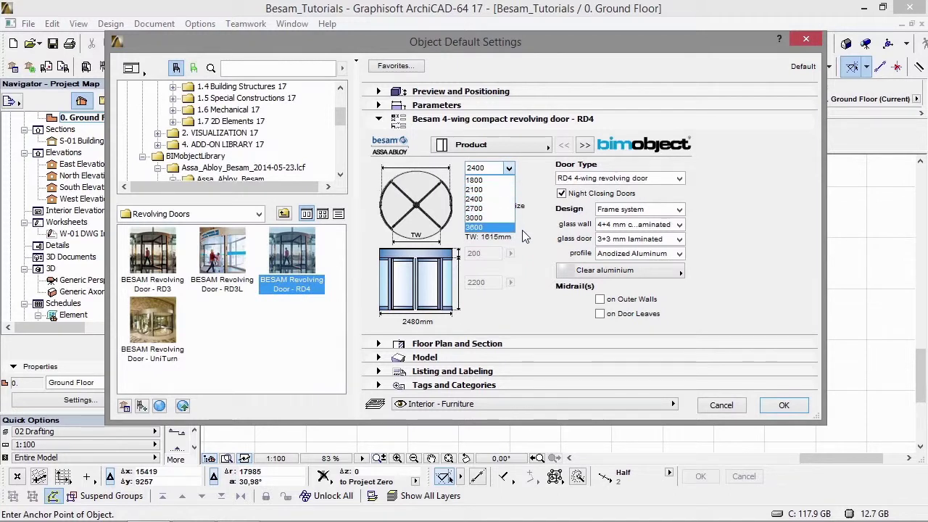
click(482, 227)
click(666, 211)
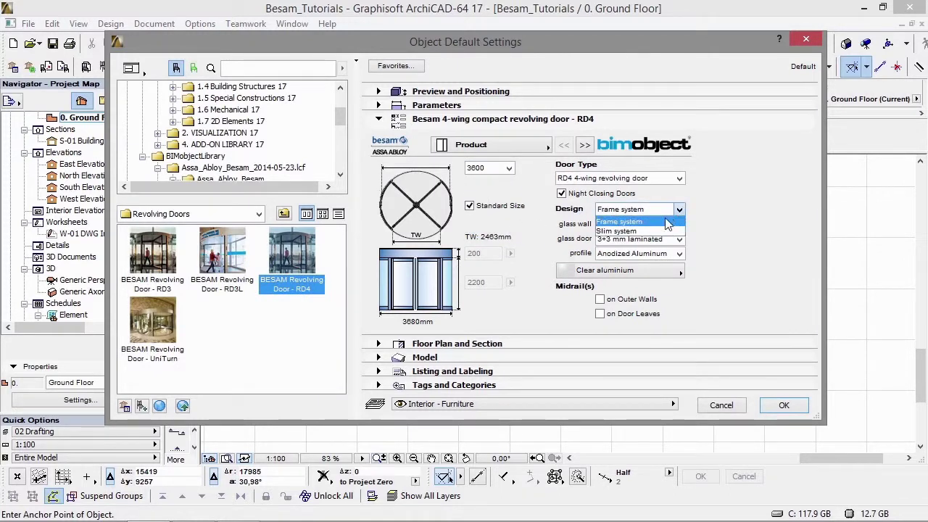
click(638, 230)
click(509, 171)
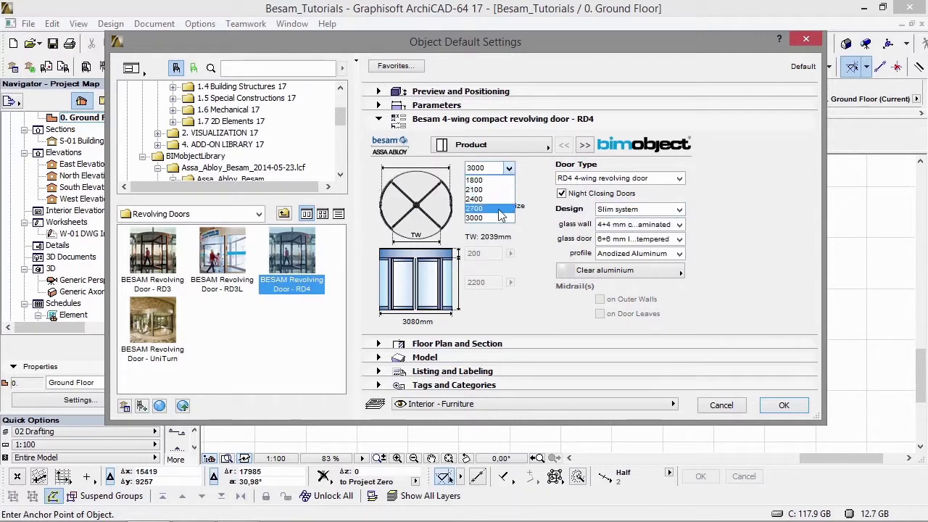
click(552, 228)
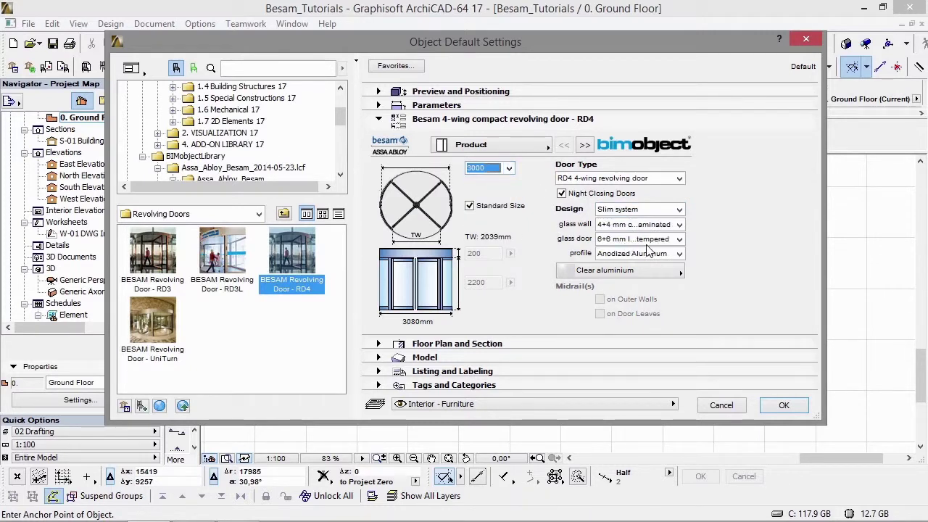
Review the glass door and glass wall options available for the RD4's Slim system.
click(680, 240)
click(638, 250)
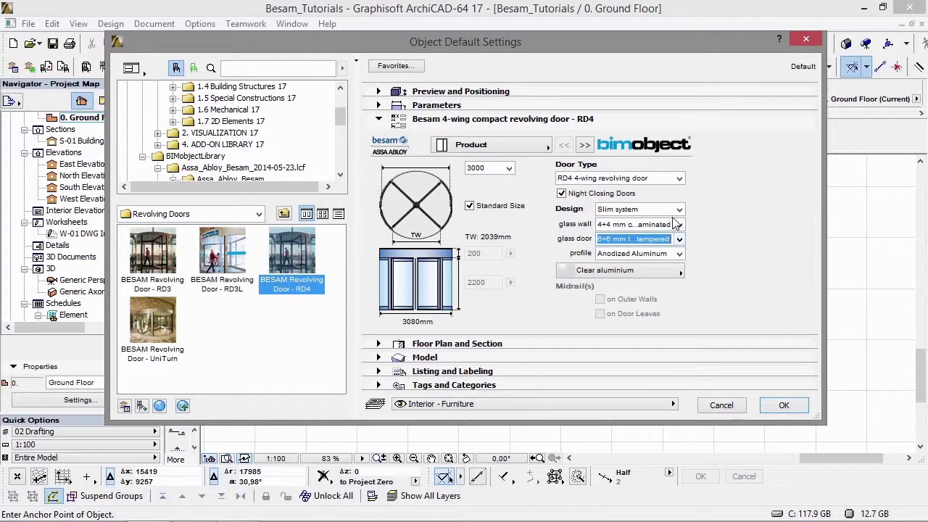
click(674, 225)
click(675, 226)
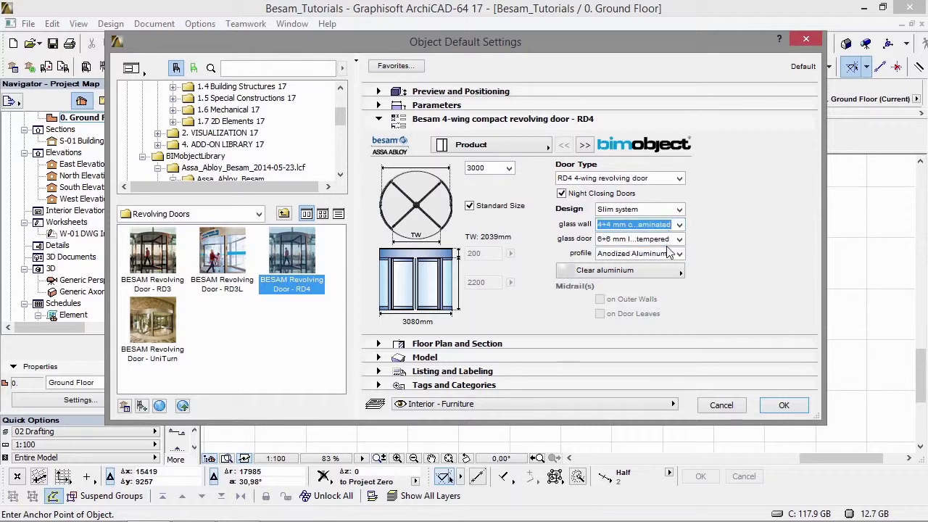
Browse the surfaces offered by the Special profile option, and set the RD4's profile to Stainless Steel.
click(666, 258)
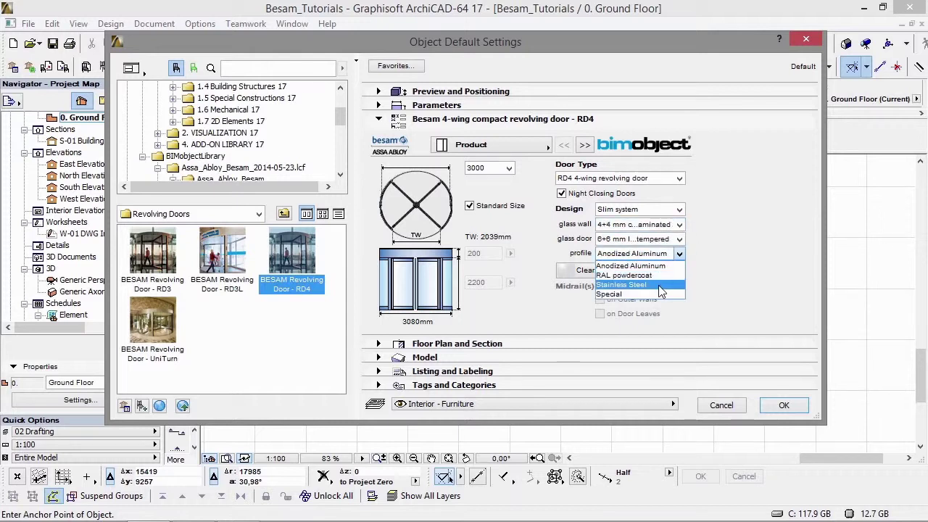
click(660, 291)
click(676, 254)
click(643, 291)
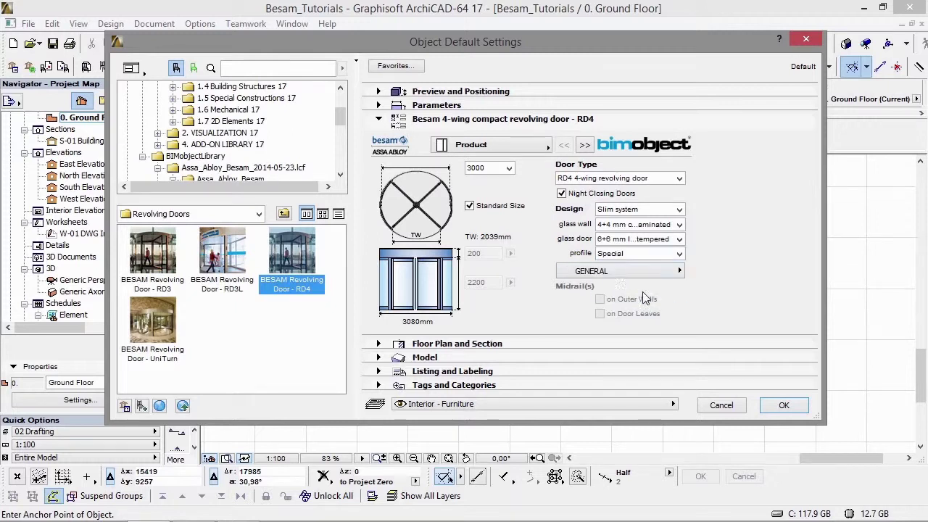
click(617, 272)
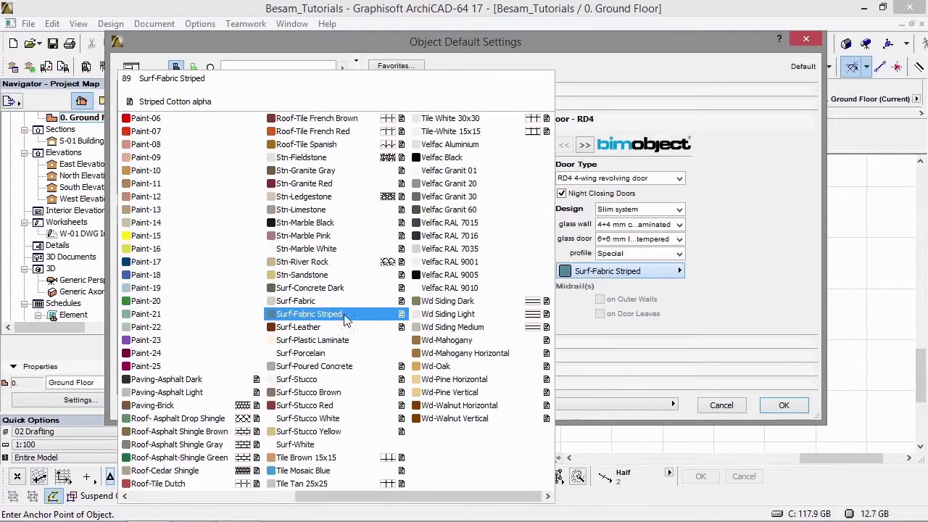
click(649, 331)
click(642, 254)
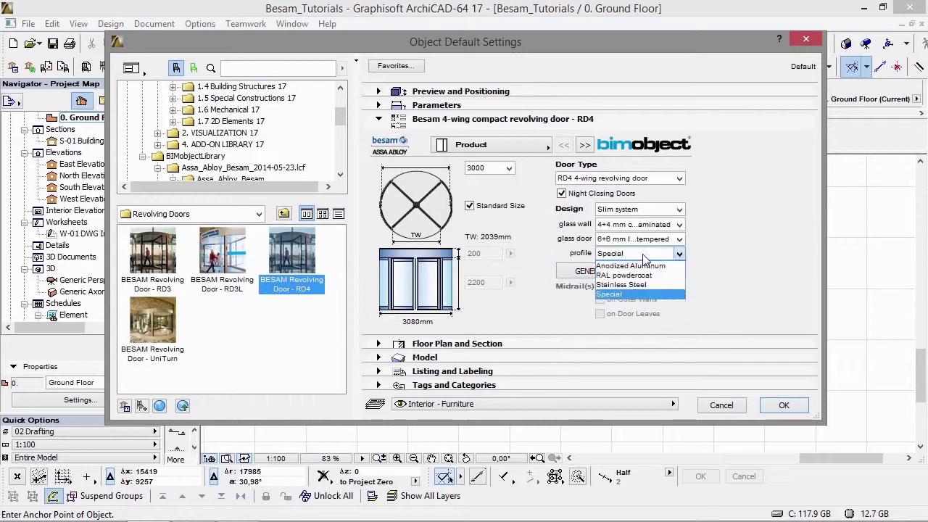
click(628, 284)
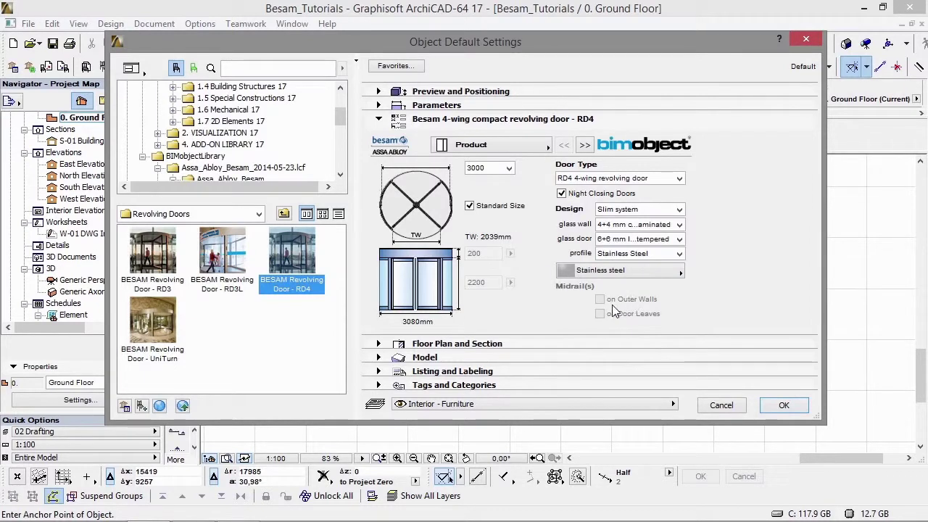
Compare the RD4's Frame system and Slim system designs, and recheck the Slim system's diameter choices.
click(645, 209)
click(644, 218)
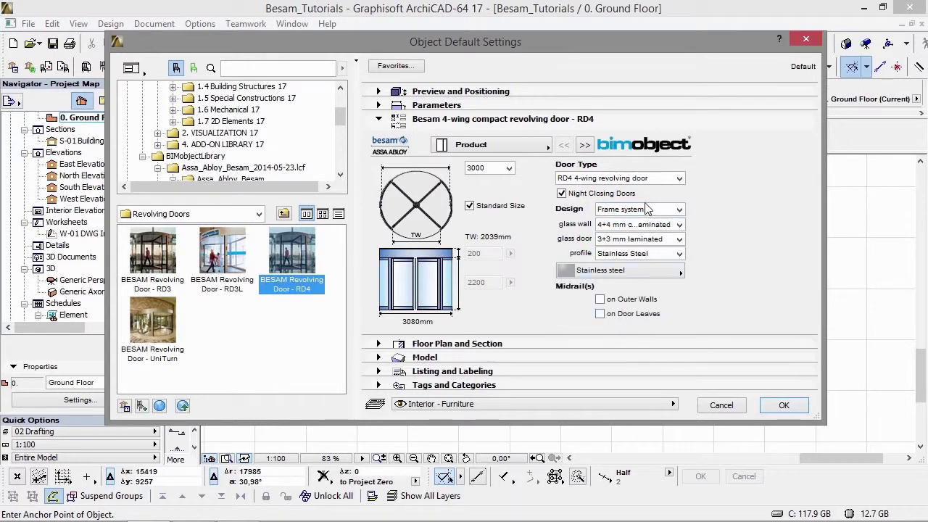
click(647, 210)
click(643, 231)
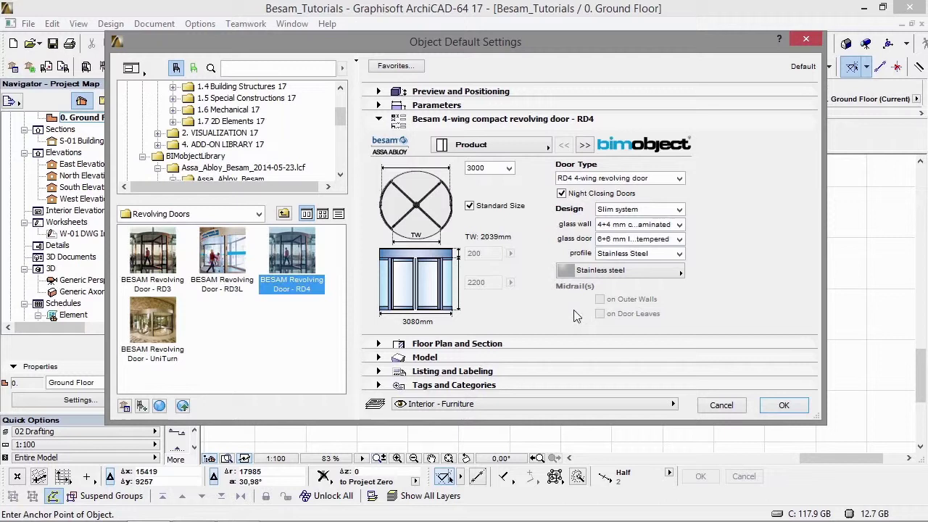
click(509, 167)
click(513, 176)
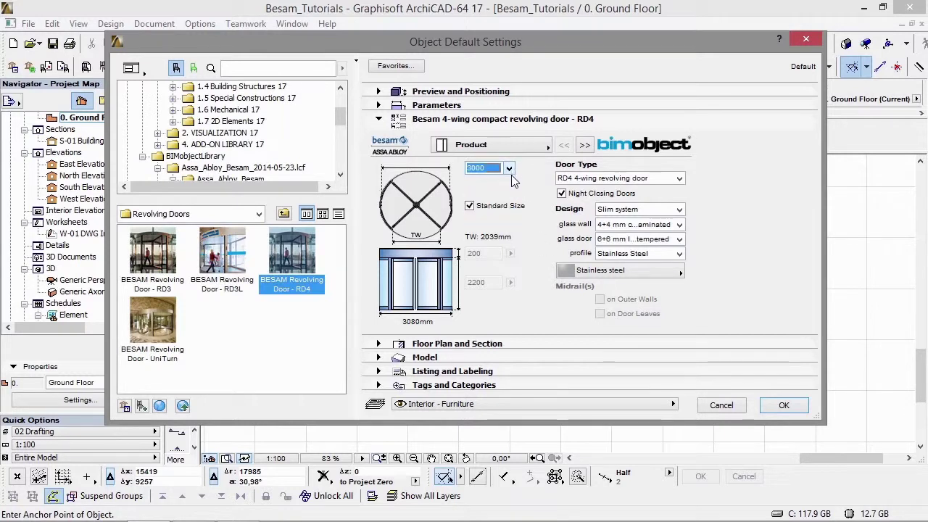
Set the RD4 to Frame system with a 3600 diameter, and place it on the plan beside the large RD3L door.
click(623, 209)
click(631, 219)
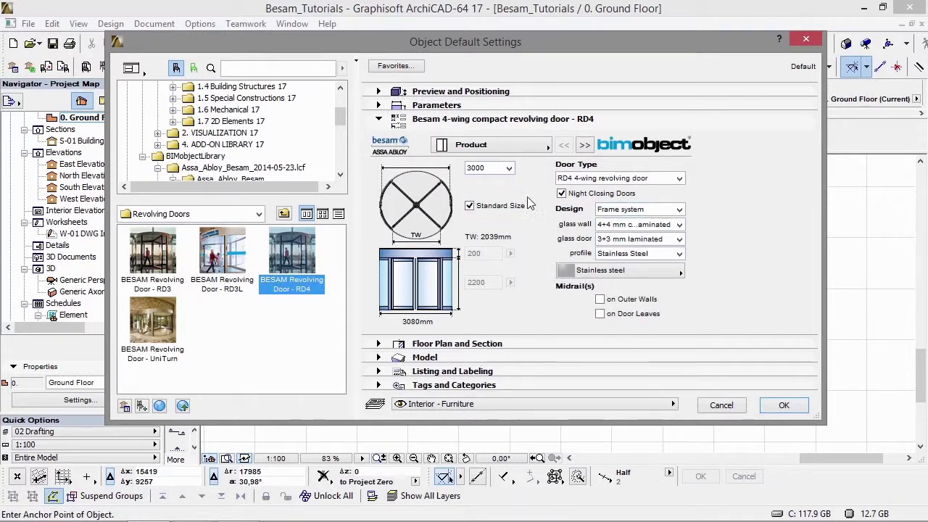
click(509, 168)
click(491, 233)
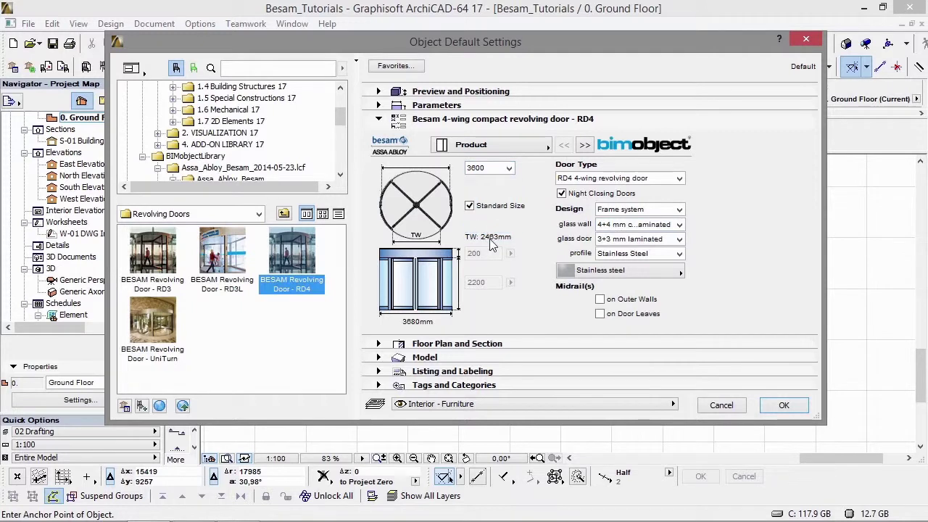
click(782, 405)
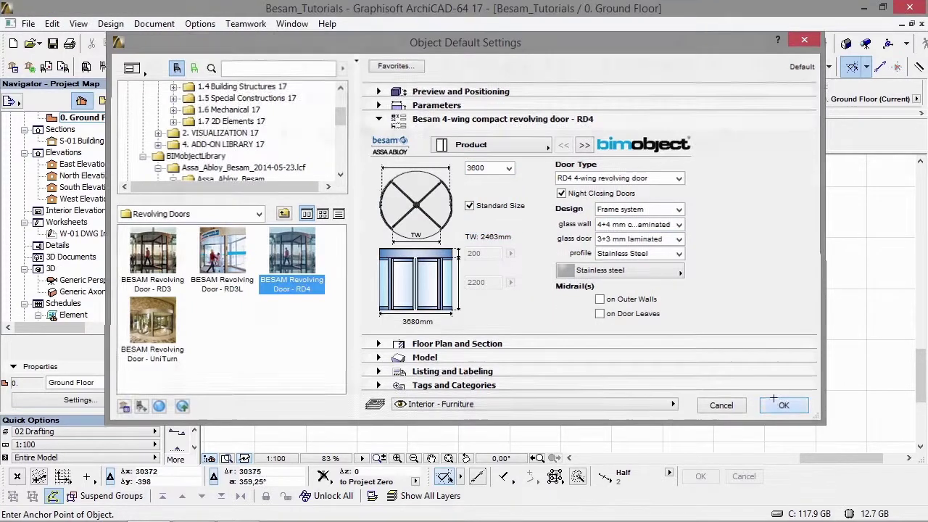
click(581, 283)
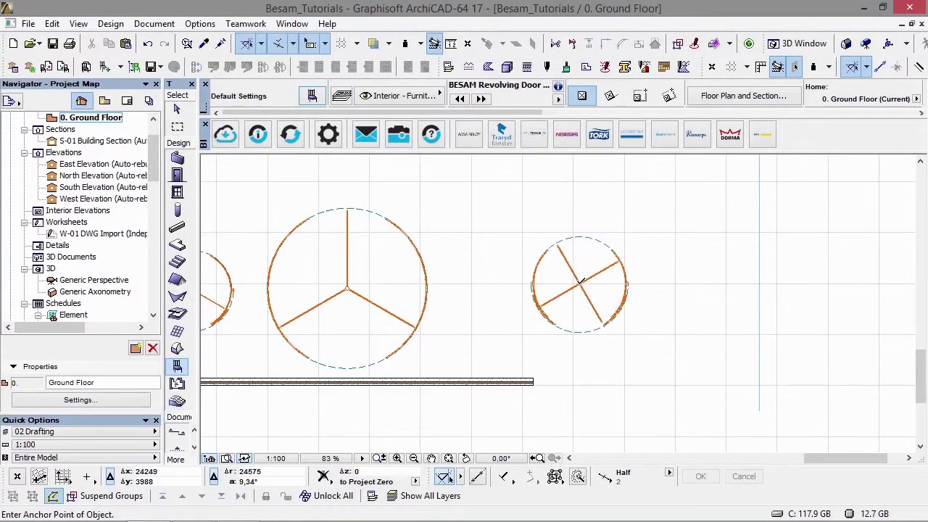
Select the placed RD4 door and review its diameter options in the object settings.
shift+click(580, 284)
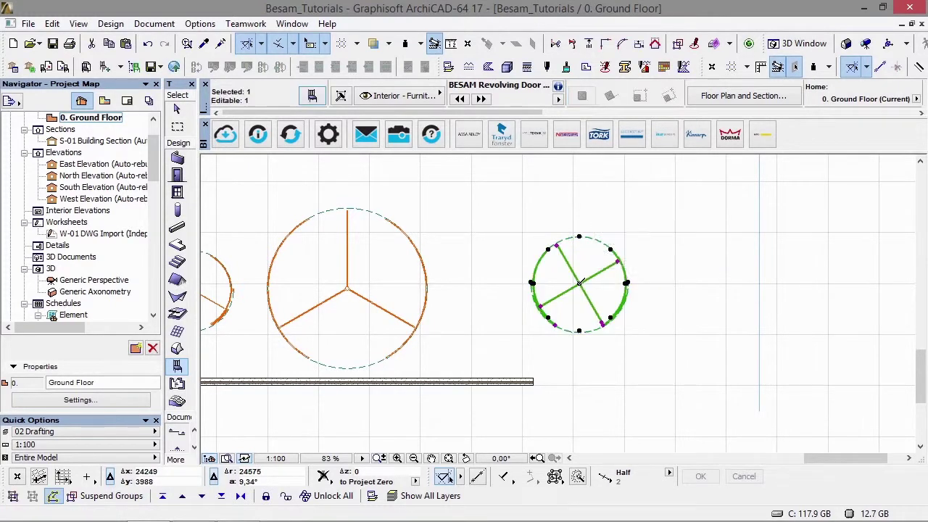
key(ctrl+t)
click(499, 170)
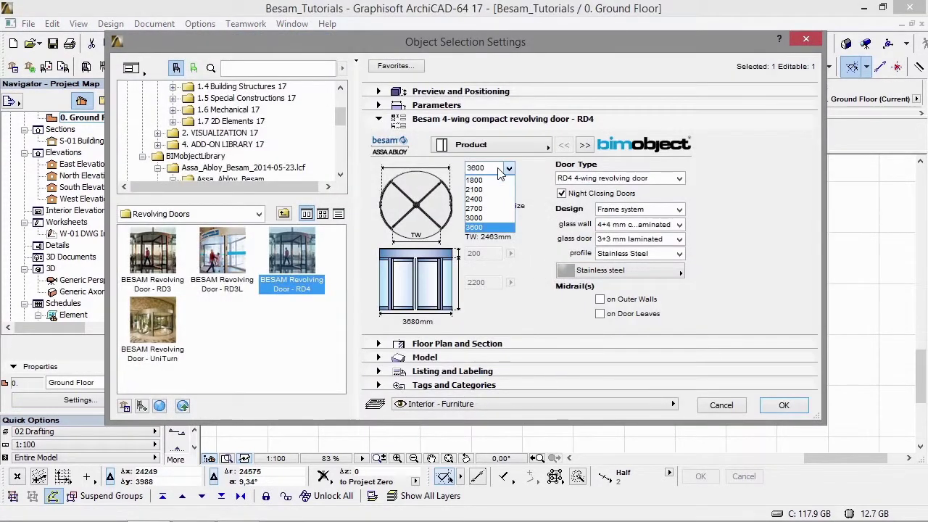
click(499, 169)
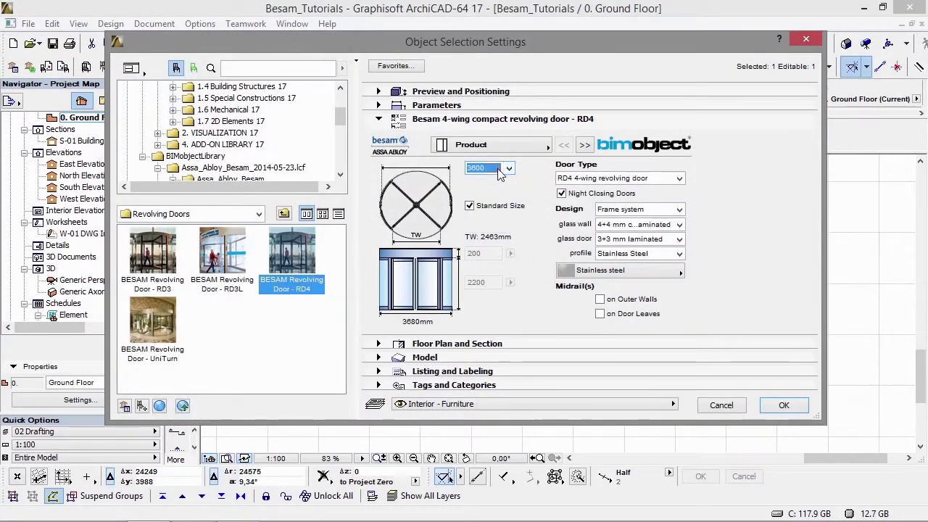
click(783, 406)
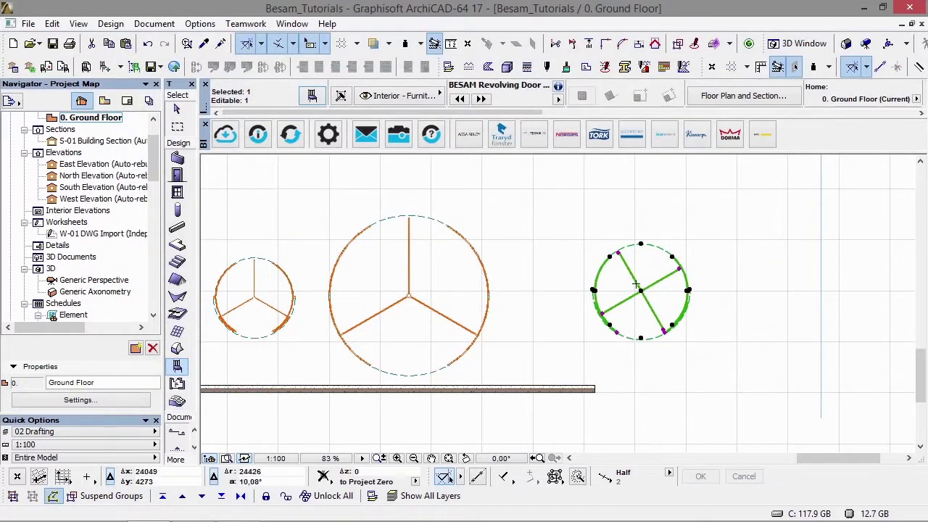
Show only the selected RD4 door in the 3D perspective, fitted to the window, and look at it from another angle.
key(F5)
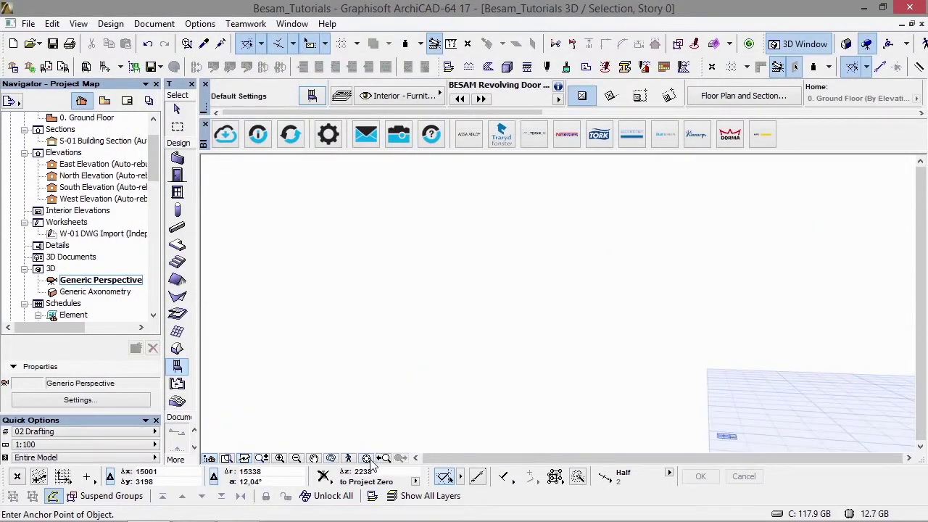
click(369, 459)
shift+middle_drag(644, 329, 394, 332)
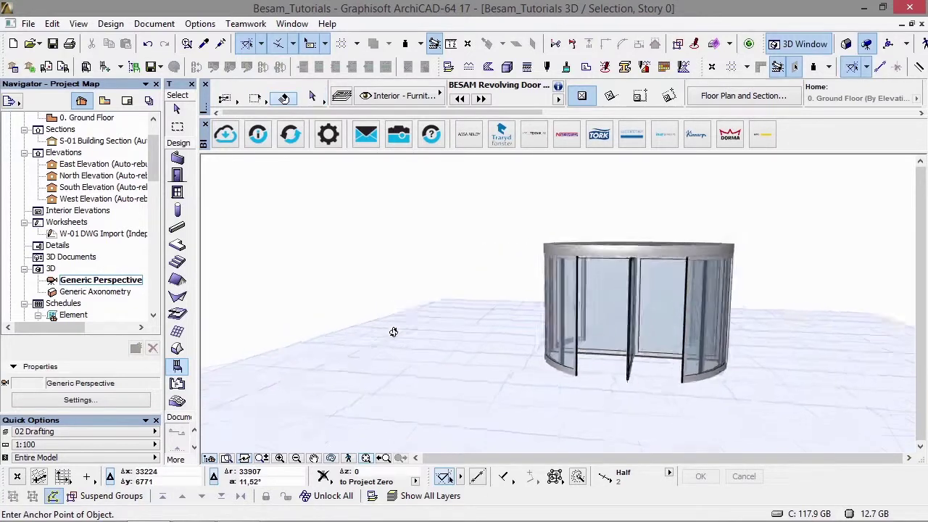
Select the RD4 door in the 3D view and slide its night closing doors across the entrance by editing Door Opening 3D.
drag(393, 331, 294, 331)
click(616, 359)
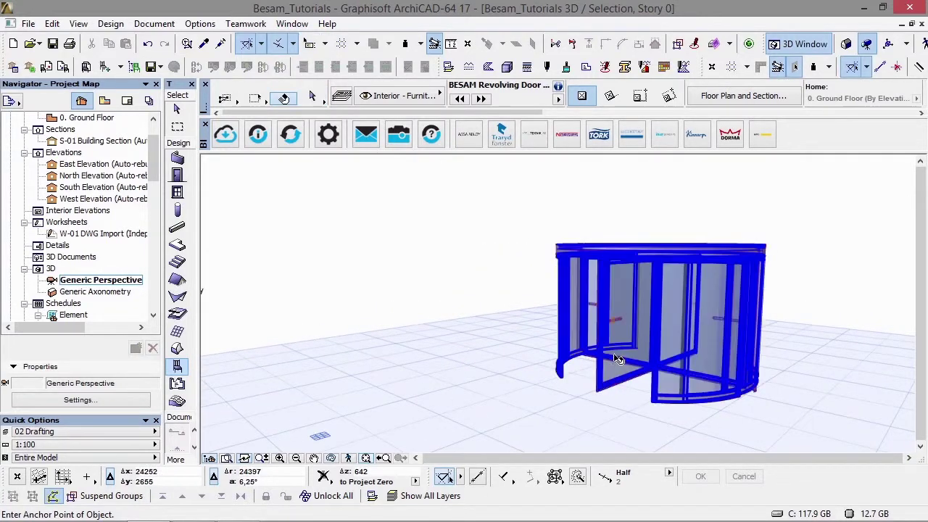
click(617, 359)
click(655, 330)
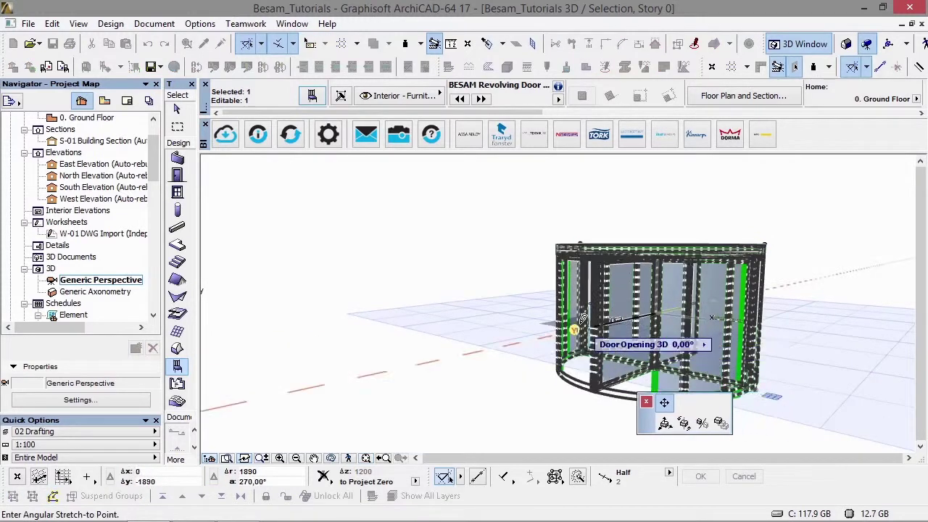
click(470, 263)
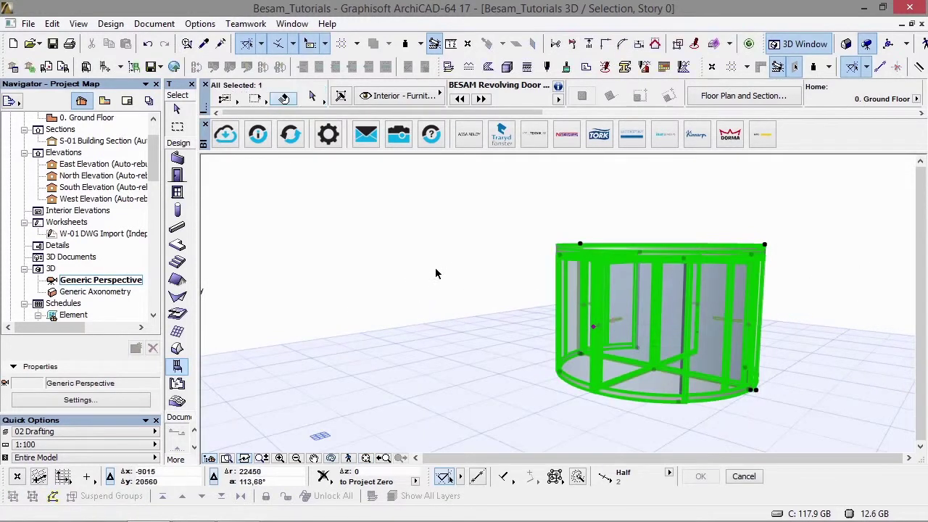
Rotate the RD4's leaves in the 3D view to a Leaves Rotation 3D of about 338° and deselect the door.
shift+middle_drag(436, 273, 927, 277)
shift+middle_drag(537, 260, 810, 271)
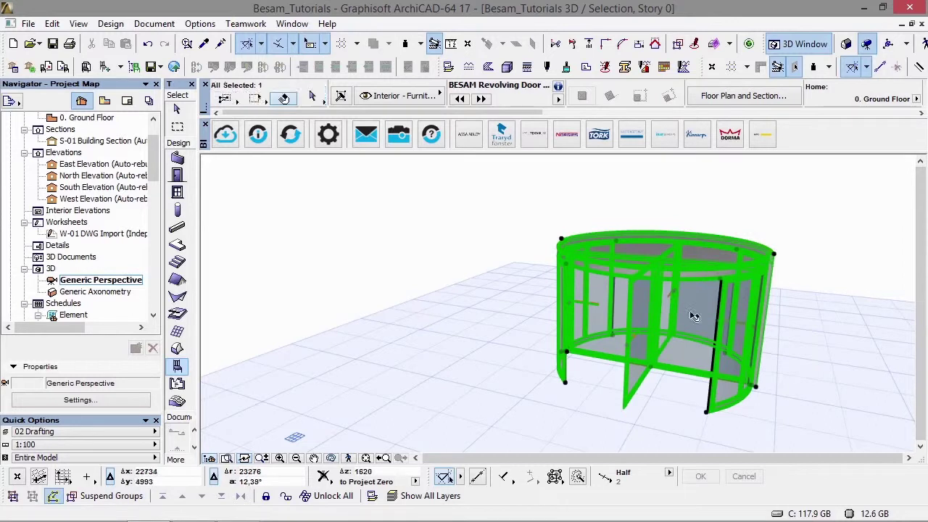
click(618, 373)
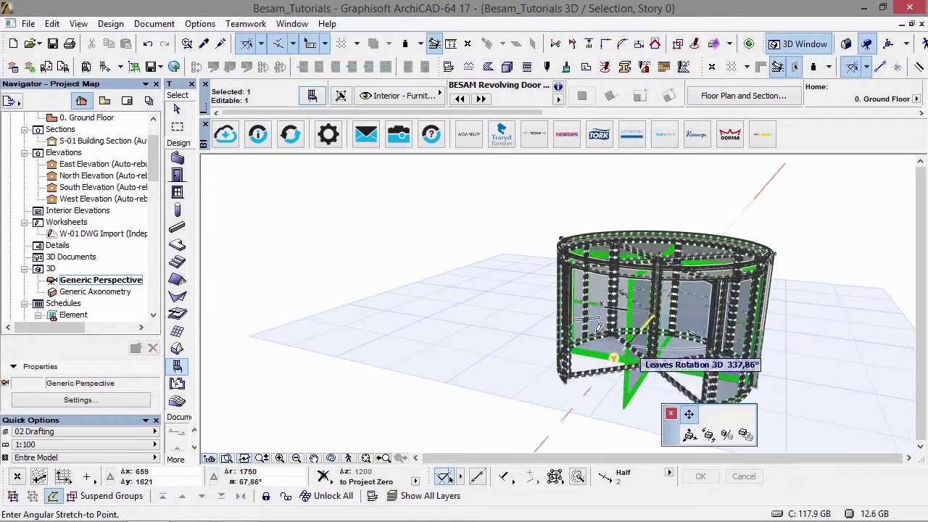
click(597, 327)
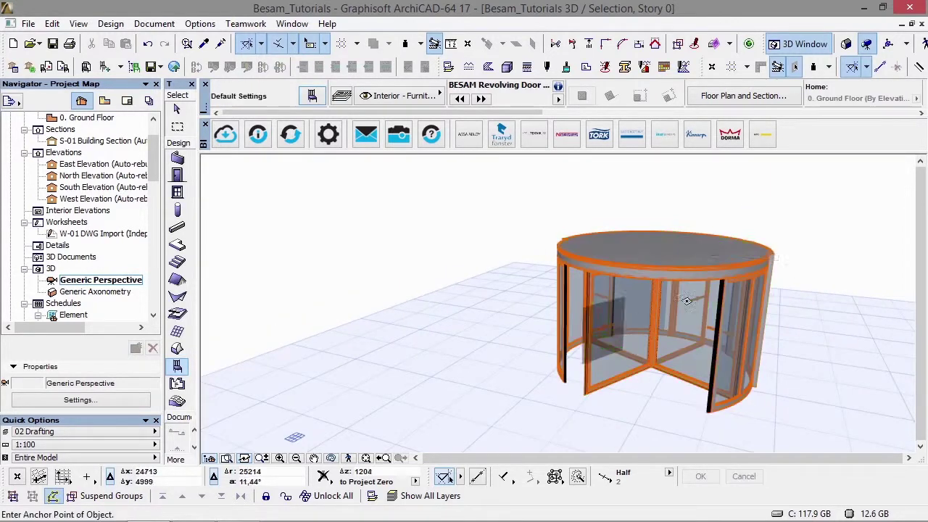
key(Escape)
shift+middle_drag(773, 232, 315, 209)
Return to the ground floor plan and choose the BESAM UniTurn revolving door as default object, with a 5400 diameter.
key(F2)
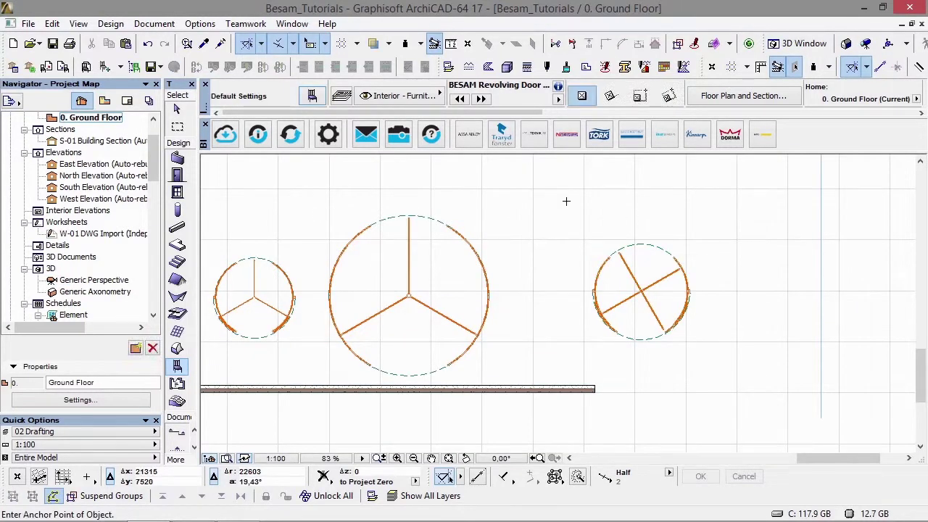
click(313, 97)
click(182, 334)
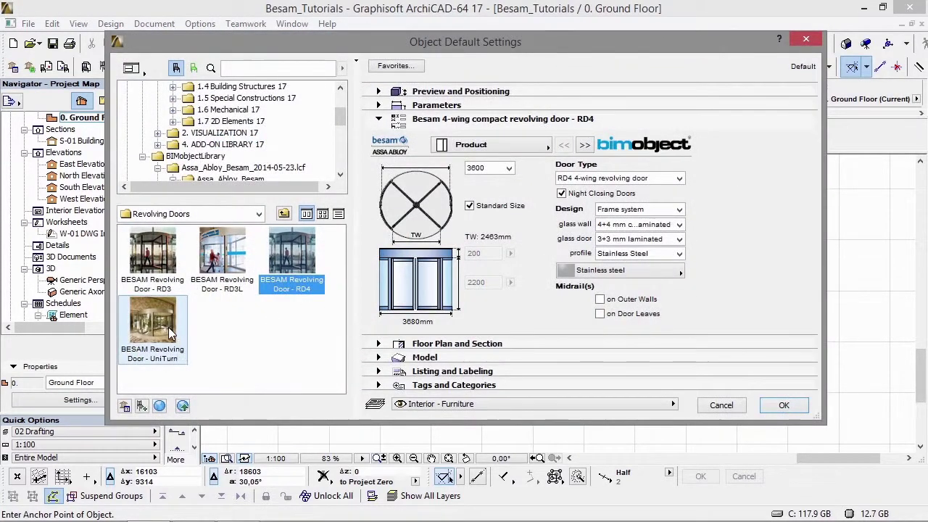
click(507, 168)
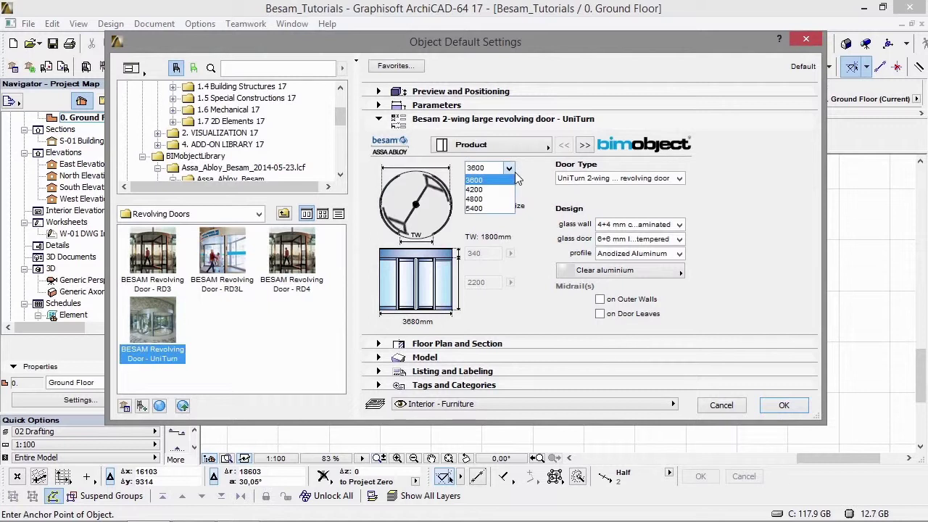
click(489, 205)
Review the UniTurn's door type, glass wall and profile finish options, its standard equipment description and its appearance settings.
click(684, 177)
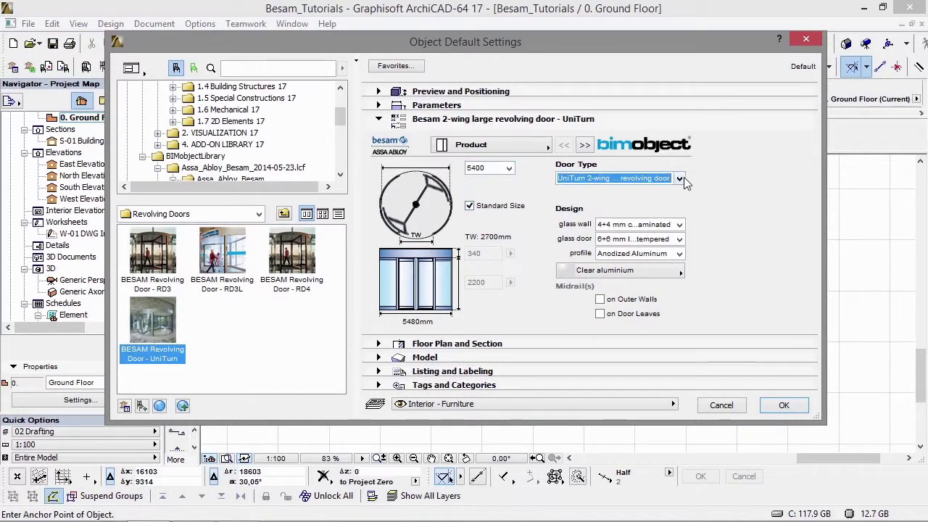
click(674, 224)
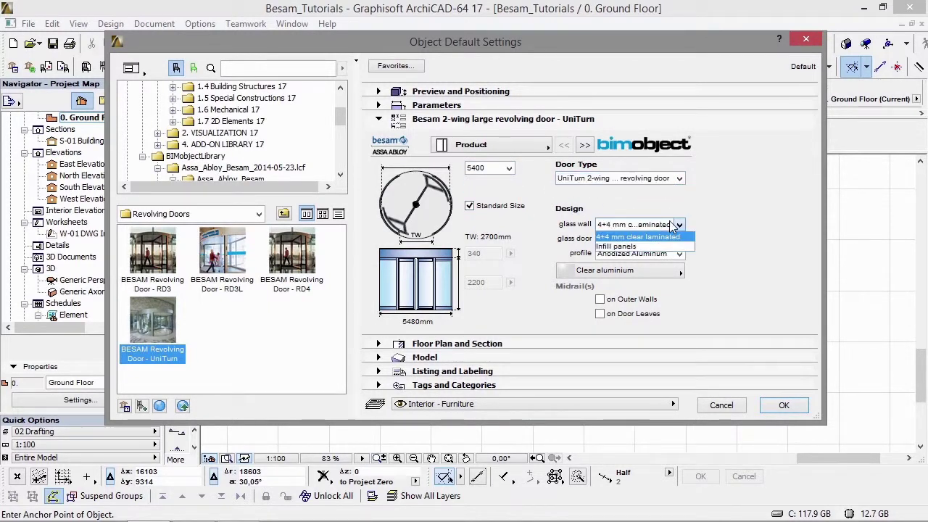
click(667, 269)
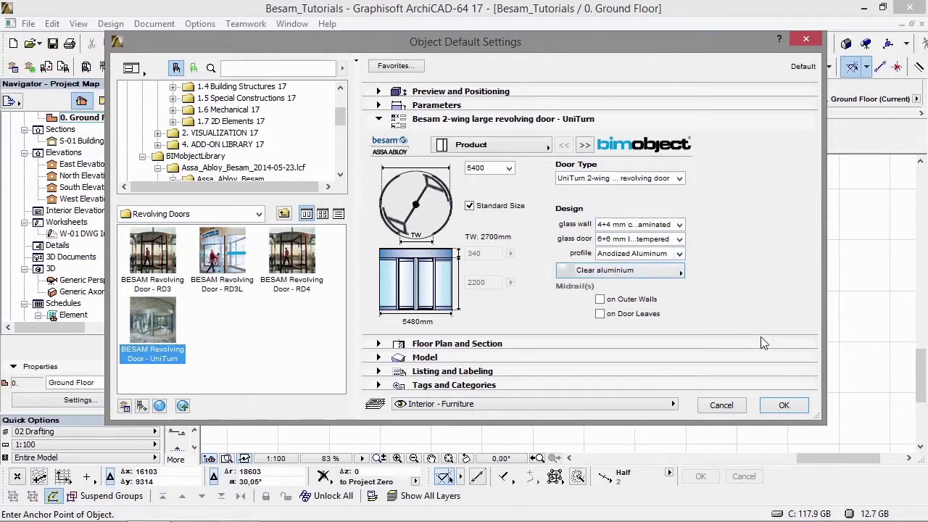
click(586, 146)
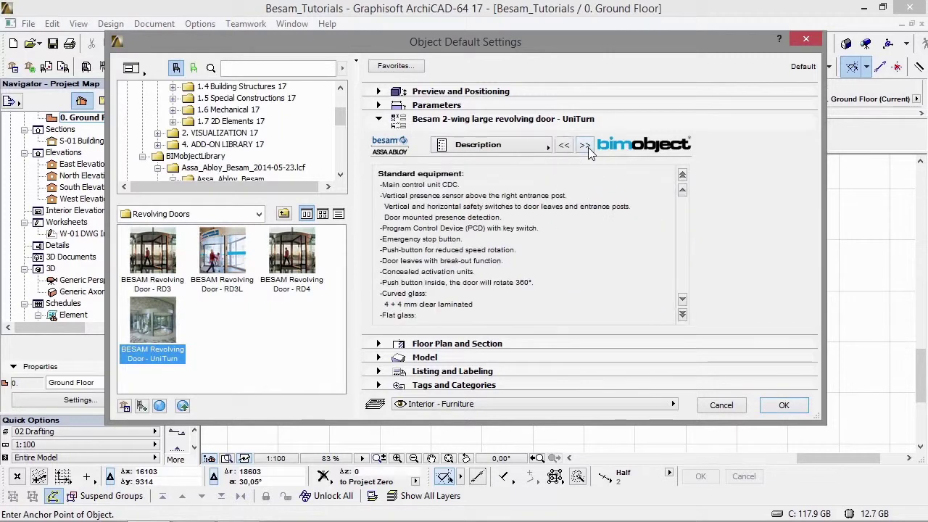
click(682, 308)
click(682, 307)
click(682, 307)
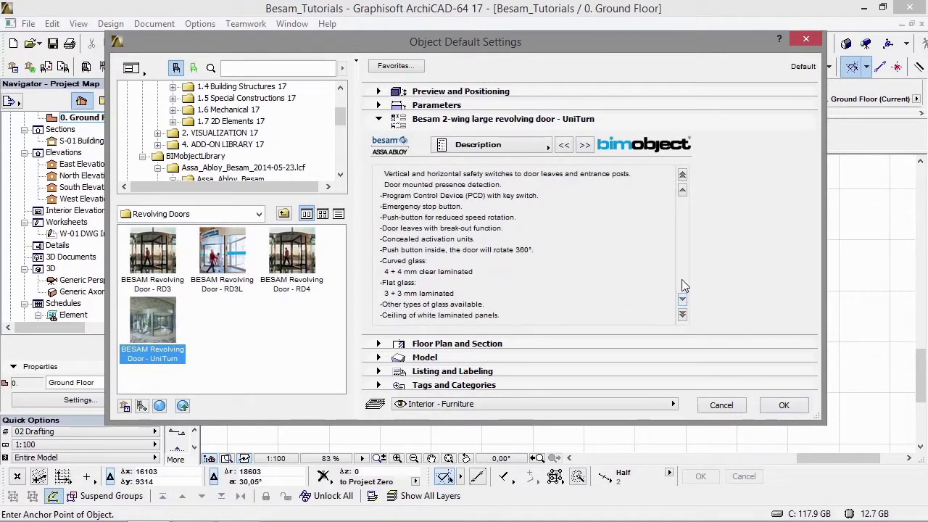
click(592, 145)
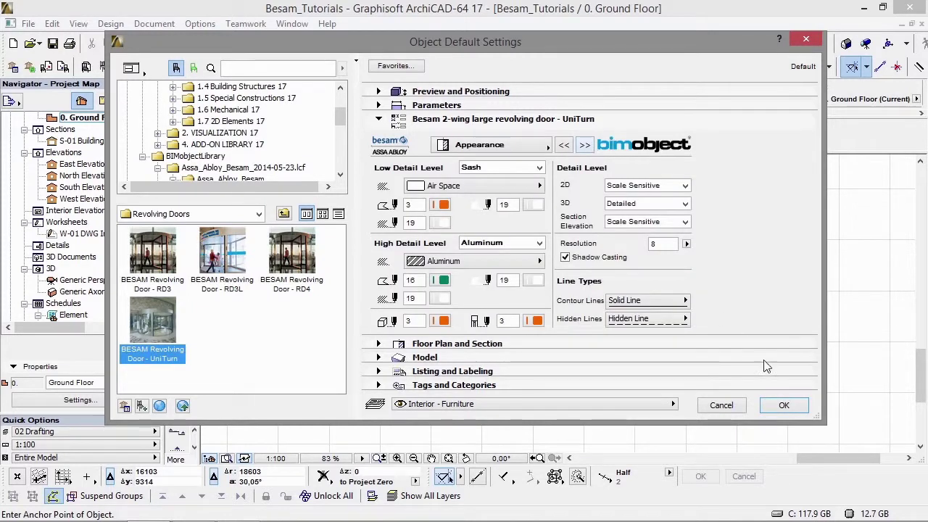
Accept the UniTurn settings and place the door in the free area of the plan above the large RD3L door.
click(783, 405)
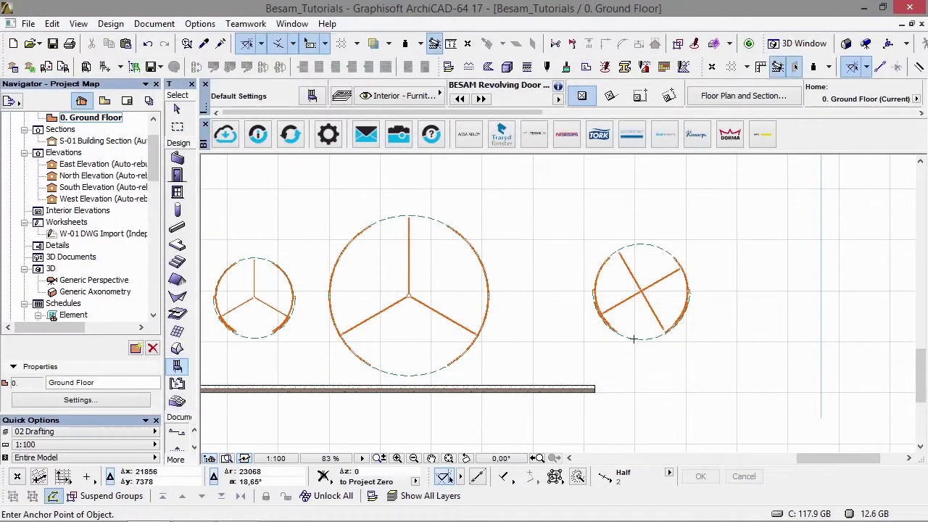
scroll(633, 338, down, 4)
scroll(617, 302, up, 4)
click(529, 193)
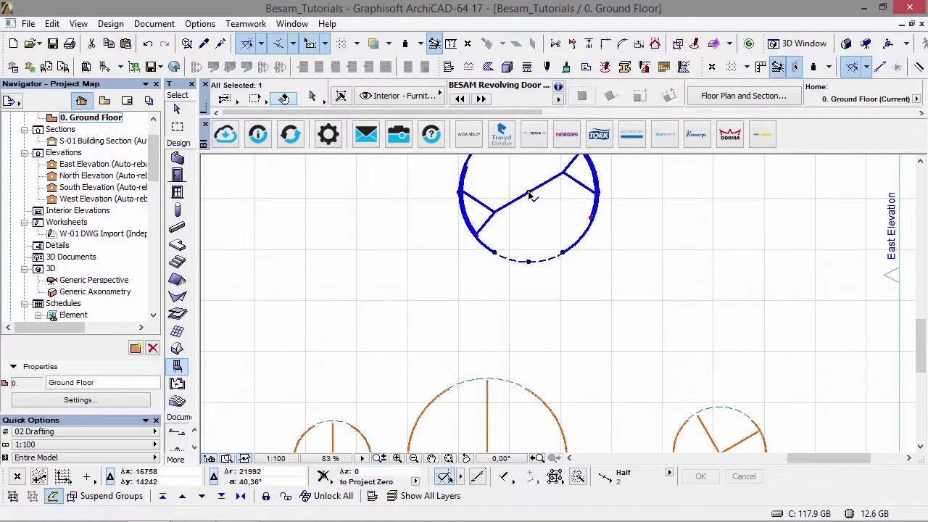
Show only the placed UniTurn door in the 3D perspective and rotate its leaves to a Leaves Rotation 3D of about 130°.
key(F5)
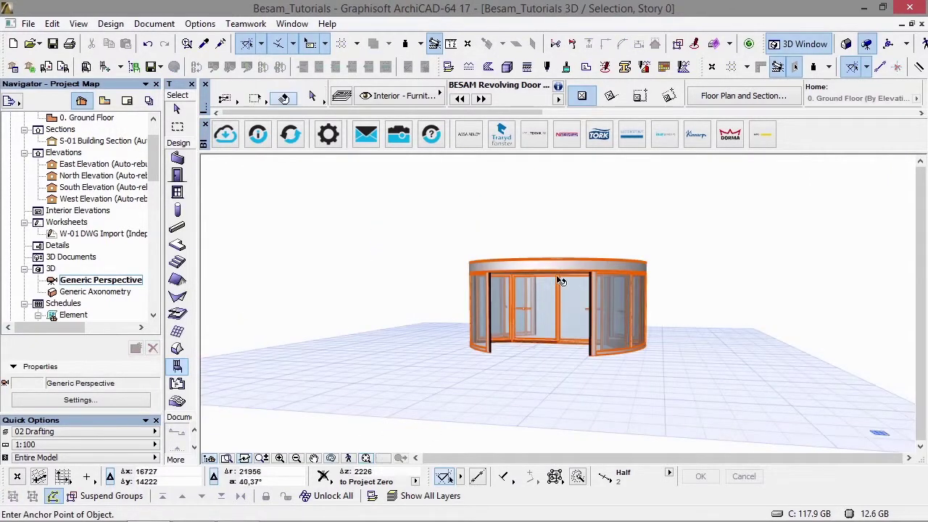
click(573, 313)
scroll(548, 315, down, 1)
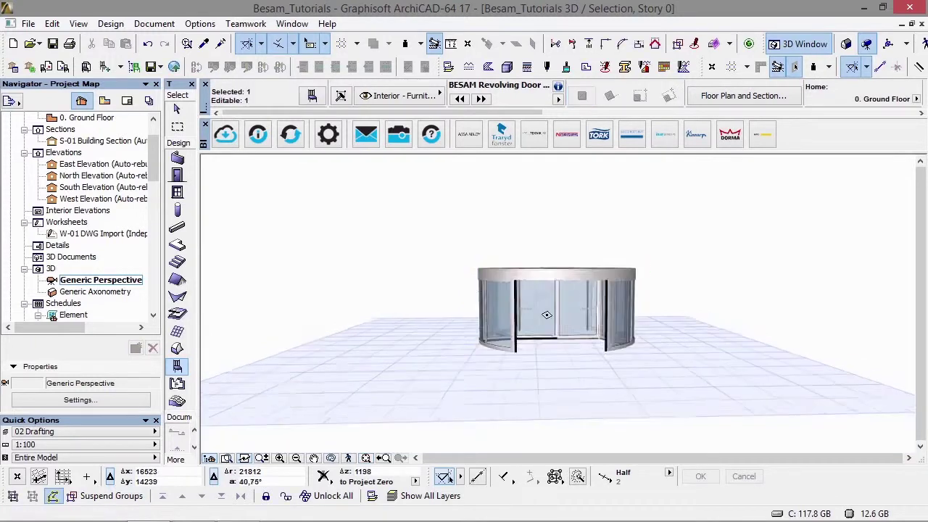
scroll(534, 317, up, 4)
click(465, 301)
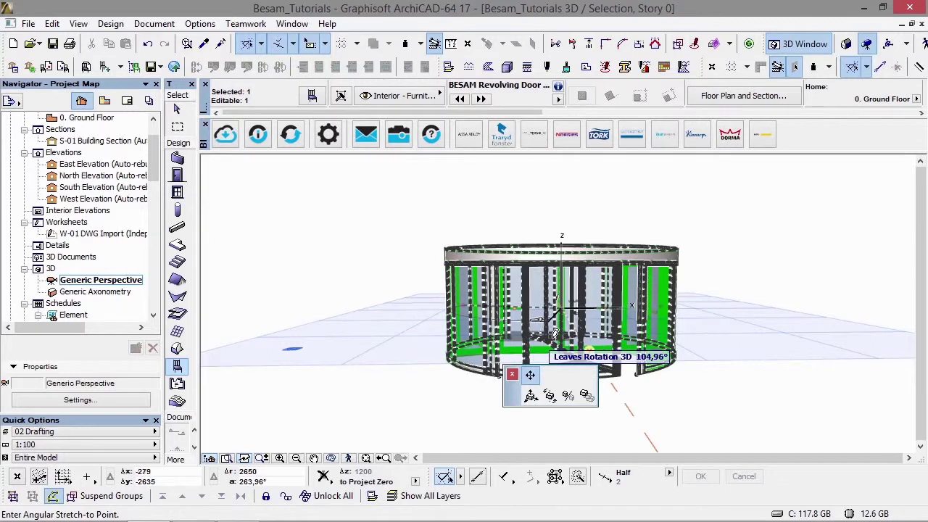
click(616, 320)
key(Escape)
Examine the UniTurn door in 3D from another angle and close up, including the leaves and glass inside the drum.
shift+middle_drag(571, 315, 674, 308)
scroll(526, 328, up, 1)
scroll(526, 328, down, 2)
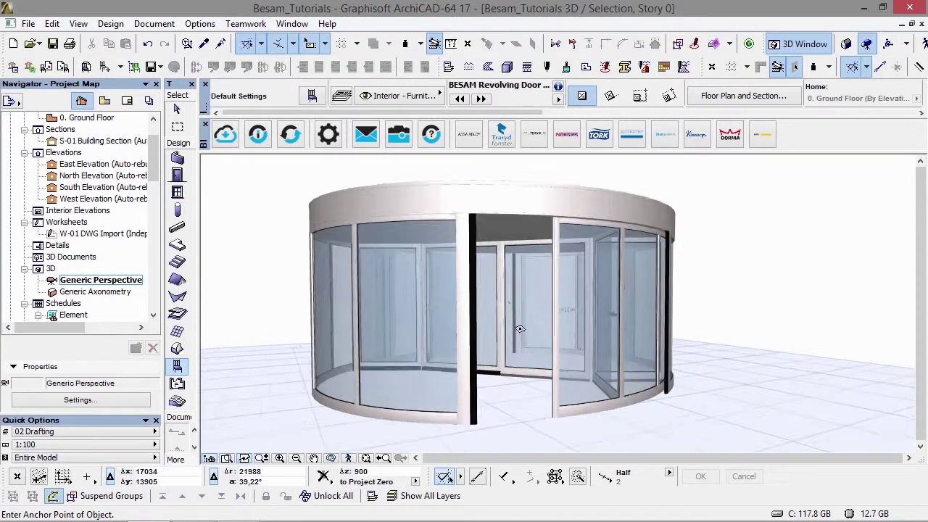
scroll(514, 305, up, 5)
scroll(619, 363, up, 4)
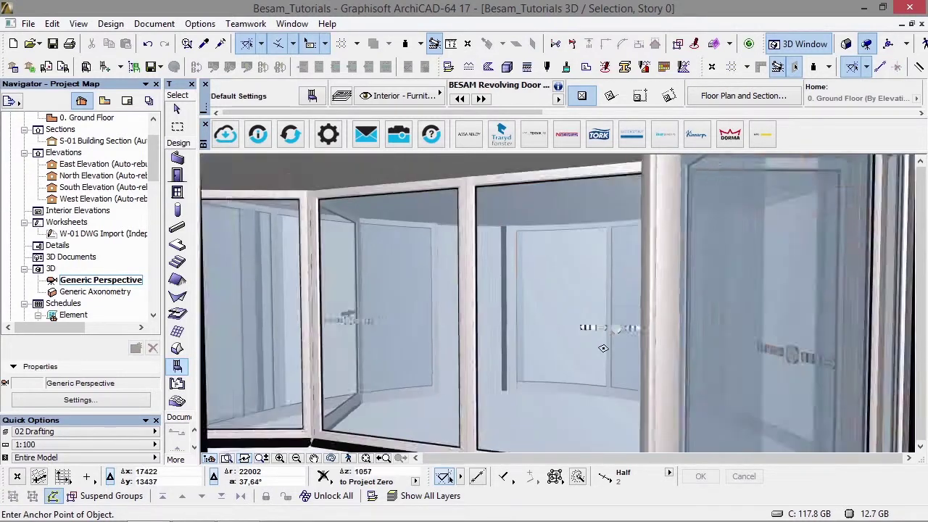
scroll(630, 320, up, 2)
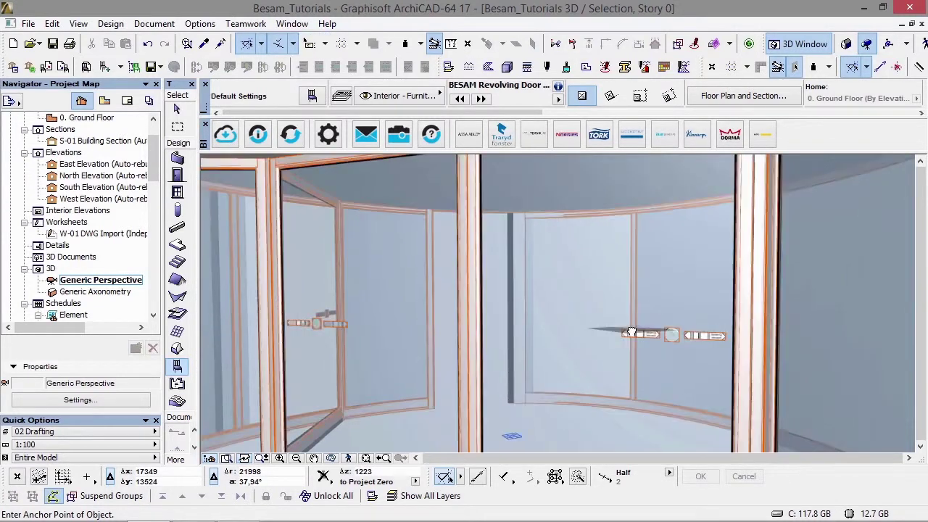
click(509, 262)
key(Escape)
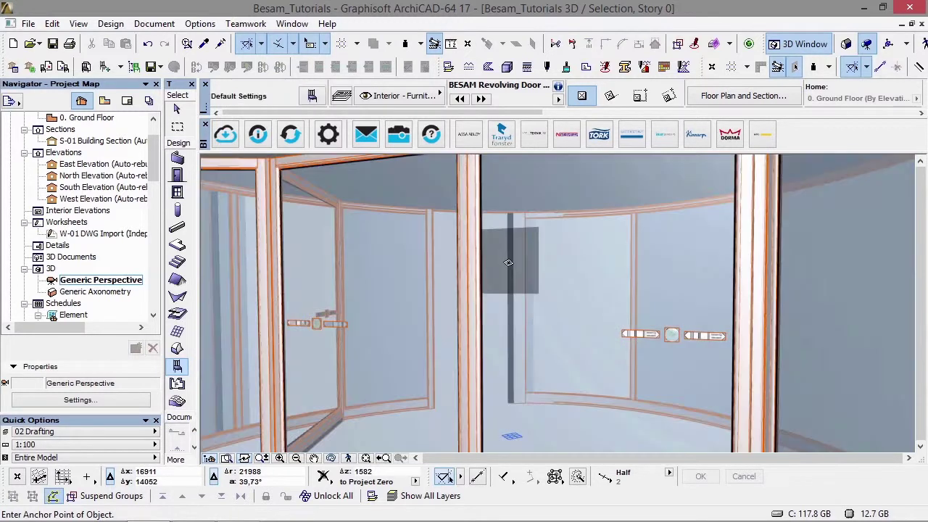
scroll(510, 260, down, 6)
Return to the ground floor plan and turn the UniTurn's leaves to a Leaves Rotation 2D of about 95°, and back to a steep diagonal.
key(F2)
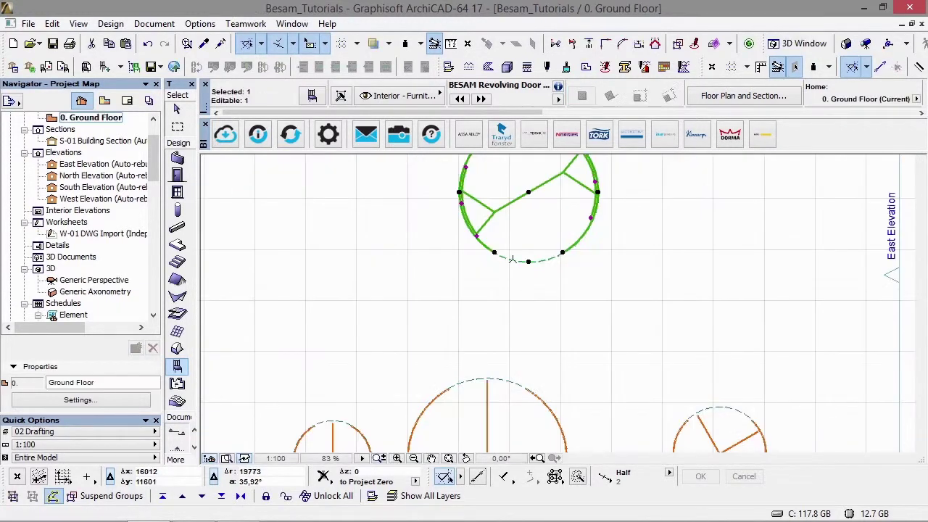
key(Escape)
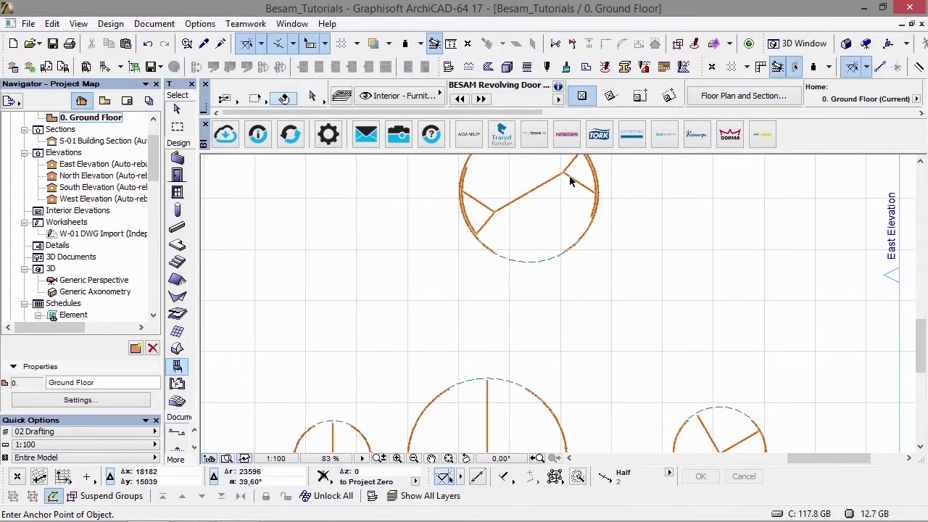
click(596, 198)
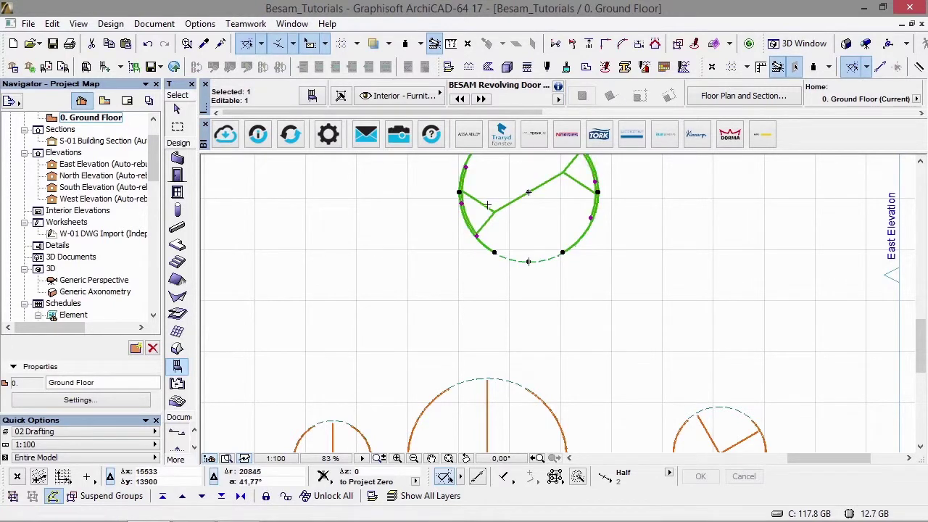
click(475, 232)
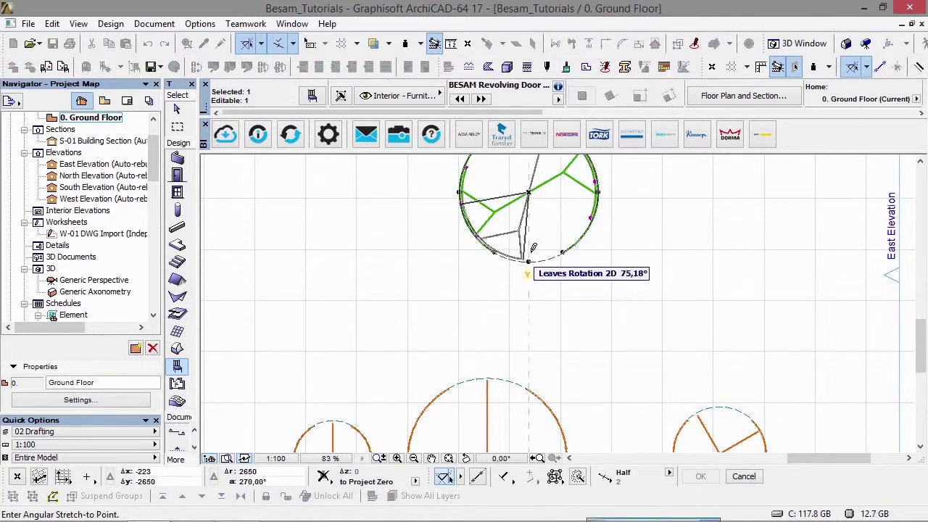
scroll(545, 342, up, 1)
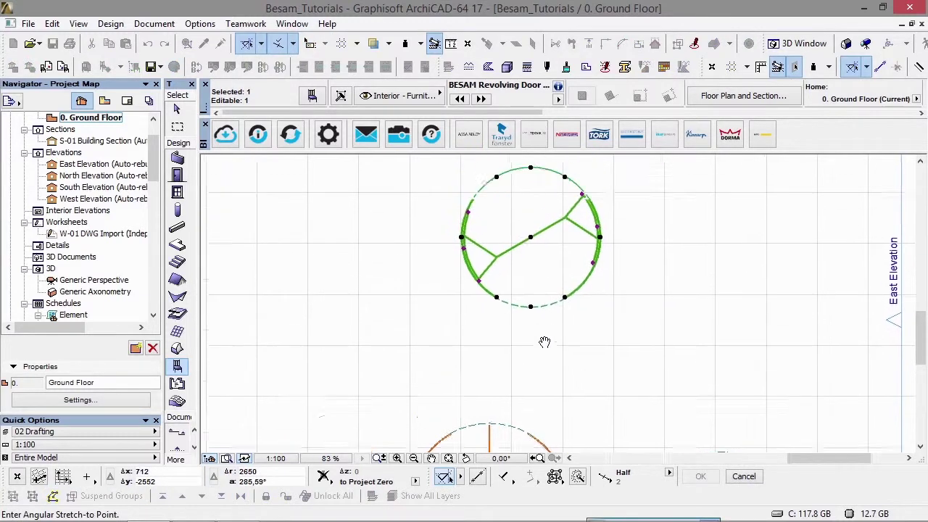
scroll(534, 315, up, 3)
middle_drag(524, 293, 533, 362)
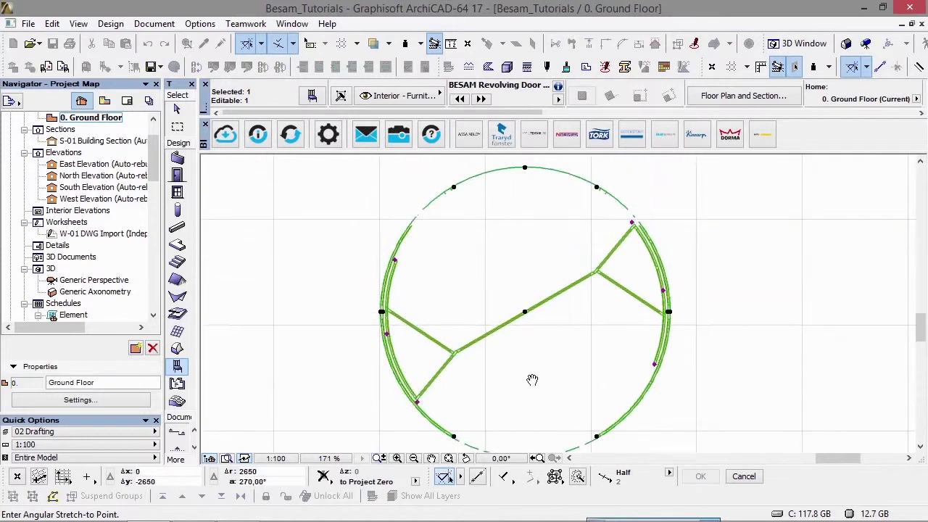
click(540, 359)
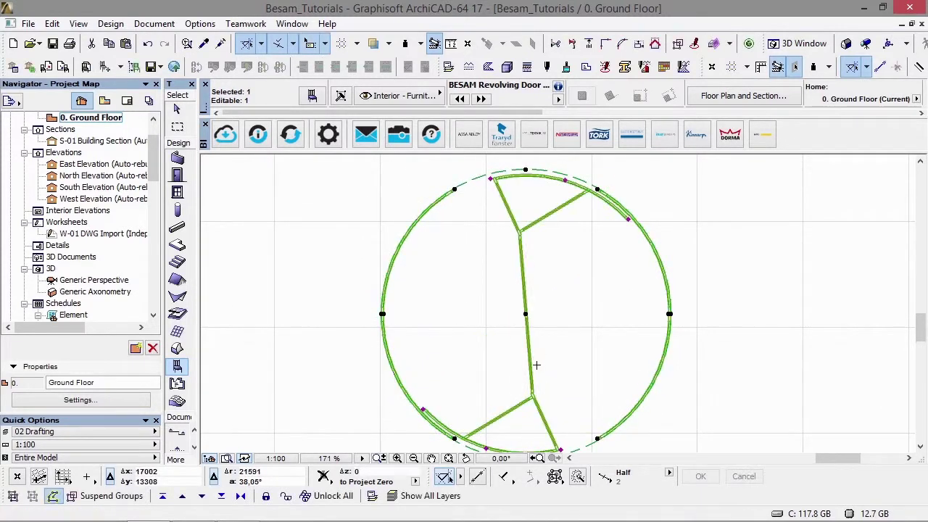
click(425, 408)
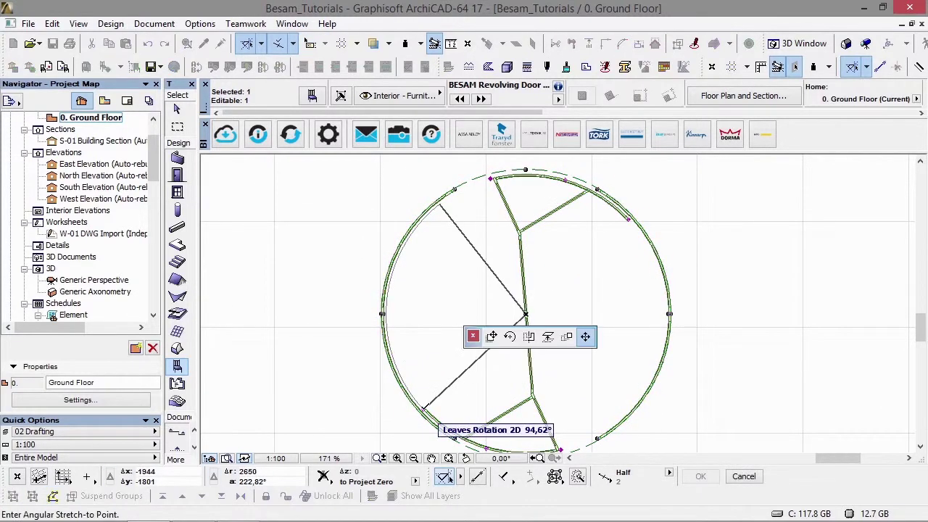
click(404, 331)
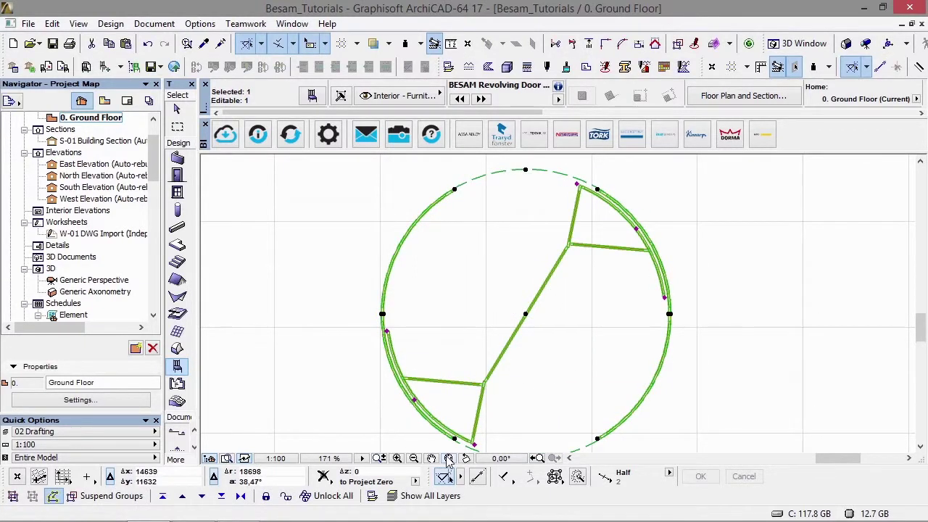
Fit the whole plan in the window and add the RD3, RD3L and RD4 doors to the UniTurn selection.
click(449, 460)
key(ctrl+a)
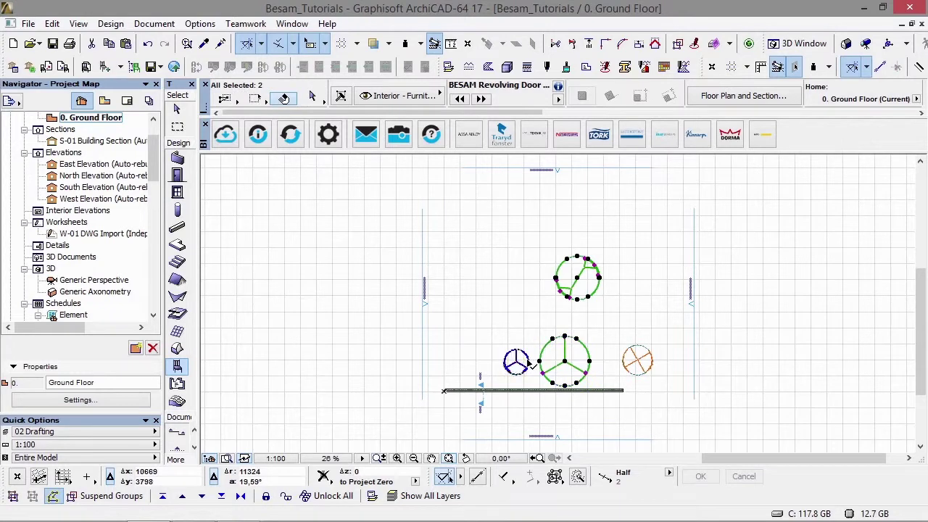
shift+click(518, 362)
shift+click(637, 362)
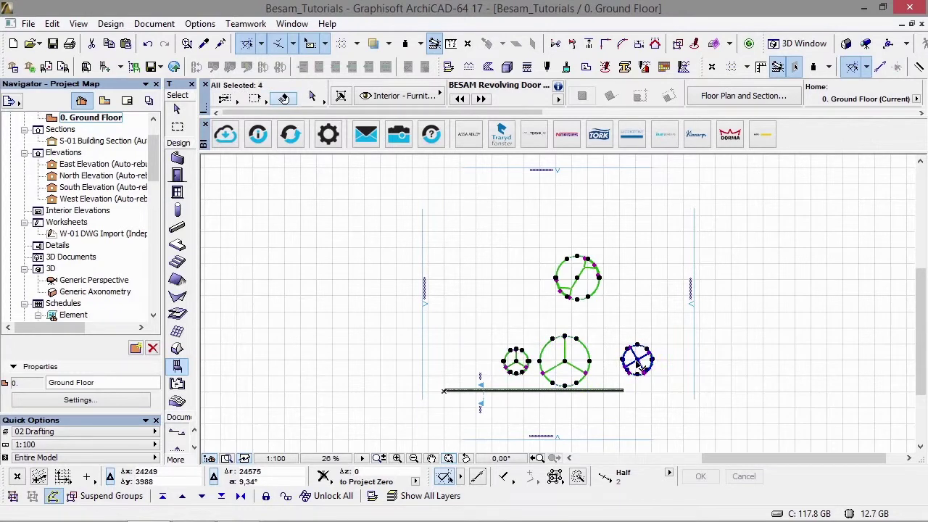
Show the four selected revolving doors in the 3D perspective, fitted in the window and viewed from an oblique angle above.
key(F5)
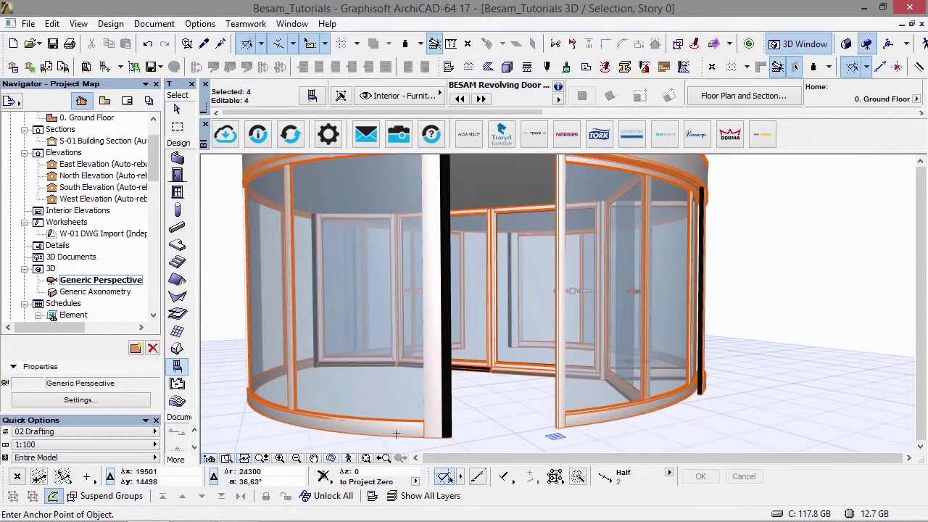
click(367, 459)
mouse_move(624, 288)
shift+middle_down()
mouse_move(581, 337)
mouse_move(329, 326)
shift+middle_up()
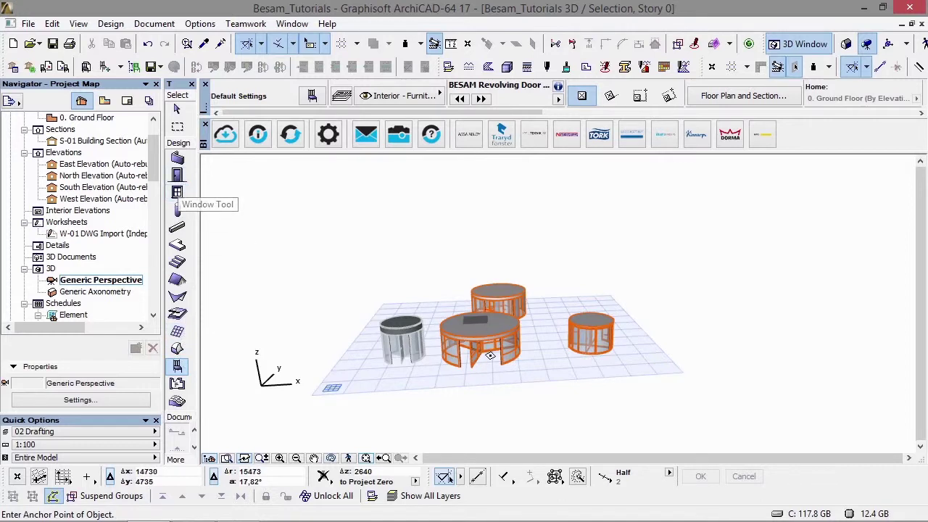
scroll(541, 340, up, 5)
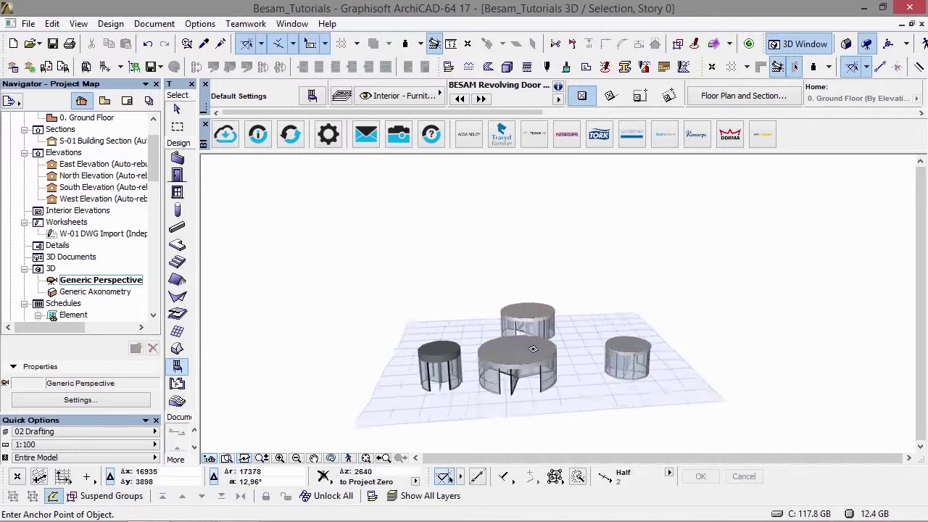
shift+middle_drag(532, 355, 493, 356)
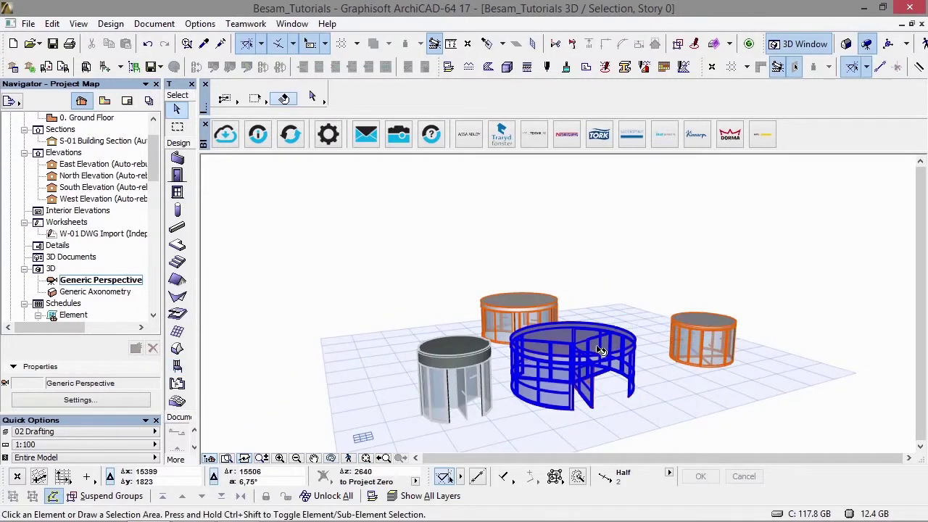
Look up the BIMobject product page of the large RD3L door, read its description, and return to the model with nothing selected.
click(602, 350)
click(262, 137)
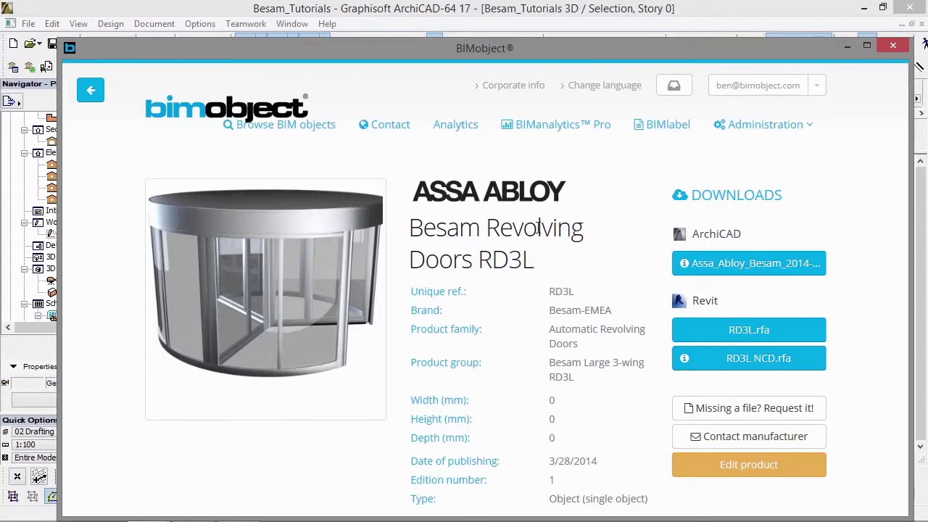
drag(501, 48, 464, 43)
scroll(471, 216, down, 1)
scroll(472, 216, down, 5)
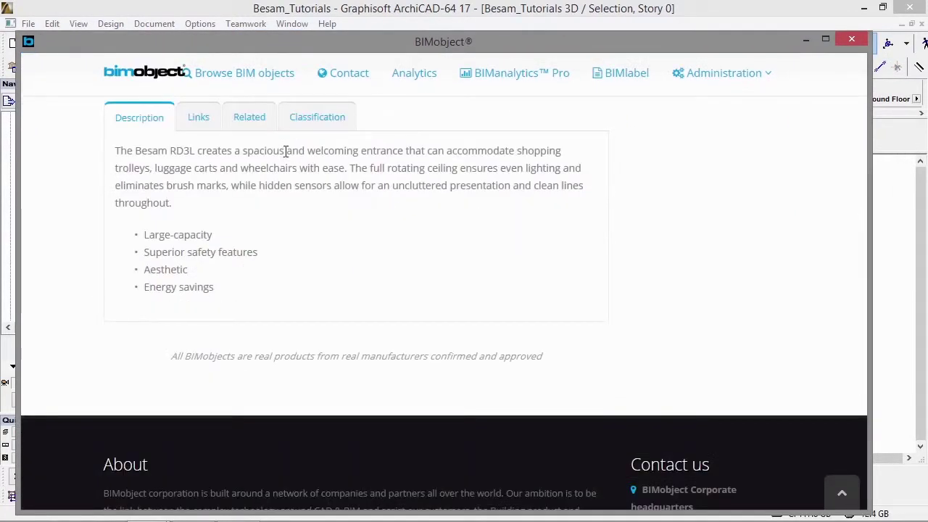
click(850, 40)
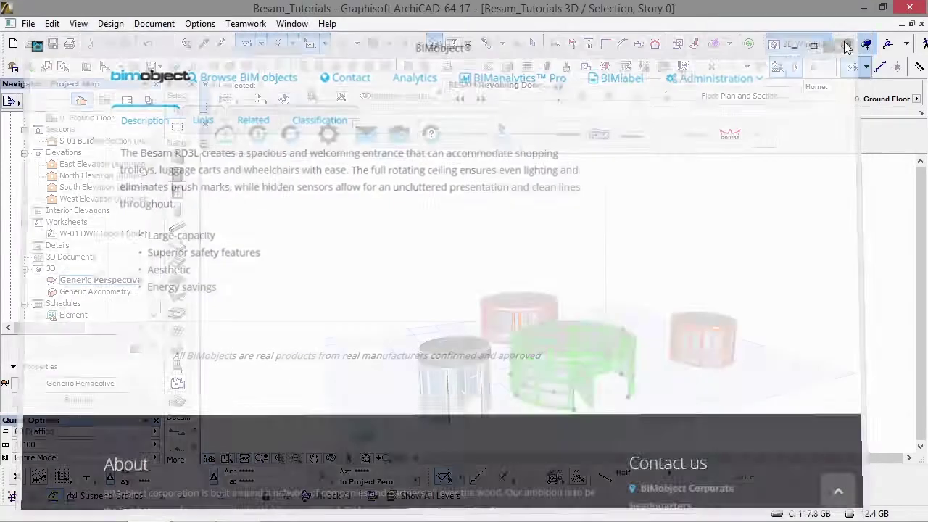
click(619, 218)
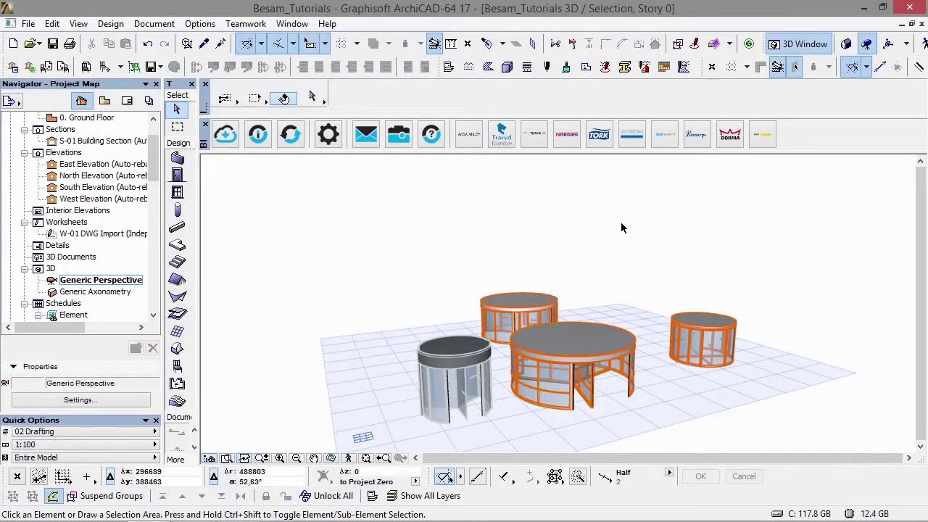
View the BIMobject product page of the RD3 door with the dark fascia, and deselect the door after closing the page.
click(465, 353)
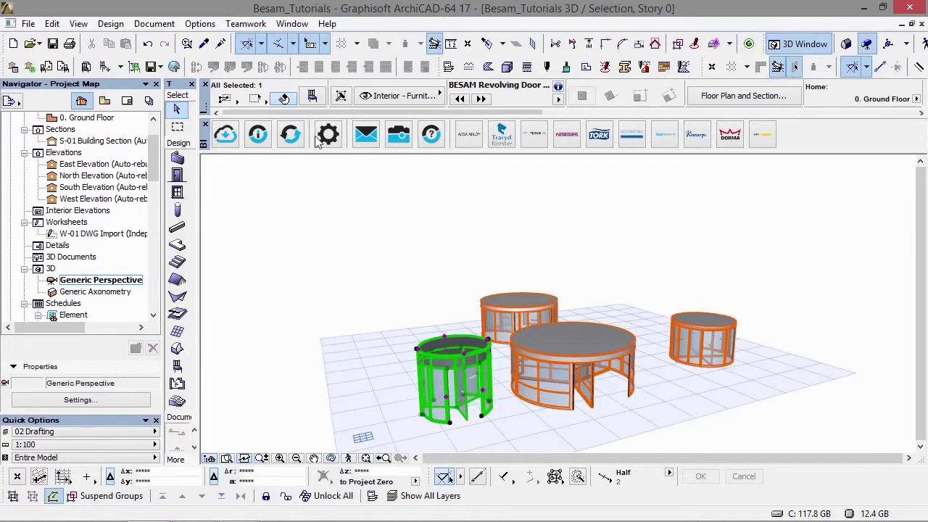
click(258, 133)
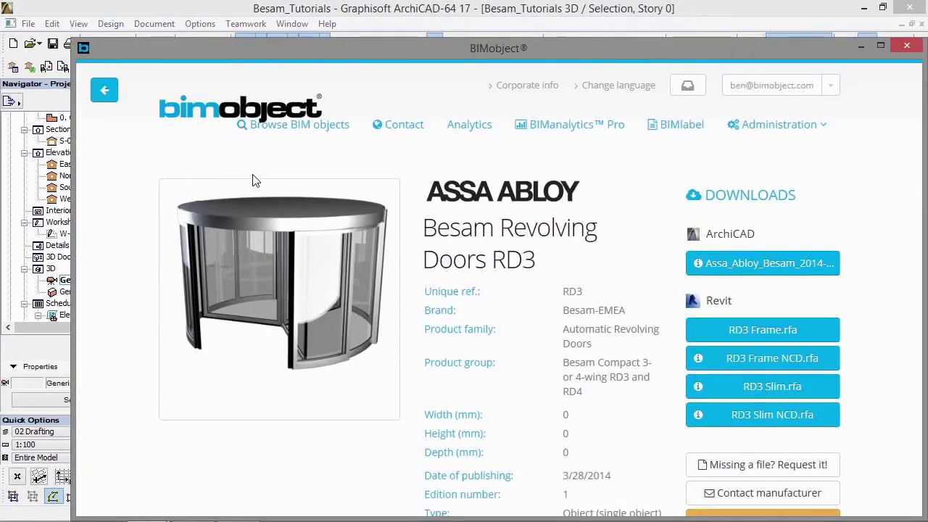
click(915, 48)
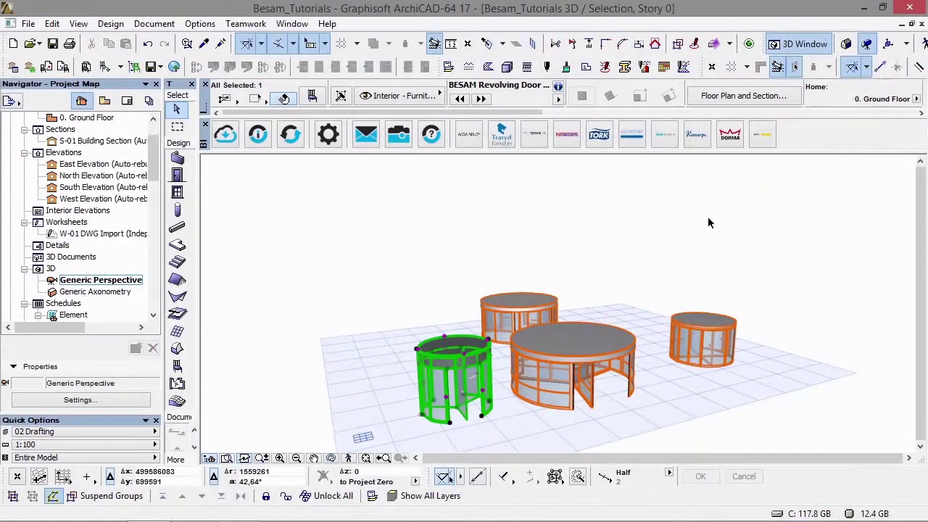
click(681, 234)
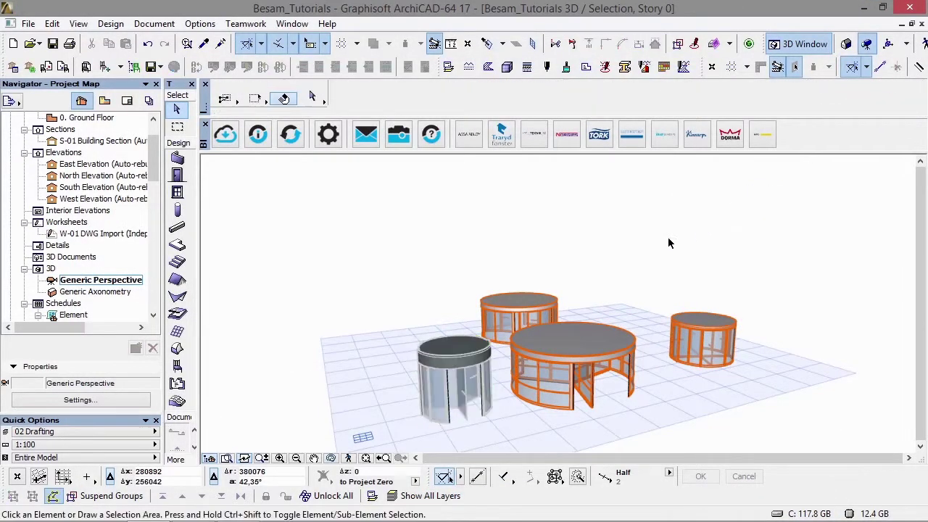
View the BIMobject product information of the UniTurn door behind the large RD3L, and close the page.
click(517, 307)
click(259, 137)
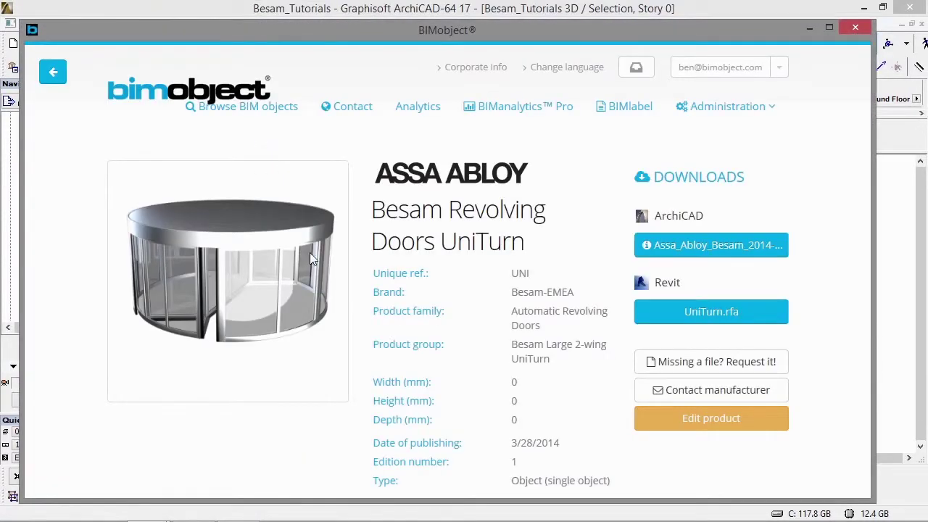
click(868, 33)
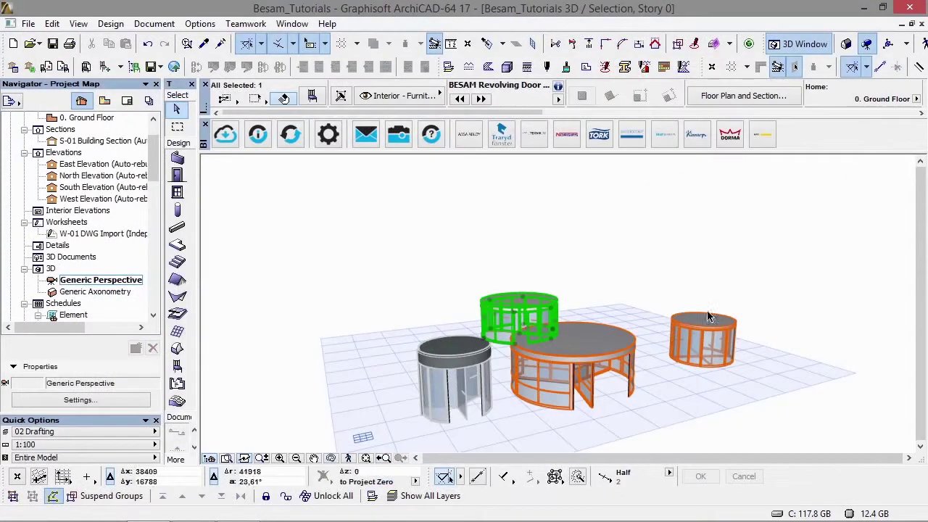
View the BIMobject product information of the RD4 door standing apart from the others, and close the page.
click(703, 326)
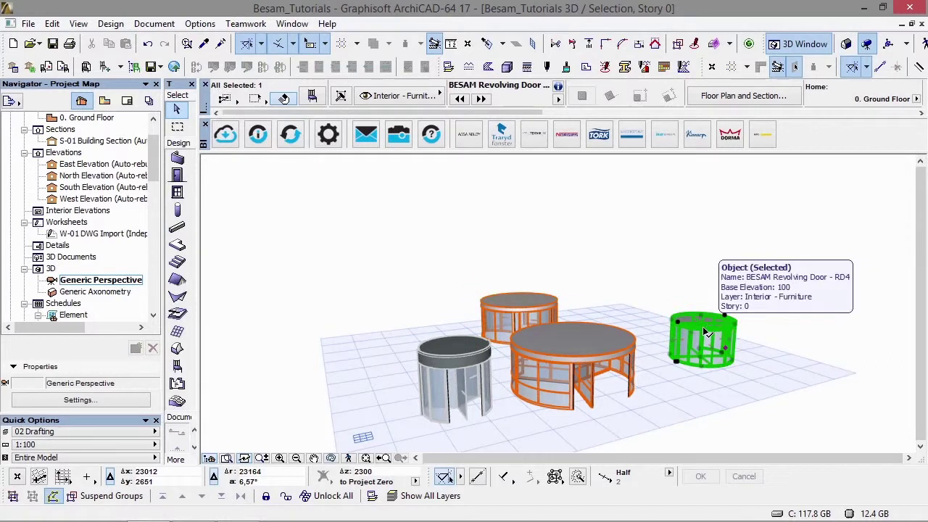
click(263, 137)
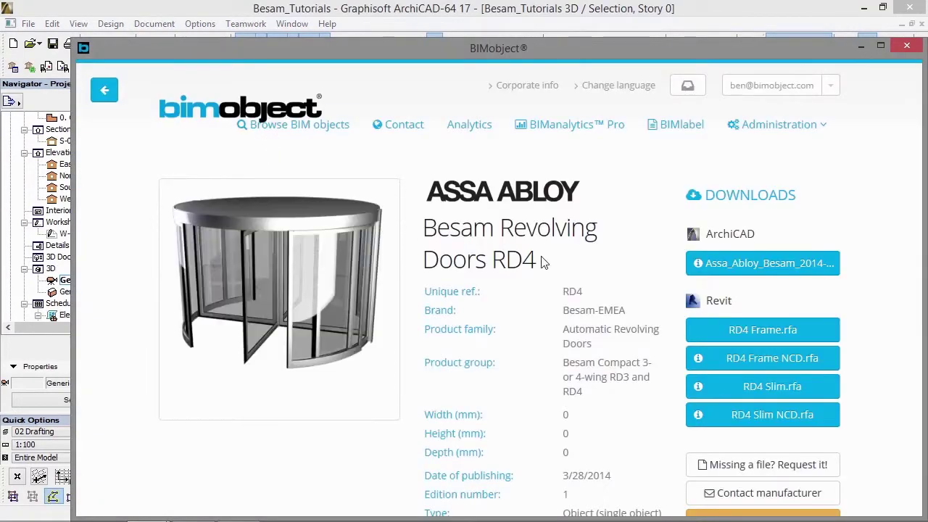
click(906, 47)
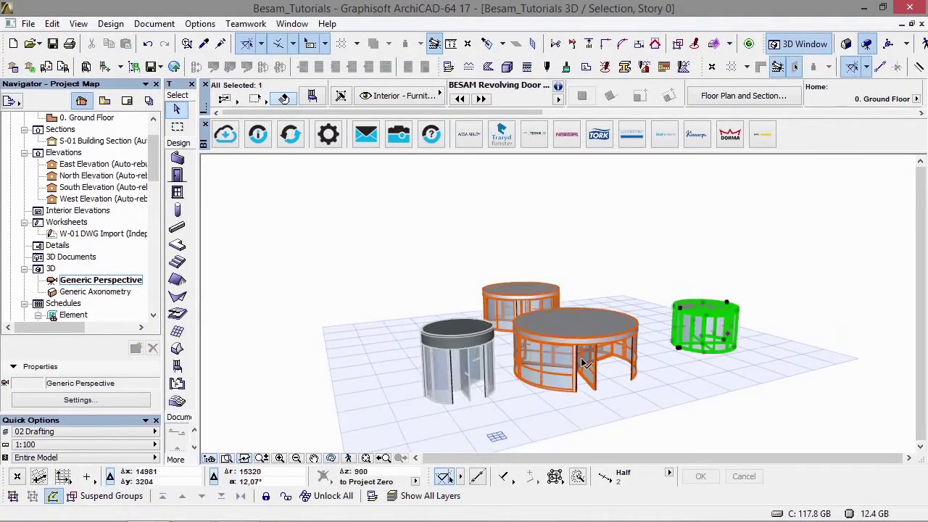
Open the BESAM Component (Besam) list, examine its article number, name, quantity and unit columns, and close it.
drag(158, 161, 158, 247)
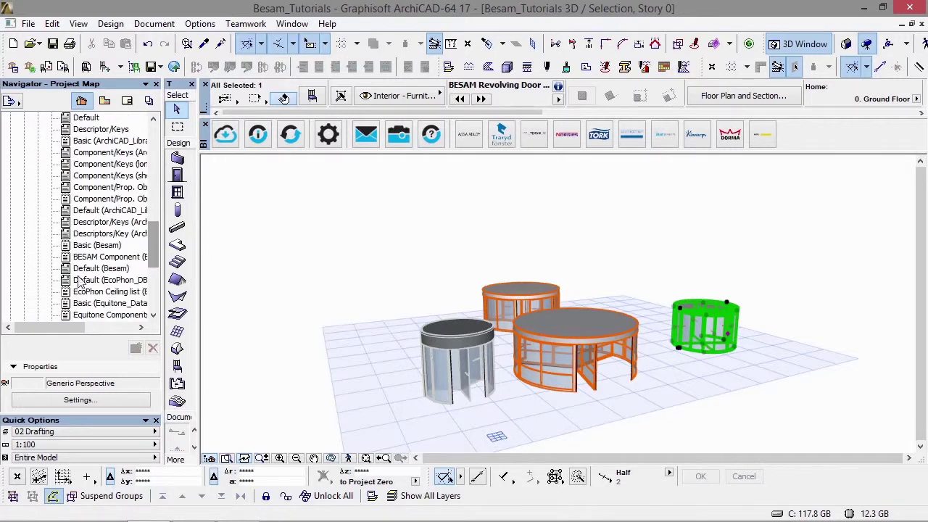
double_click(122, 262)
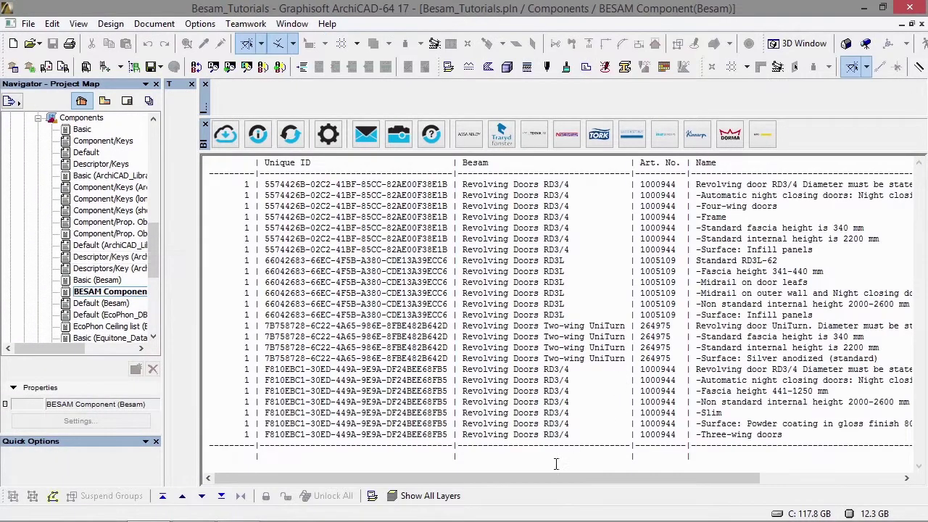
drag(542, 475, 655, 493)
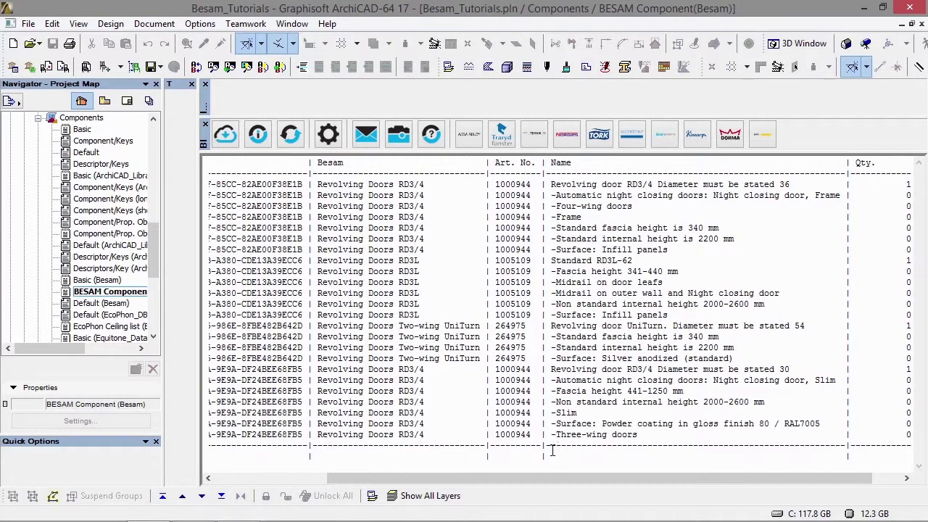
drag(545, 480, 583, 482)
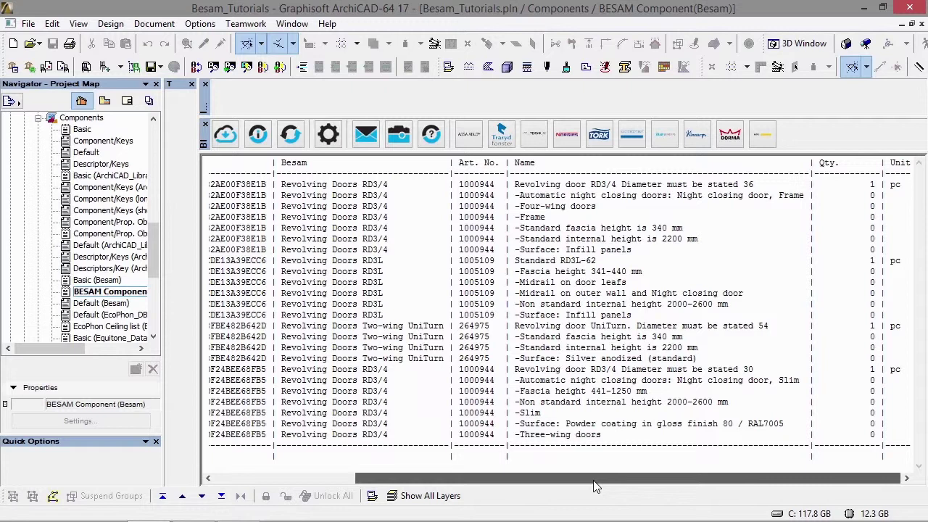
drag(588, 486, 459, 468)
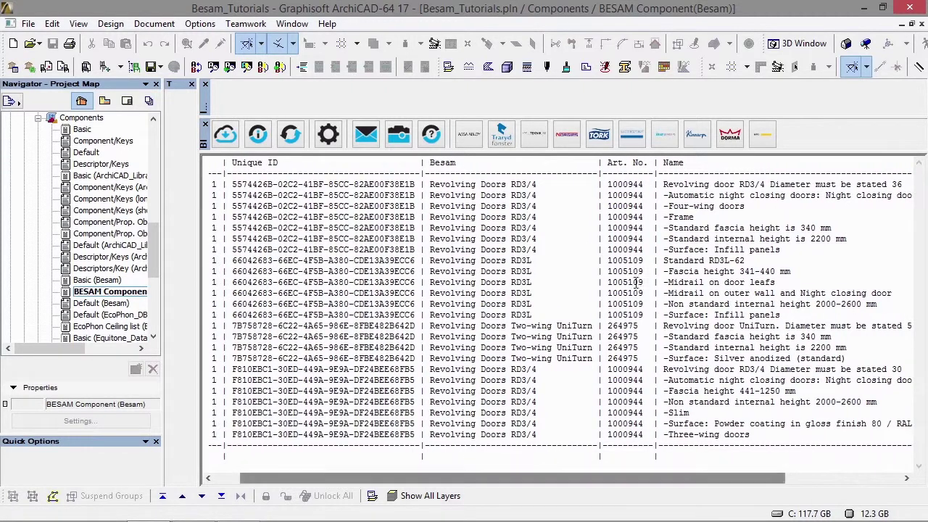
click(921, 24)
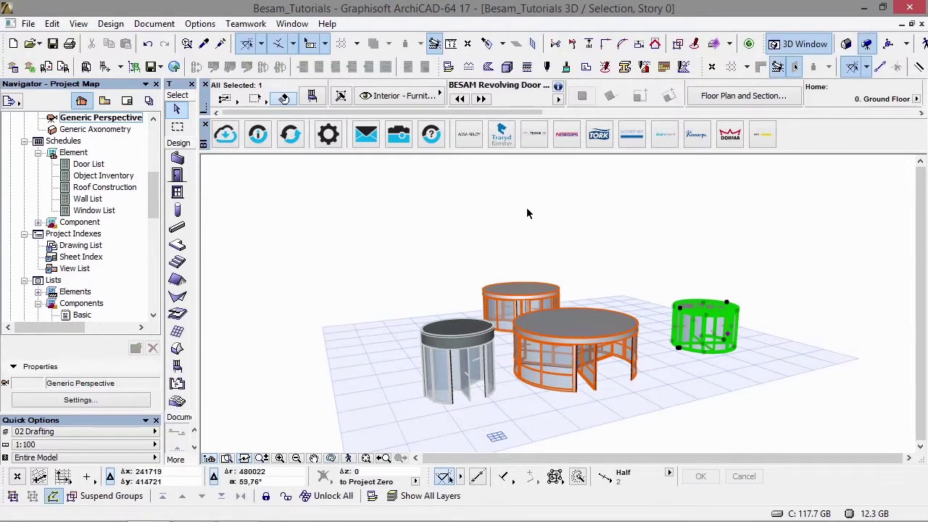
Open the ASSA ABLOY product catalogue in BIMobject and browse down to the Besam revolving doors.
click(470, 140)
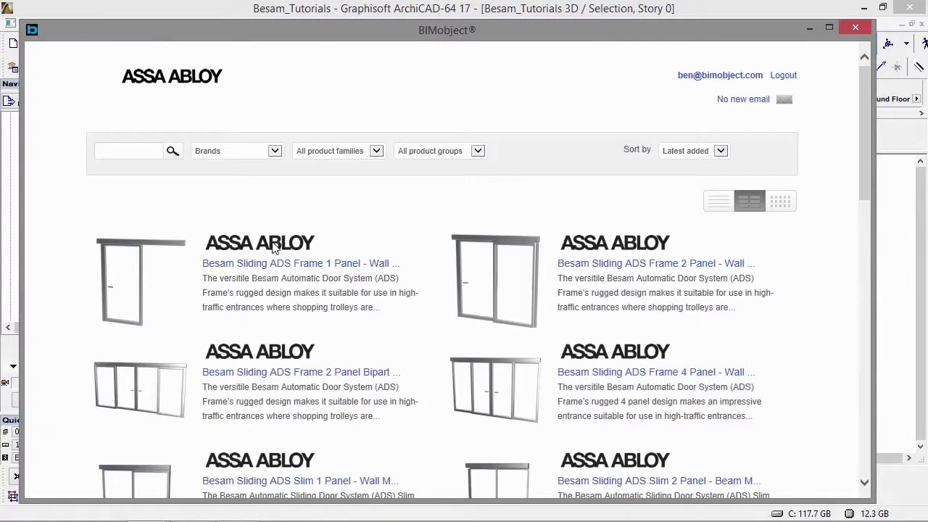
scroll(275, 232, down, 10)
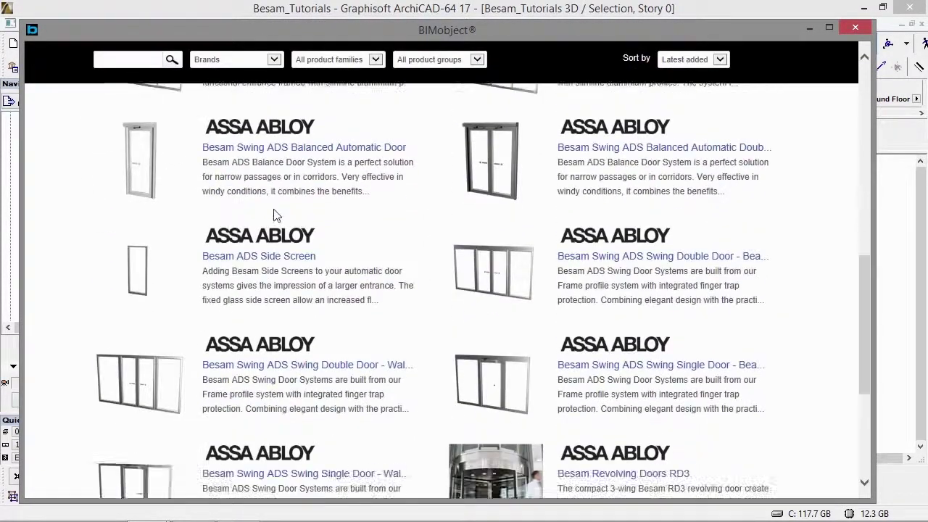
scroll(275, 214, down, 3)
scroll(406, 293, down, 1)
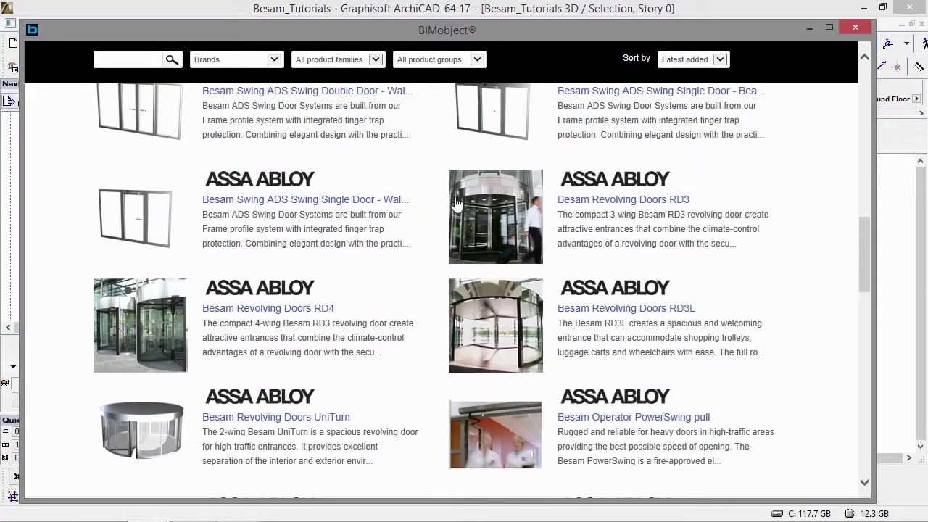